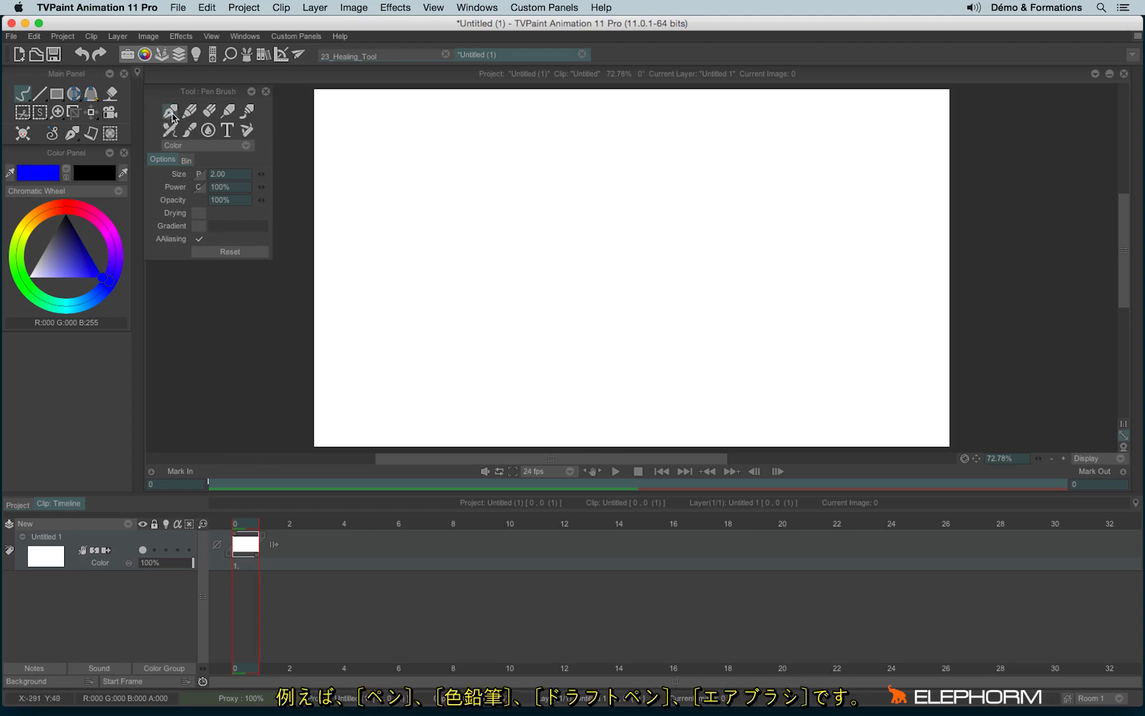
# Look through the options of the Pencil, Mechanical Pen, Air Brush and Text tools, ending on the Pen Brush.
pyautogui.click(191, 113)
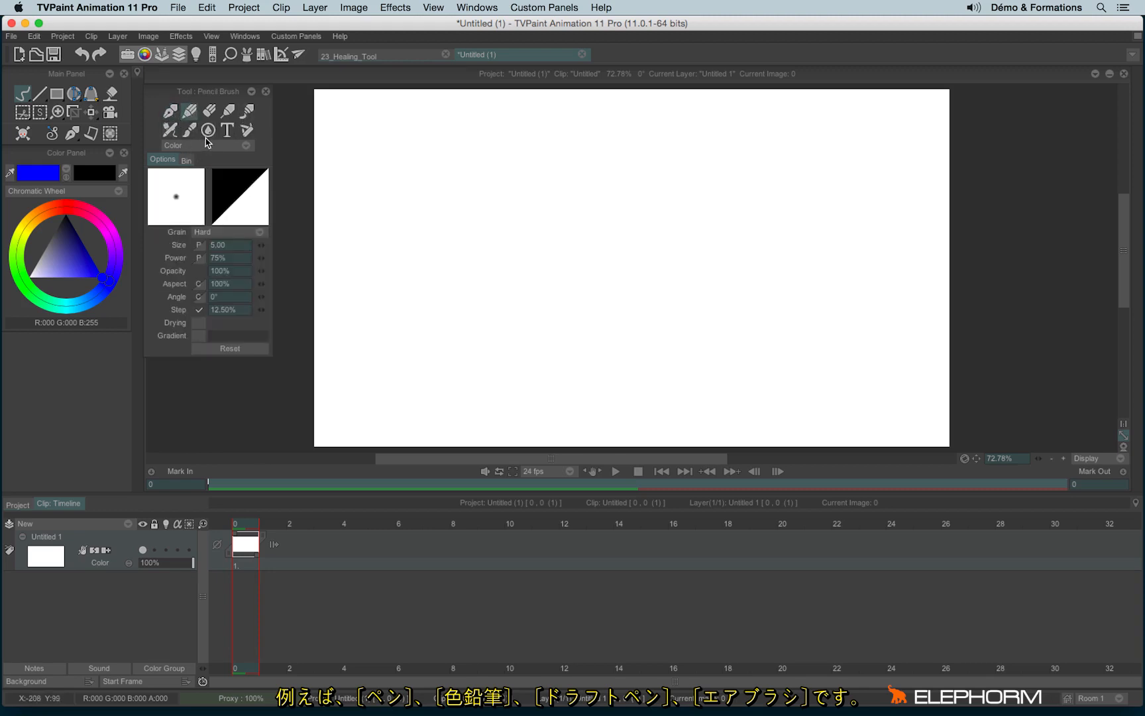
pyautogui.click(228, 111)
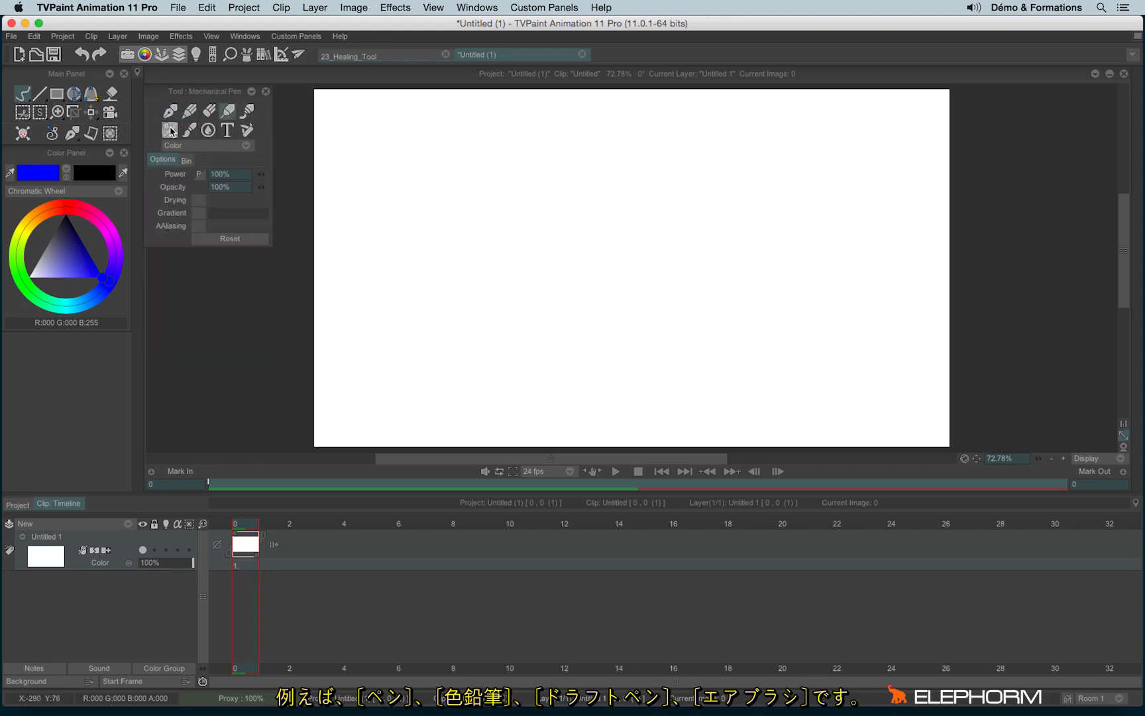
pyautogui.click(166, 132)
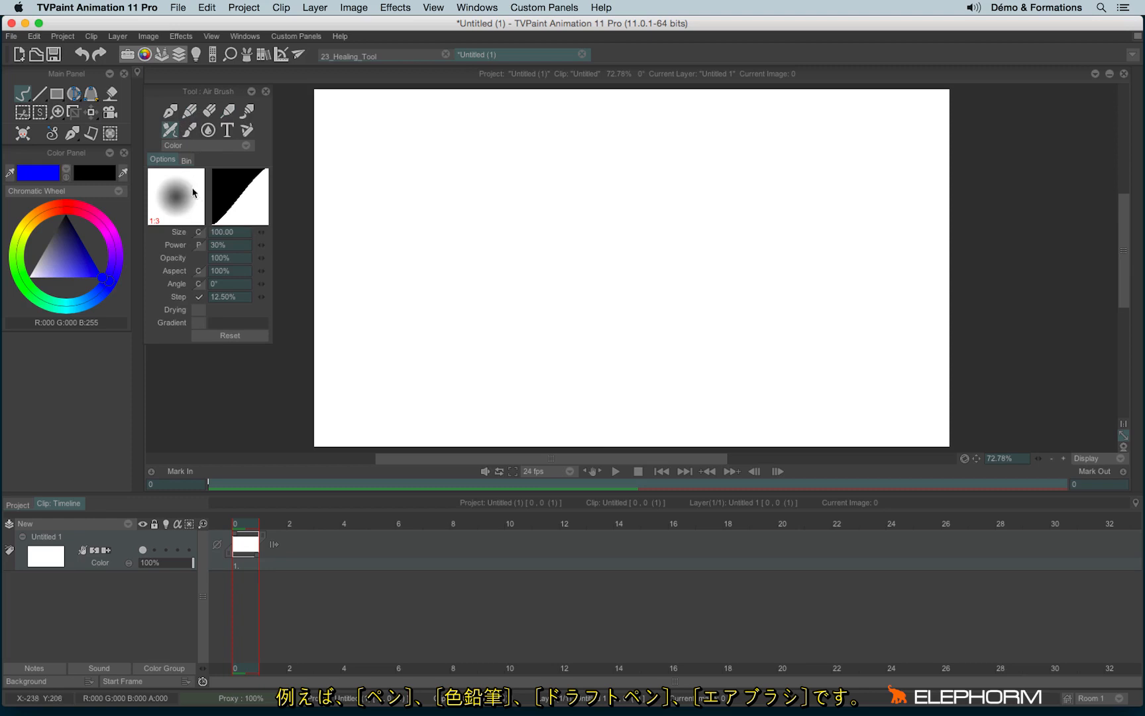
pyautogui.click(228, 131)
pyautogui.click(164, 114)
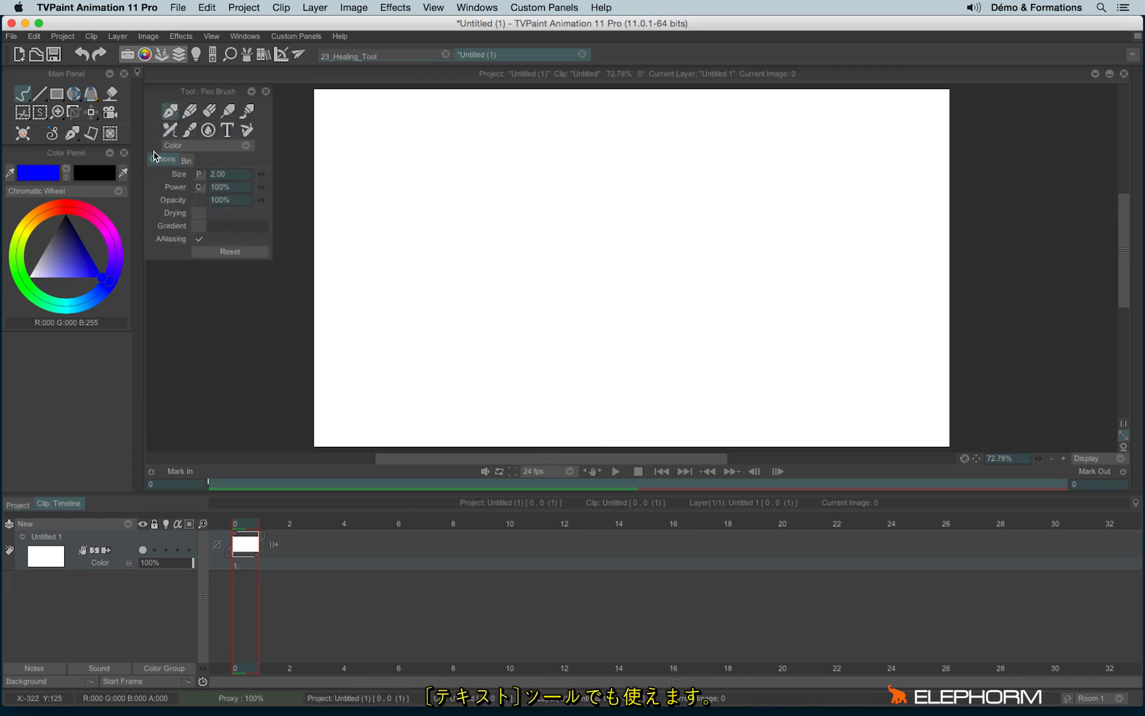
# Examine the drawing mode lists of the paint bucket, filled rectangle and filled freehand tools, keeping Color as the mode.
pyautogui.click(92, 94)
pyautogui.click(187, 112)
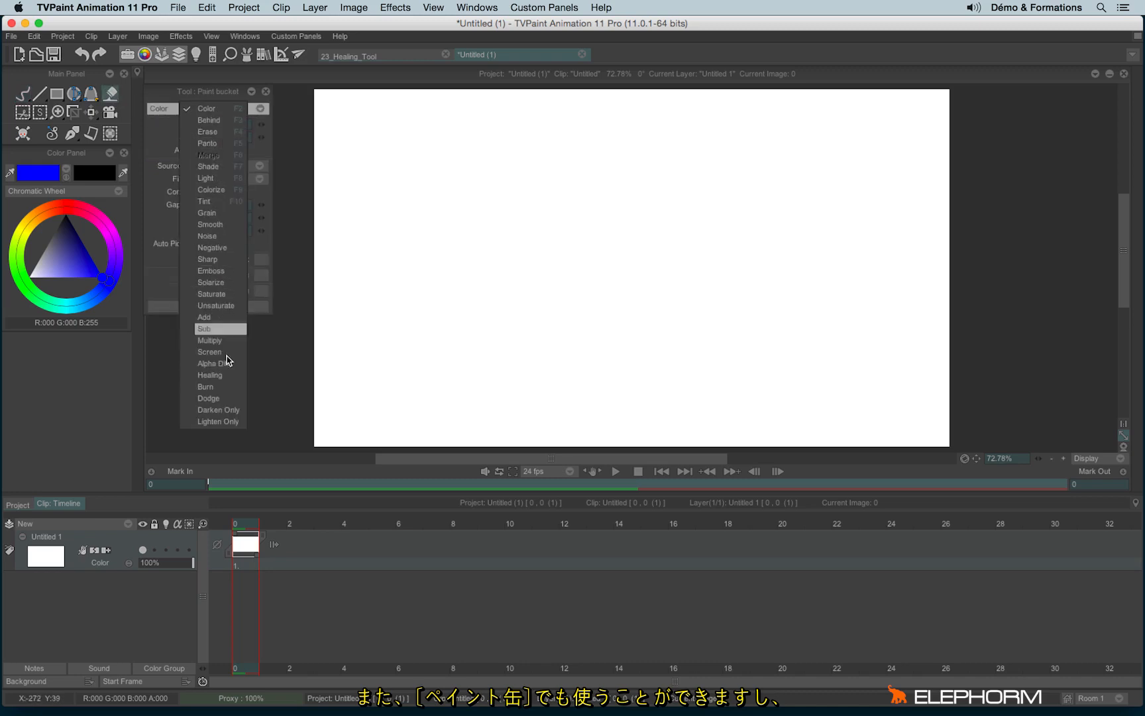
pyautogui.click(212, 109)
pyautogui.click(57, 96)
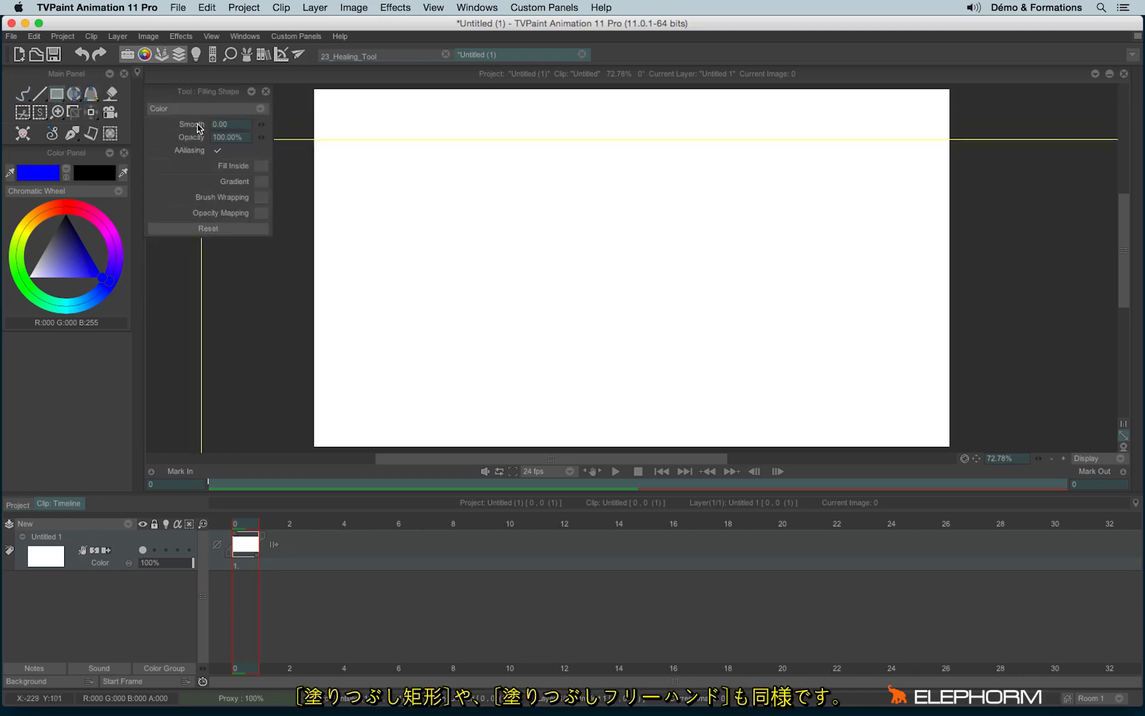
pyautogui.click(185, 110)
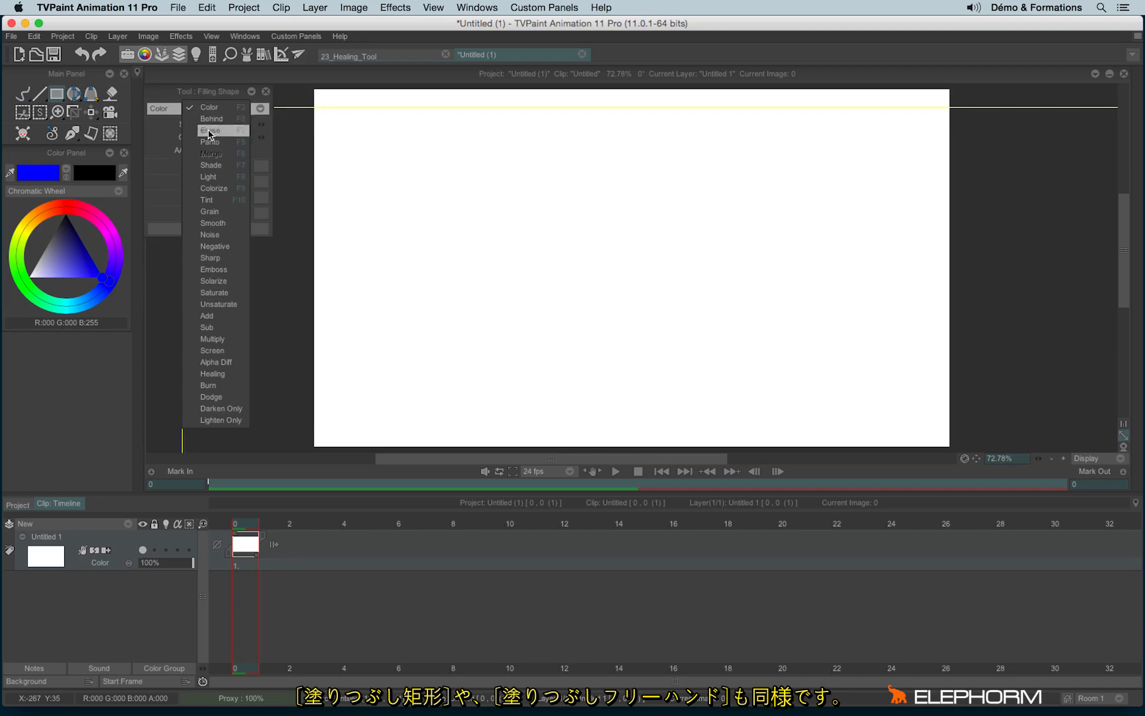
pyautogui.click(204, 108)
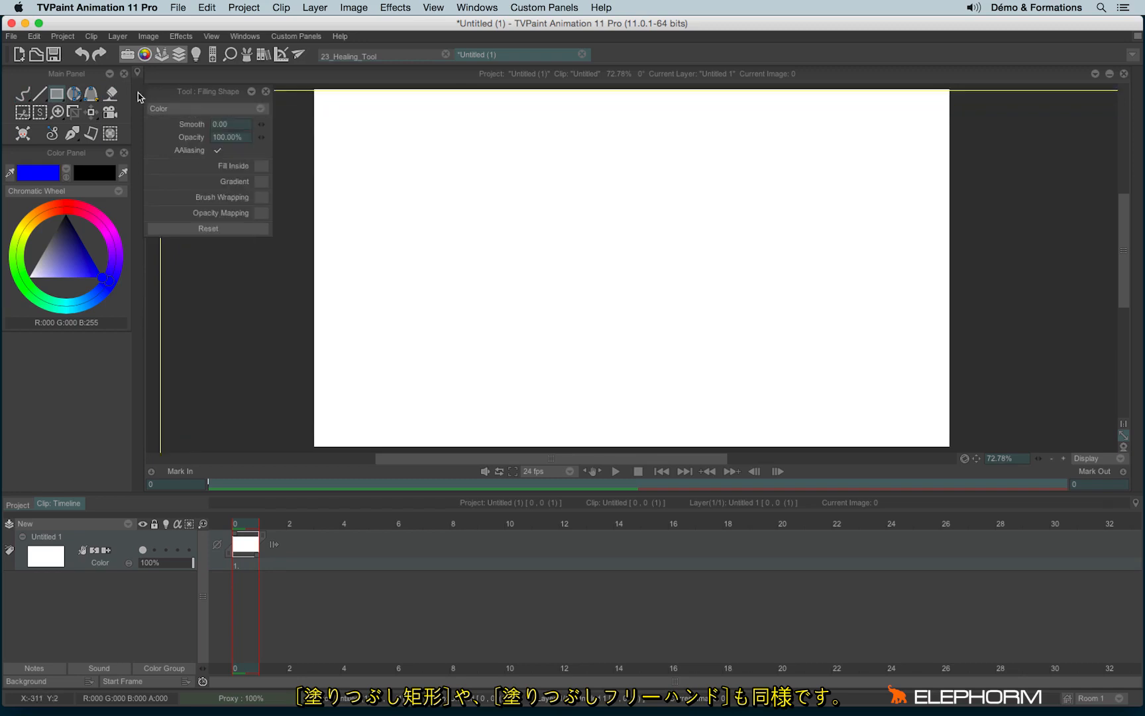
pyautogui.click(25, 96)
pyautogui.click(107, 148)
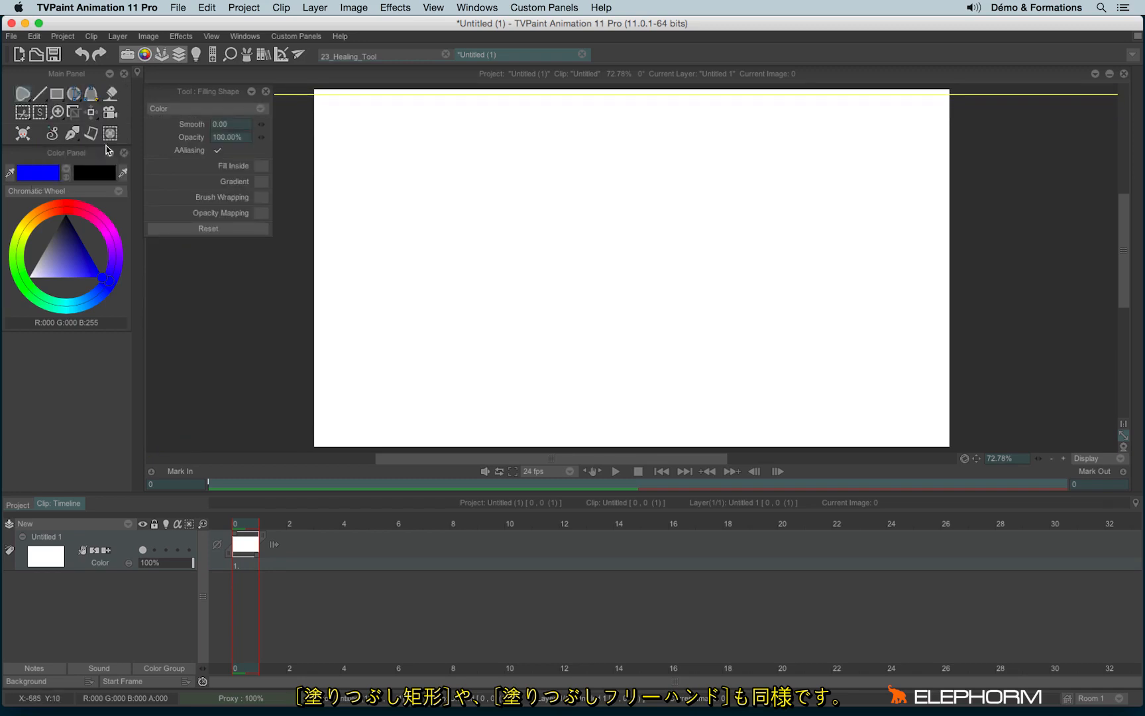
pyautogui.click(178, 111)
pyautogui.click(120, 94)
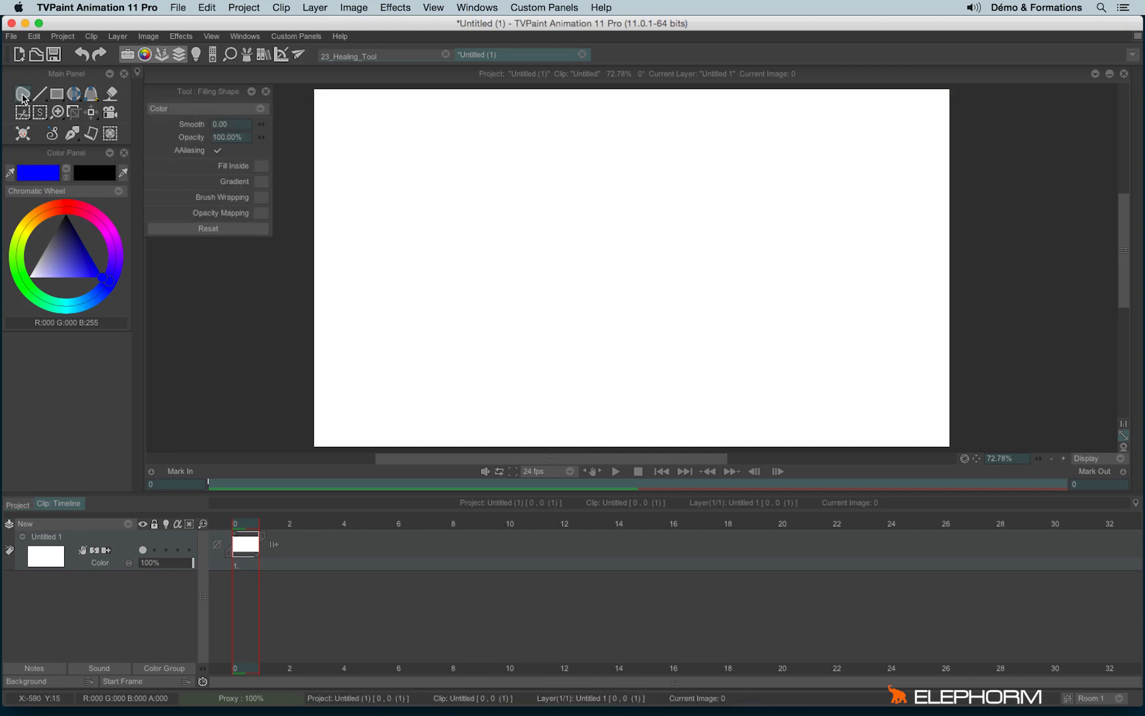
# Switch back to the freehand stroke with the Pen Brush and draw a large blue scribble on the canvas's left half.
pyautogui.click(25, 96)
pyautogui.click(66, 133)
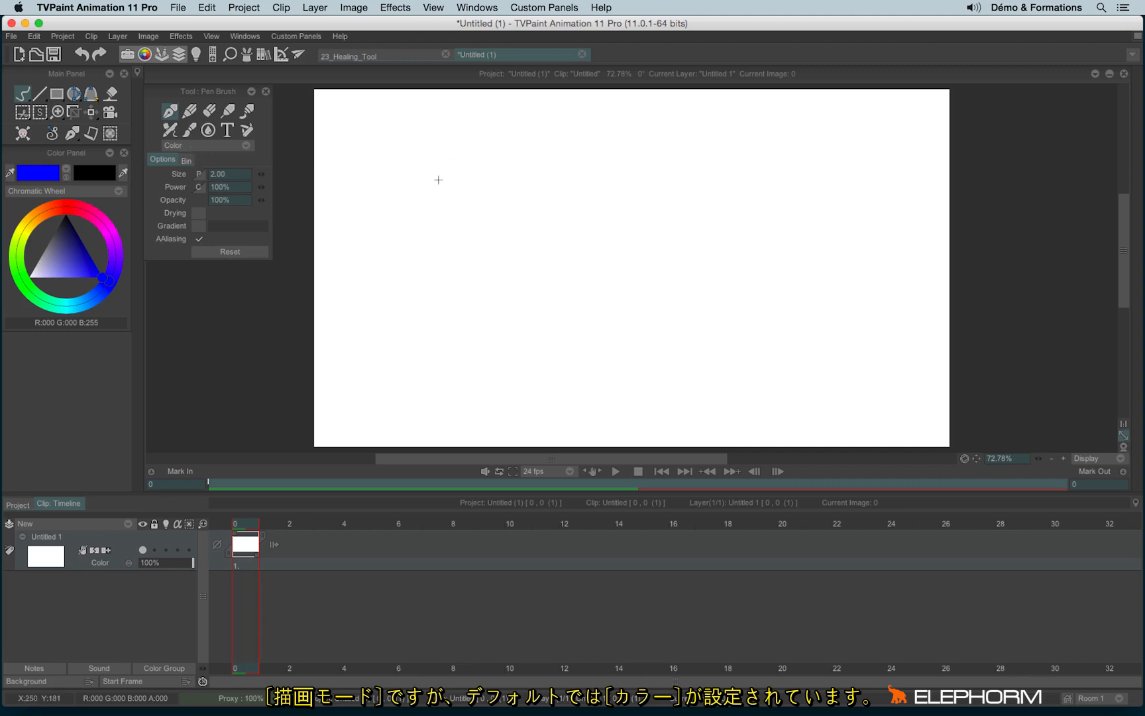
pyautogui.moveTo(438, 159)
pyautogui.mouseDown()
pyautogui.moveTo(464, 194)
pyautogui.moveTo(465, 298)
pyautogui.moveTo(509, 368)
pyautogui.moveTo(484, 228)
pyautogui.moveTo(474, 244)
pyautogui.moveTo(488, 317)
pyautogui.moveTo(517, 284)
pyautogui.mouseUp()
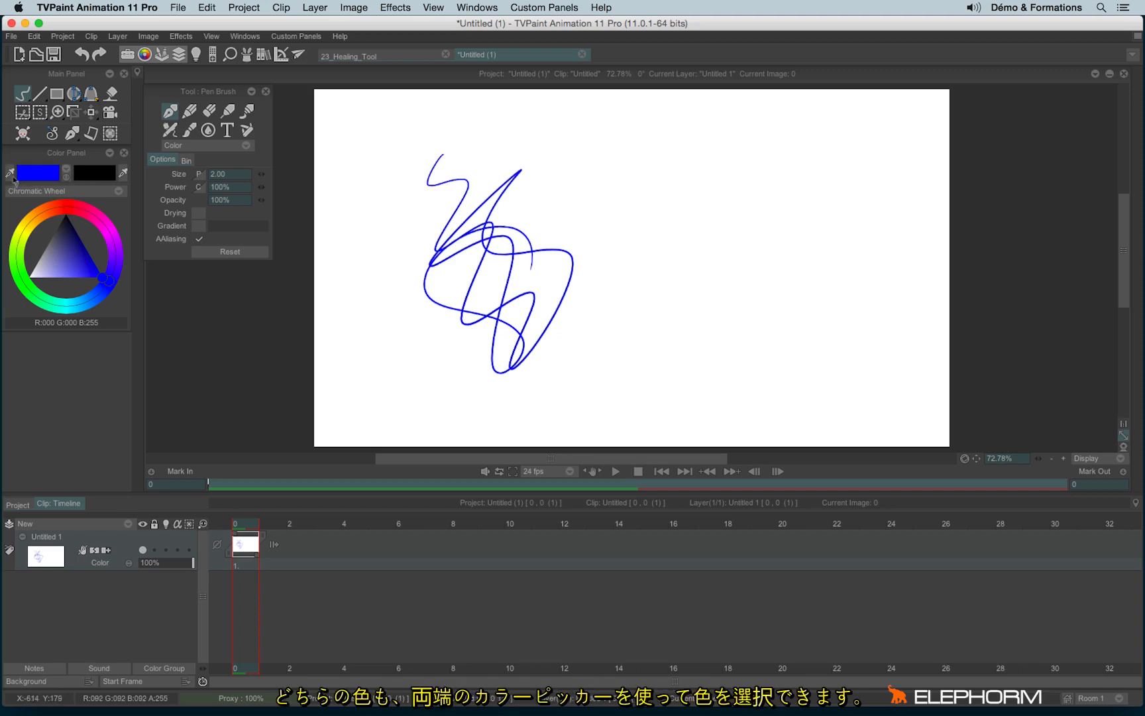
# Pick magenta (R:220 G:014 B:172) as the A color and bright green as the B color from the chromatic wheel.
pyautogui.click(105, 220)
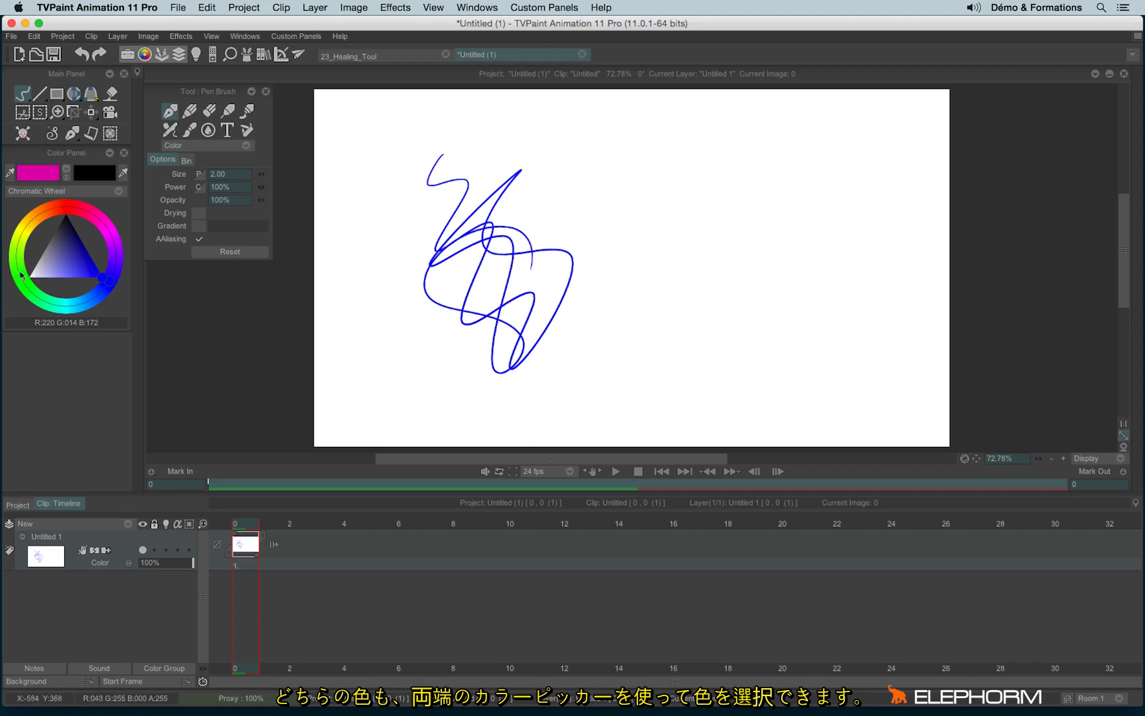
pyautogui.rightClick(25, 279)
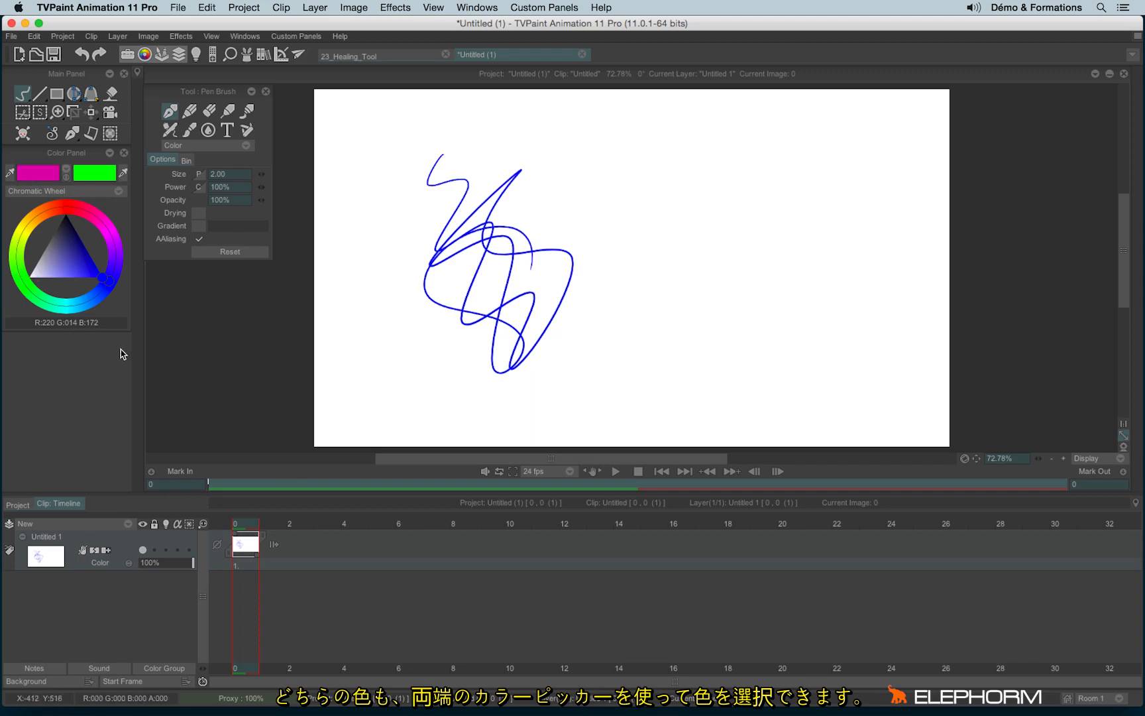
# Swap the A and B colors several times, ending with green as the A color, and view the color history.
pyautogui.click(66, 179)
pyautogui.click(66, 179)
pyautogui.click(66, 180)
pyautogui.click(67, 180)
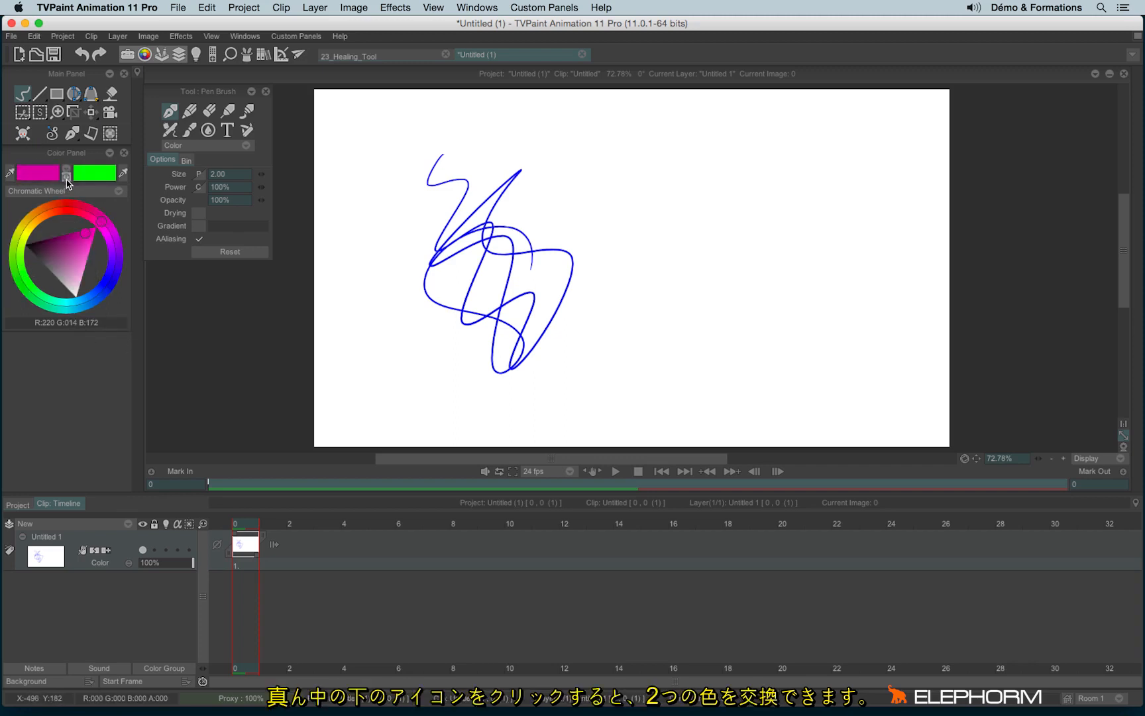
pyautogui.click(66, 179)
pyautogui.click(69, 182)
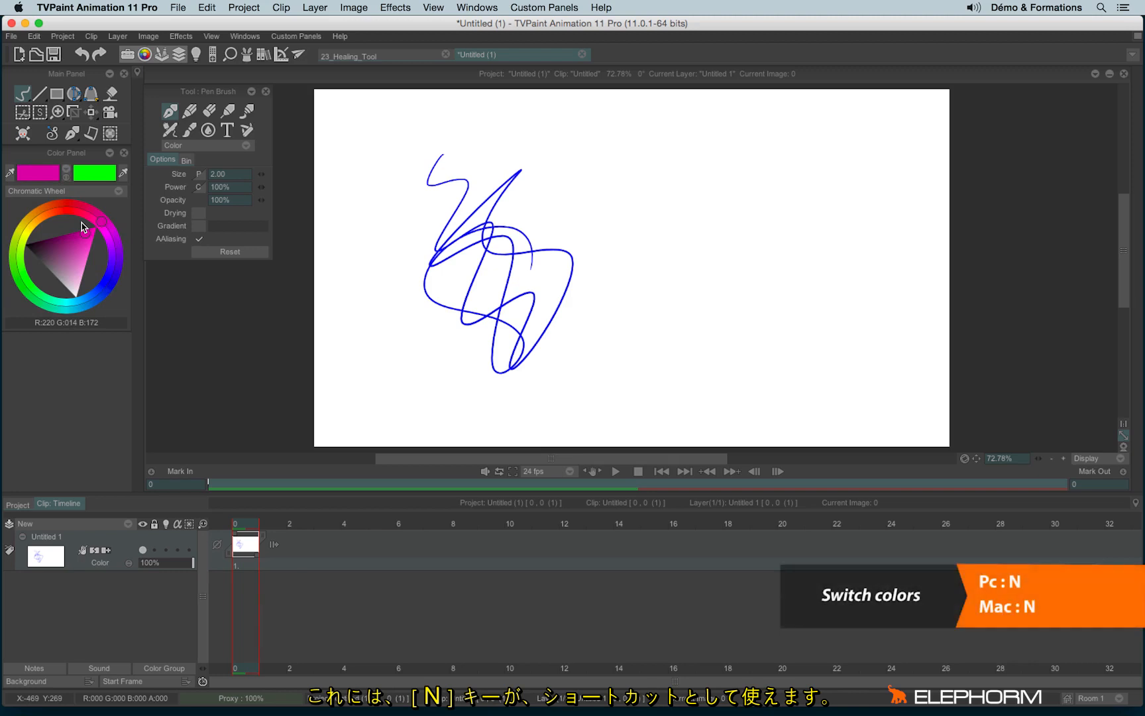
pyautogui.press('n')
pyautogui.press('n')
pyautogui.press('n')
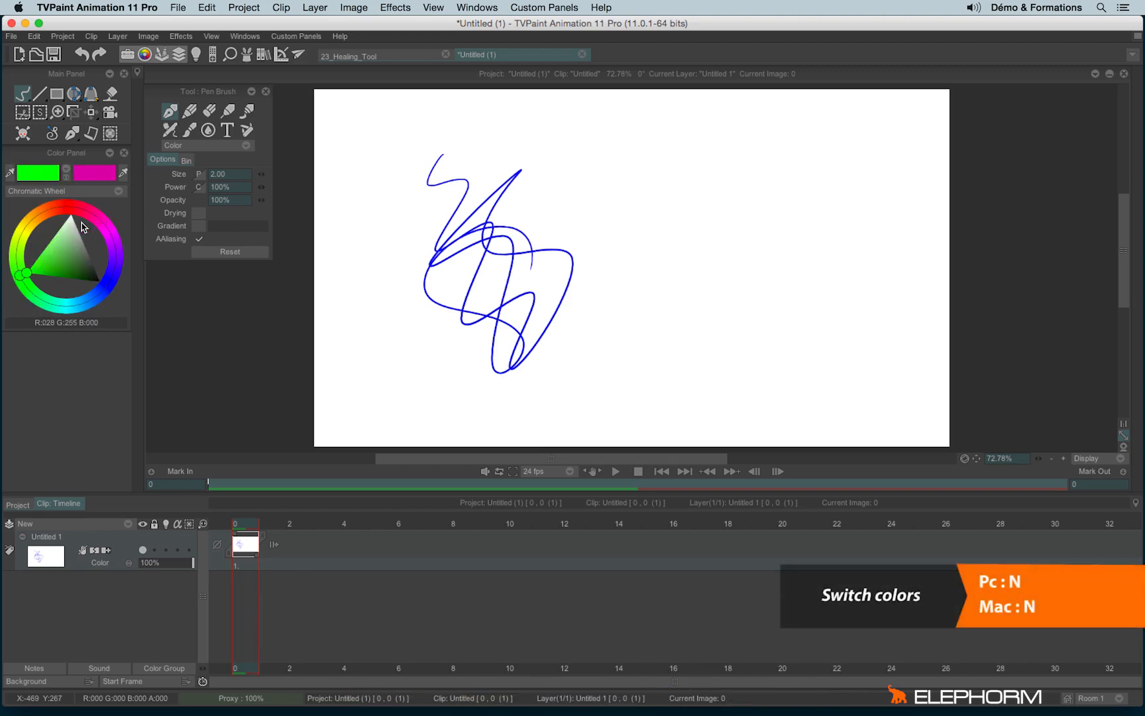
pyautogui.click(65, 174)
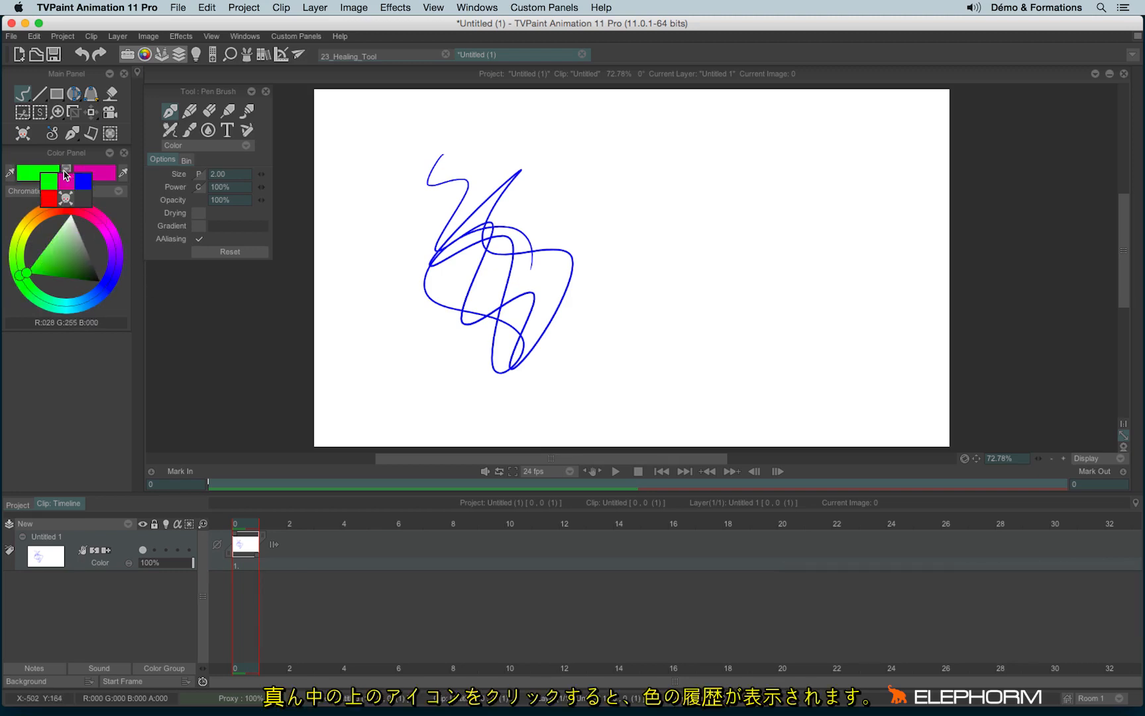
pyautogui.click(85, 229)
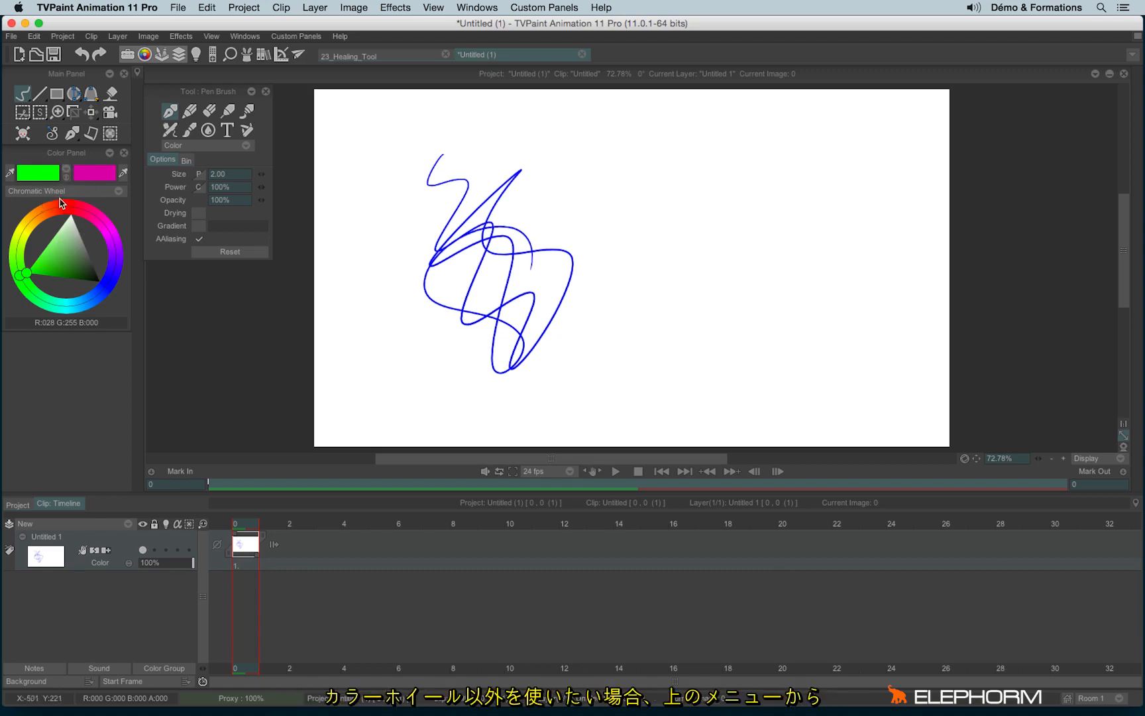
# Show the color panel in Slider mode, set red to 41 and green to 90, and expand the Hex value.
pyautogui.click(45, 192)
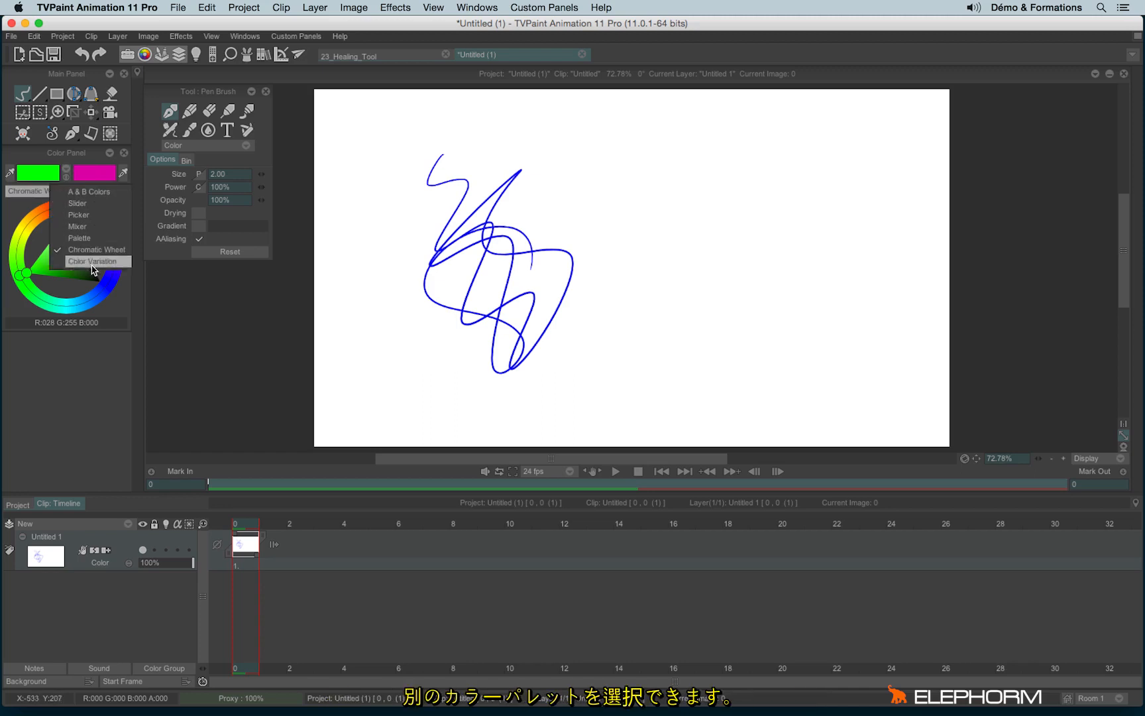
pyautogui.click(111, 206)
pyautogui.moveTo(56, 219)
pyautogui.mouseDown()
pyautogui.moveTo(118, 216)
pyautogui.moveTo(58, 221)
pyautogui.mouseUp()
pyautogui.moveTo(63, 232)
pyautogui.mouseDown()
pyautogui.moveTo(104, 236)
pyautogui.moveTo(74, 238)
pyautogui.mouseUp()
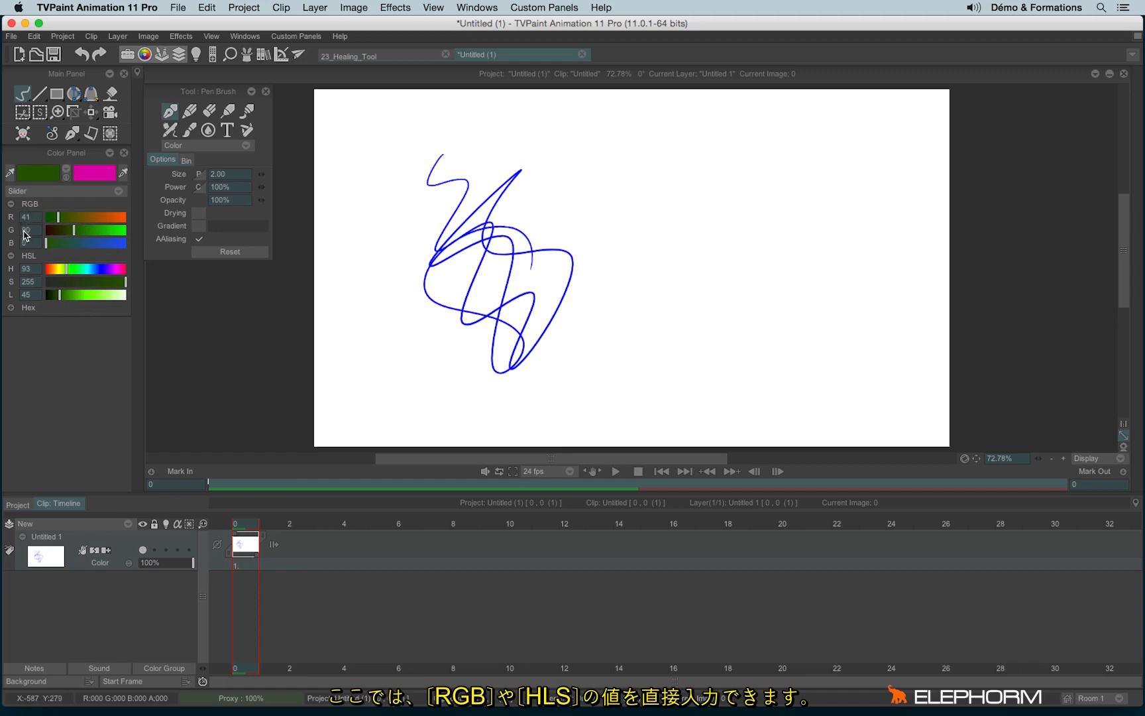
pyautogui.click(11, 308)
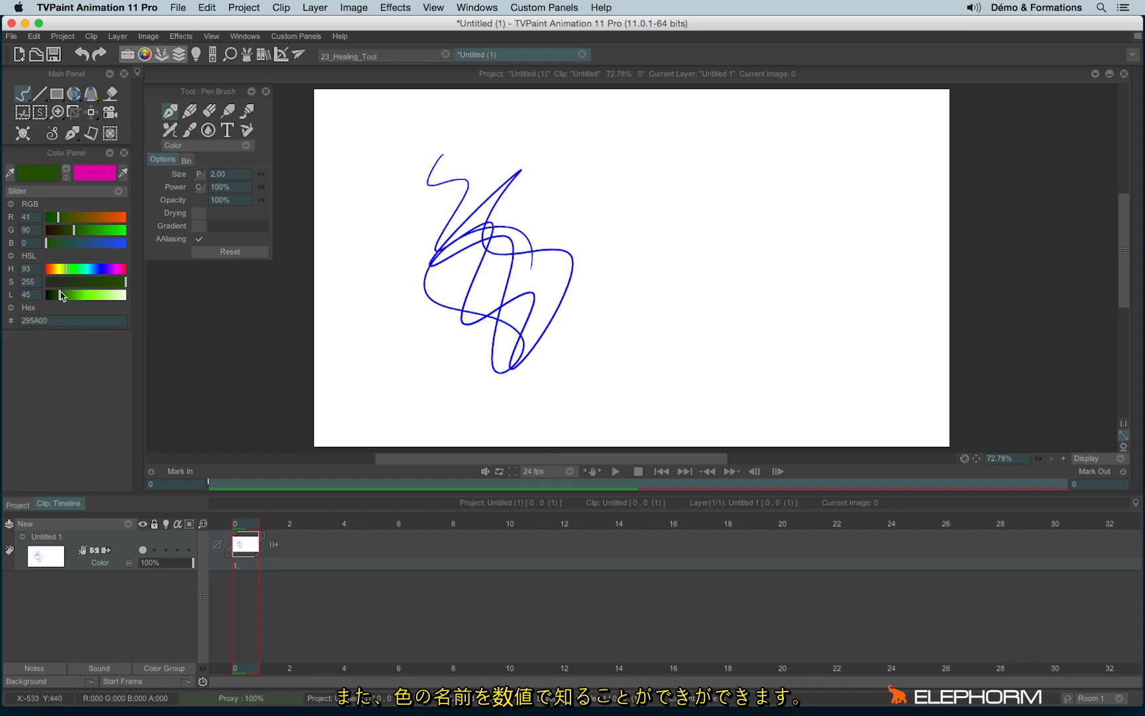
# Show the color panel in Picker mode and choose a muted dark green of R:067 G:102 B:036.
pyautogui.click(65, 191)
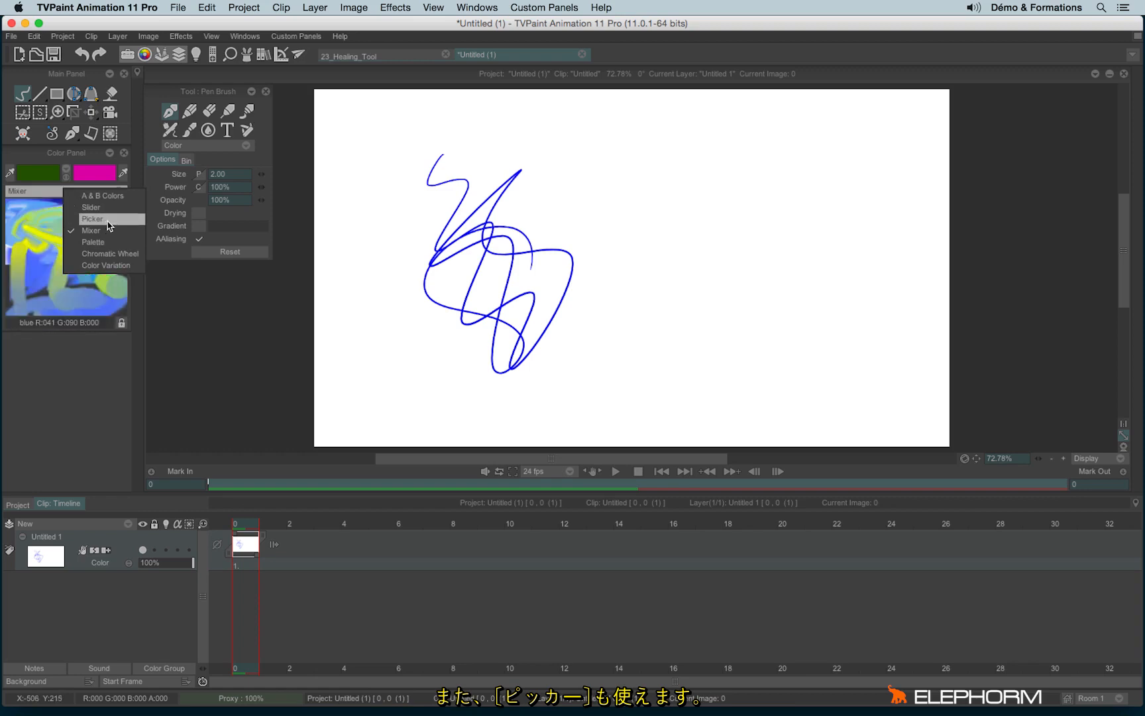
pyautogui.click(108, 225)
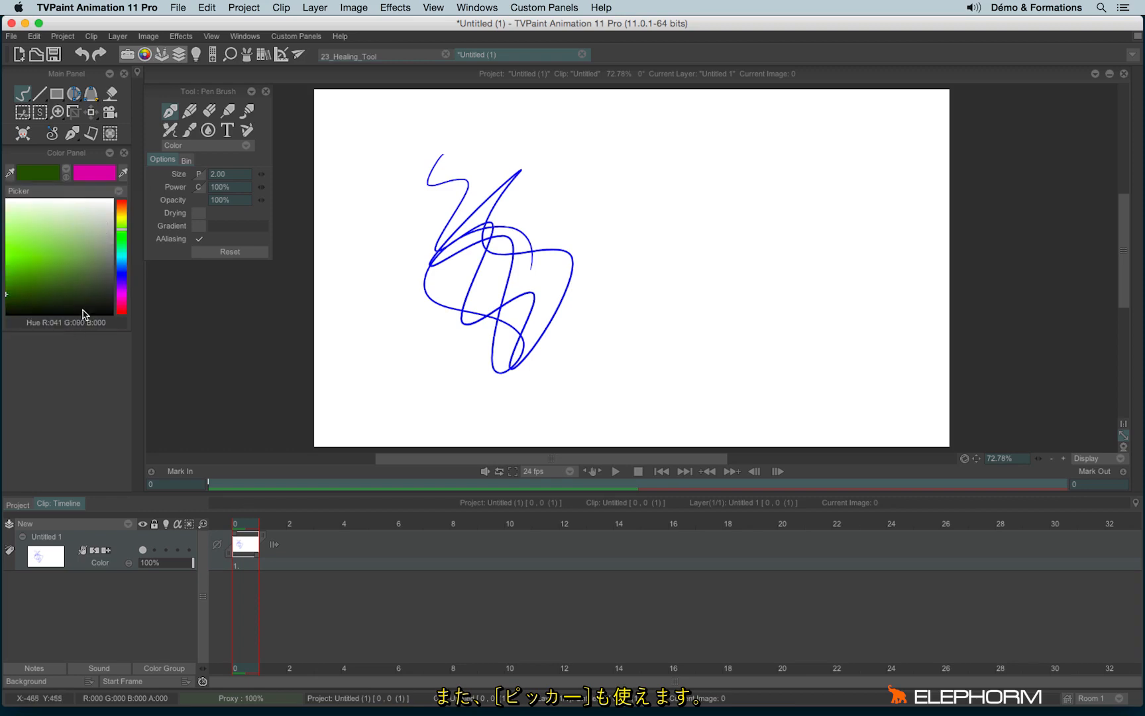
pyautogui.moveTo(38, 260); pyautogui.dragTo(61, 283)
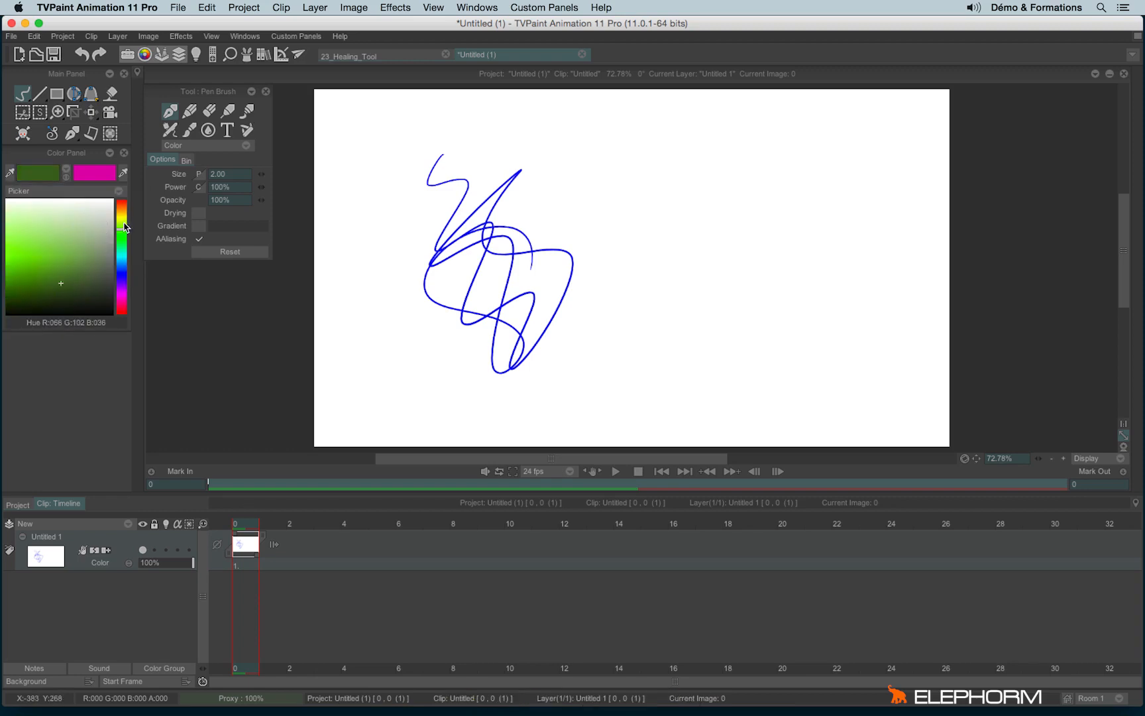
pyautogui.moveTo(123, 228)
pyautogui.mouseDown()
pyautogui.moveTo(119, 311)
pyautogui.moveTo(113, 229)
pyautogui.mouseUp()
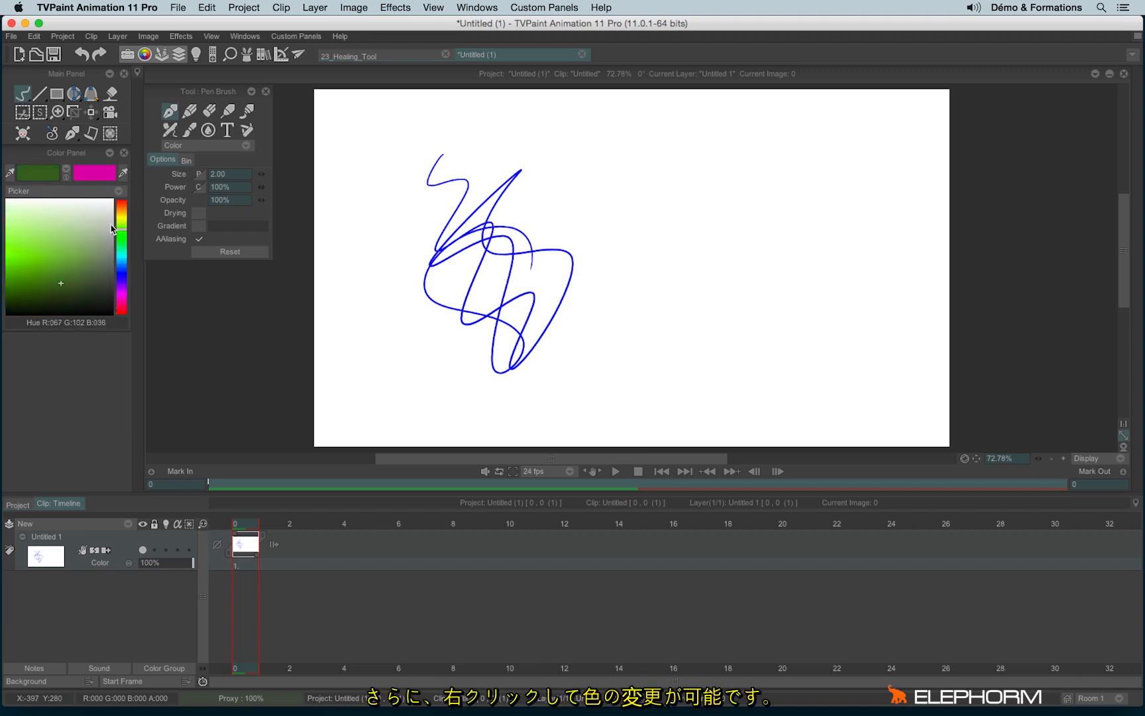
# Cycle the picker through Luminosity, Saturation, Blue, Green and Red to HSV, and cycle the format of its color value readout.
pyautogui.rightClick(53, 250)
pyautogui.click(86, 266)
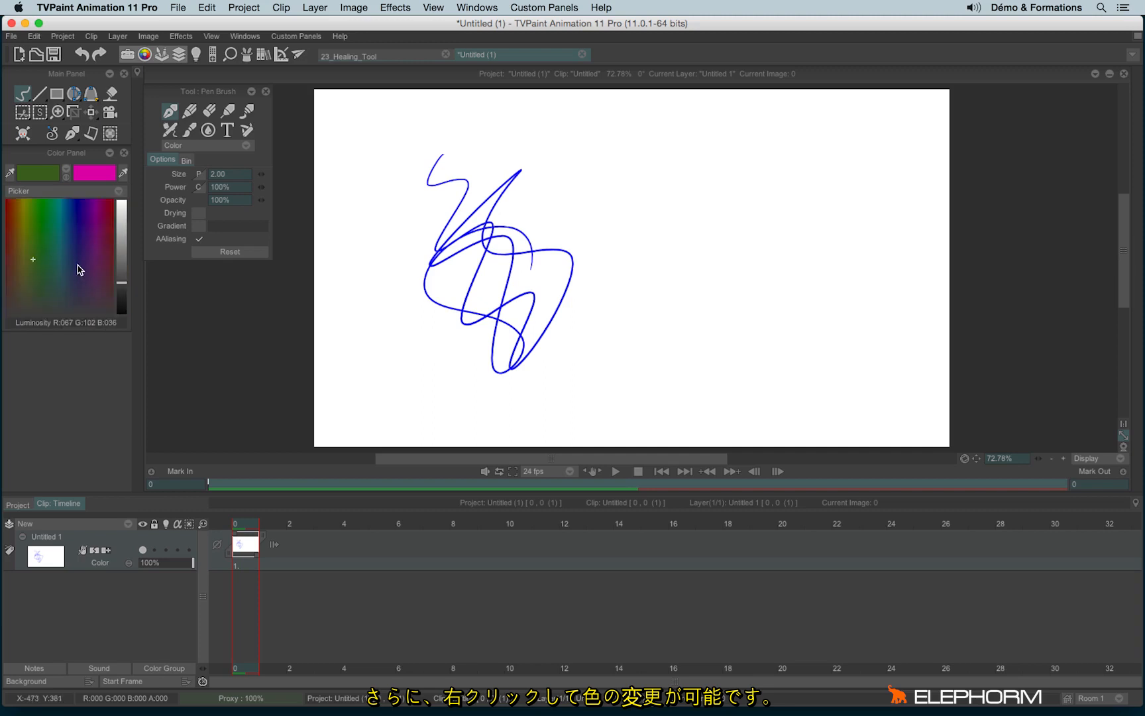
pyautogui.rightClick(80, 258)
pyautogui.click(95, 271)
pyautogui.rightClick(86, 260)
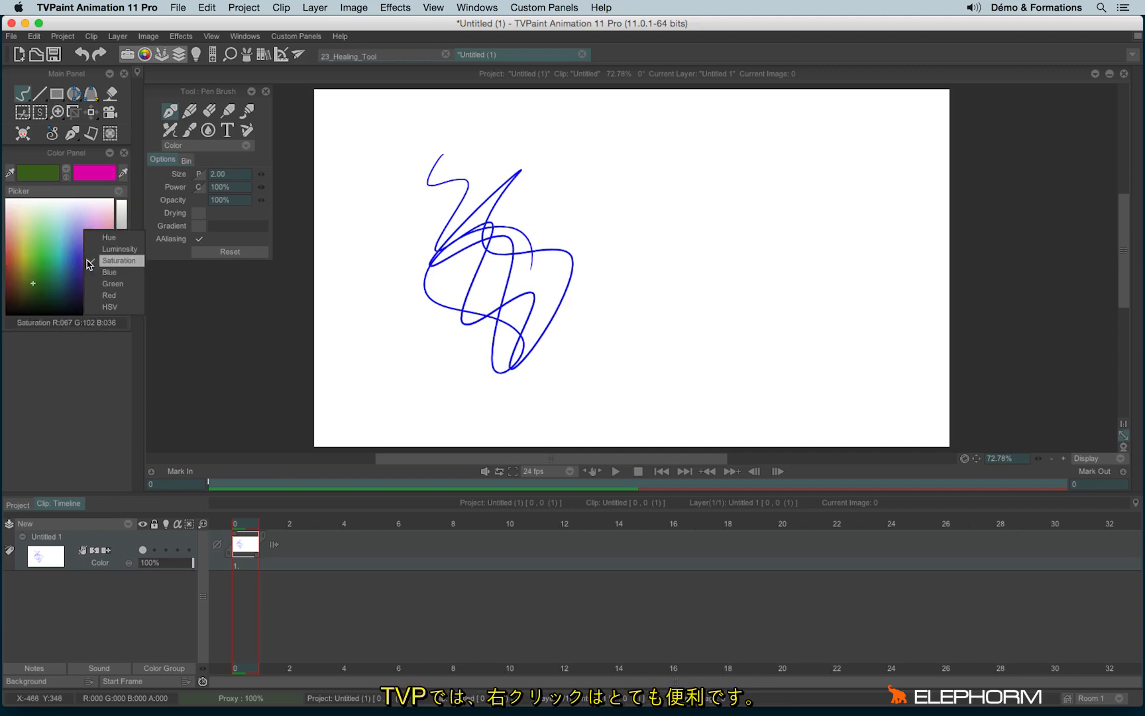
pyautogui.click(110, 273)
pyautogui.rightClick(80, 258)
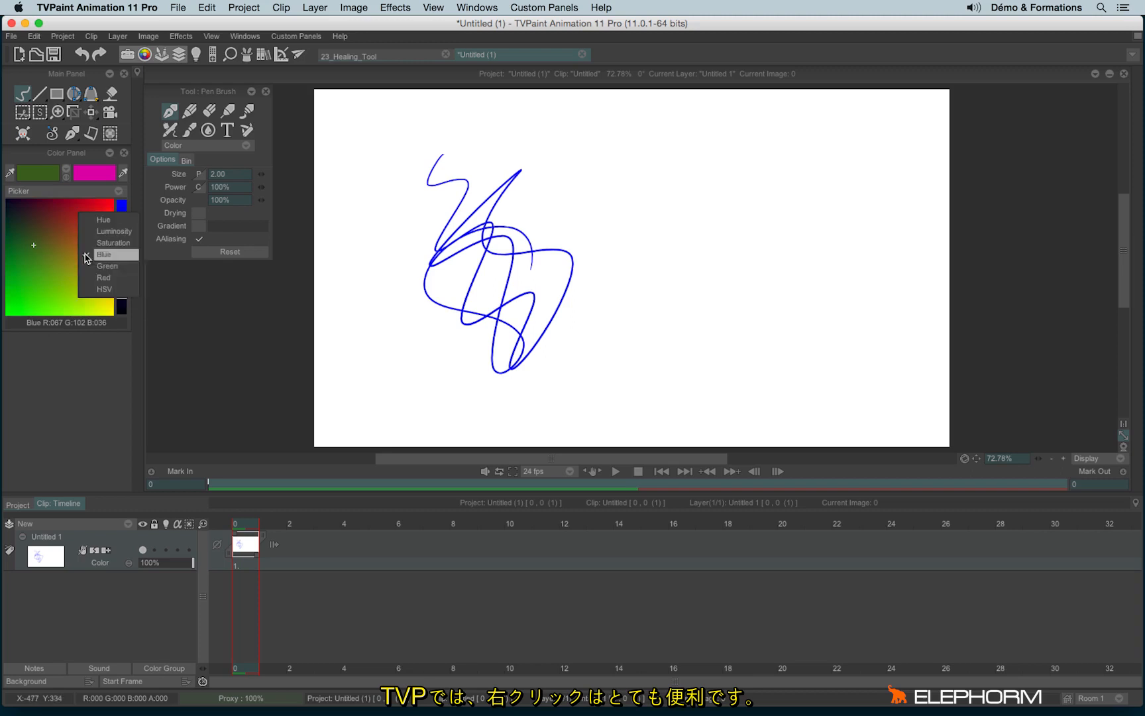
pyautogui.click(97, 271)
pyautogui.rightClick(78, 267)
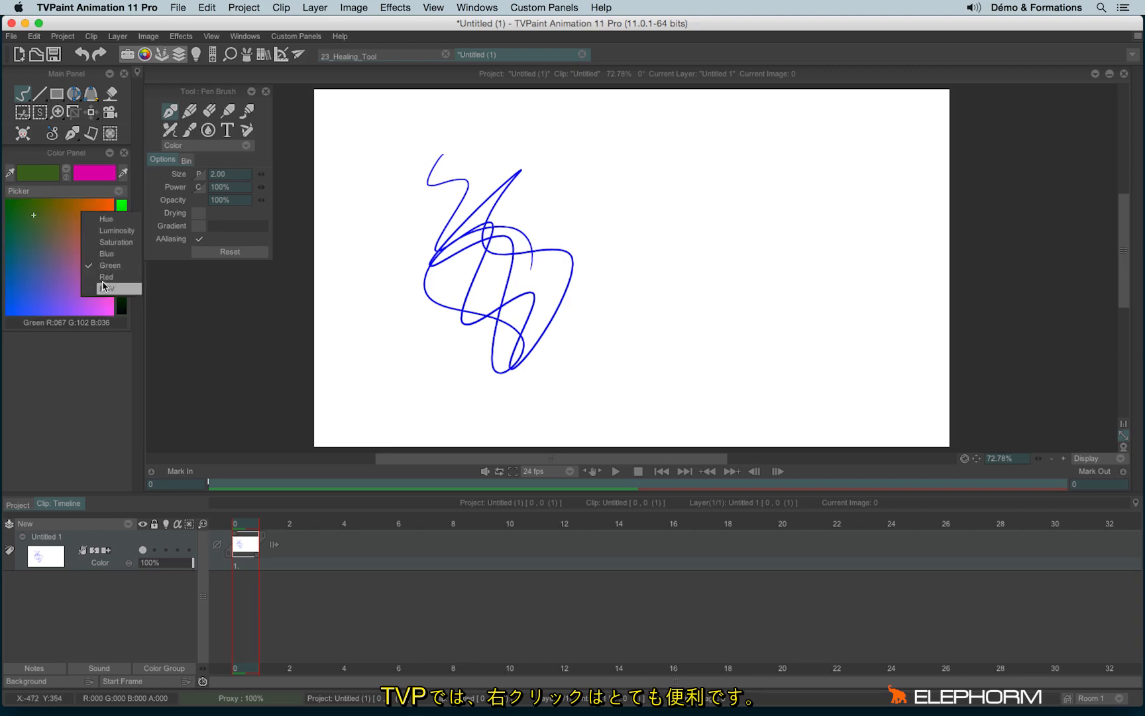
pyautogui.click(101, 279)
pyautogui.rightClick(89, 276)
pyautogui.click(108, 289)
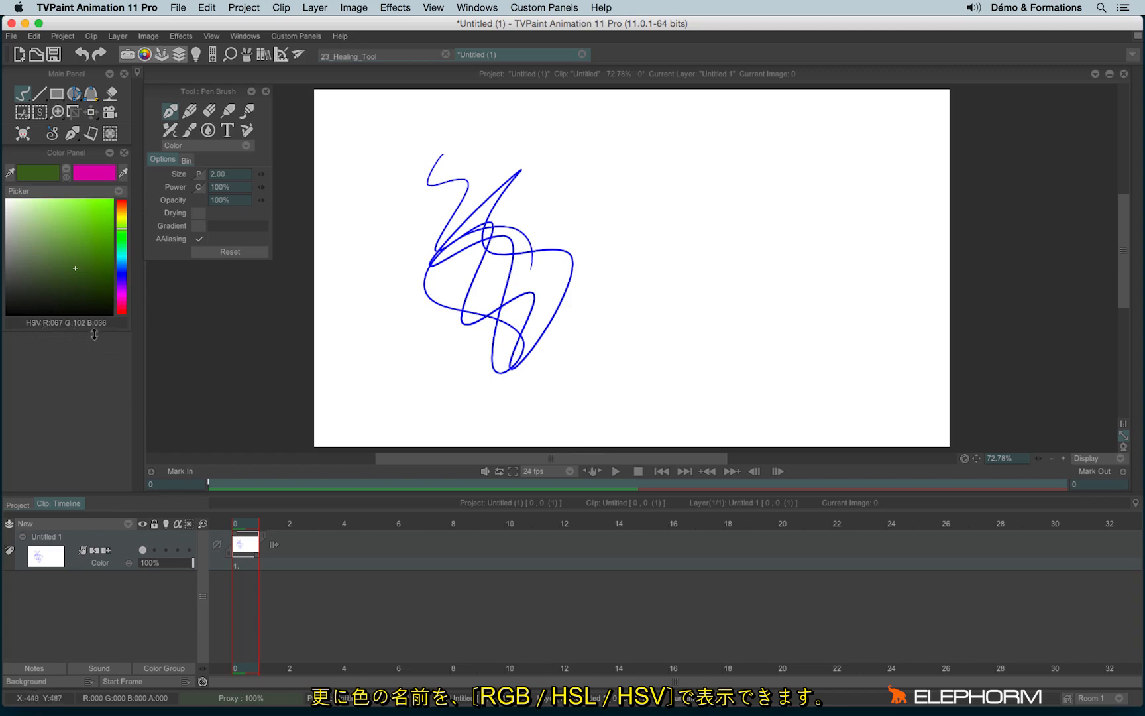
pyautogui.click(76, 325)
pyautogui.click(51, 325)
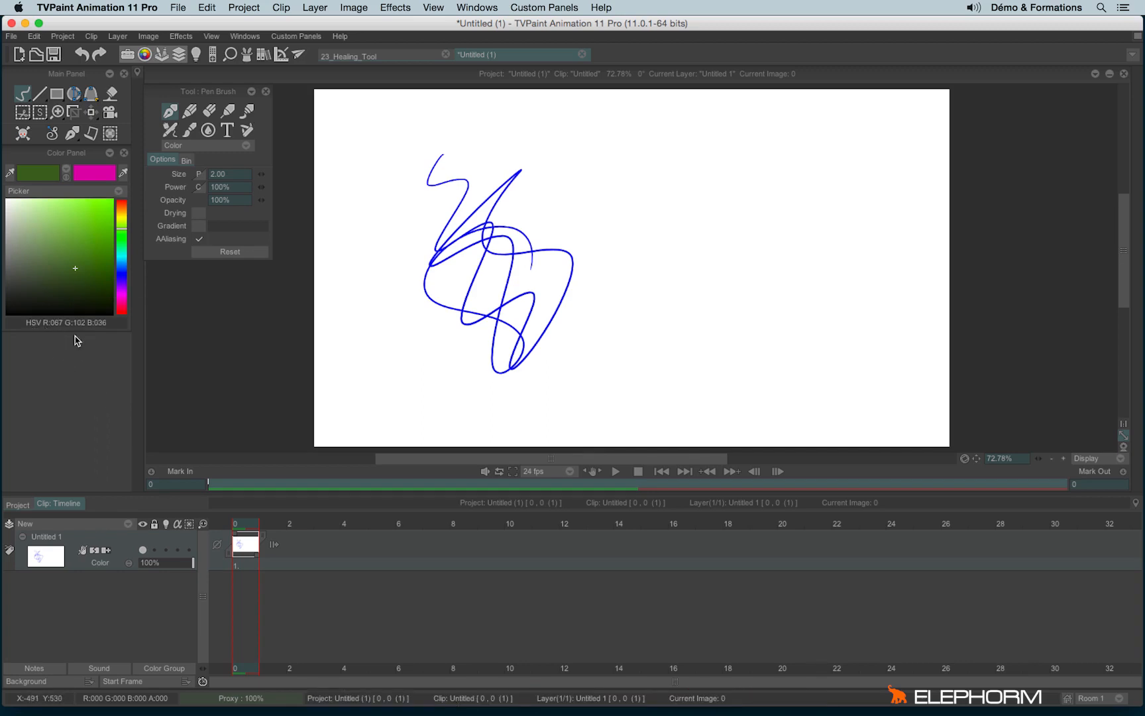
# Switch the color panel from Picker to Mixer mode.
pyautogui.click(53, 192)
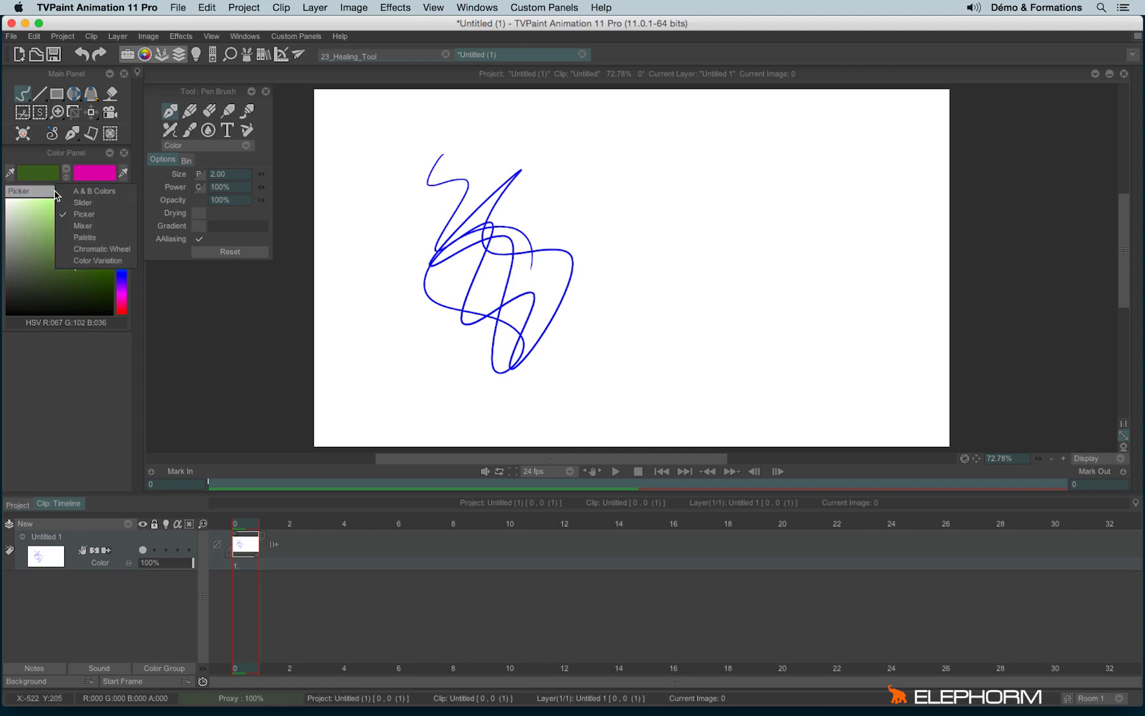
pyautogui.click(50, 192)
pyautogui.click(44, 193)
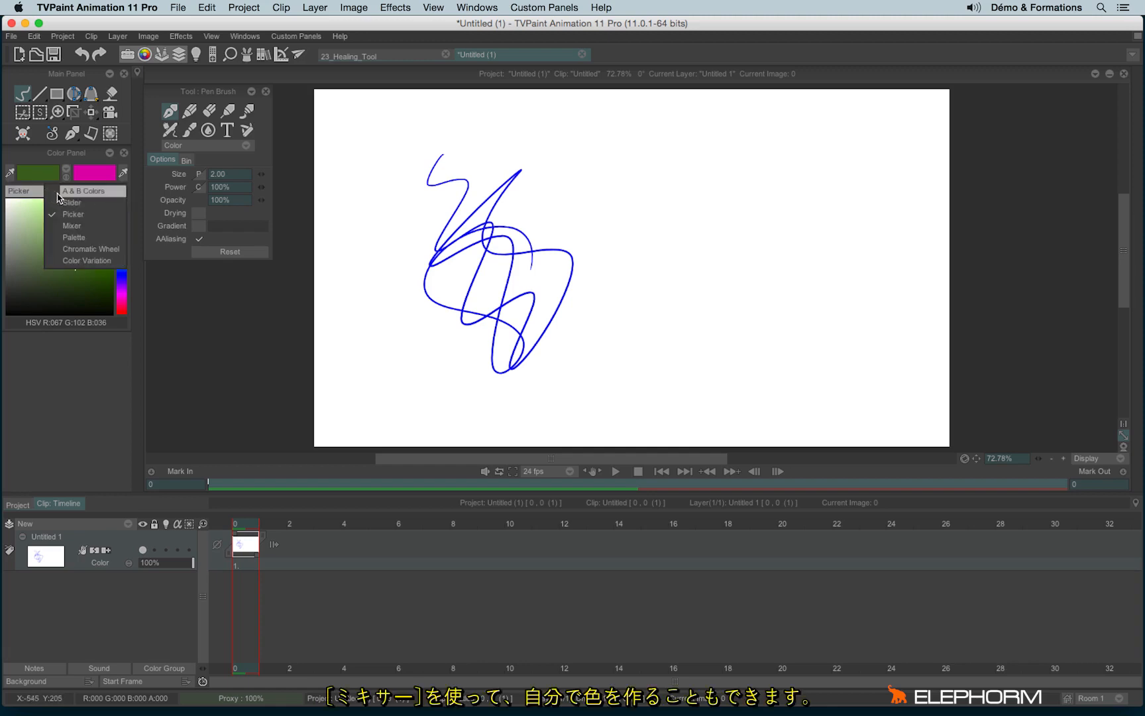
pyautogui.click(87, 227)
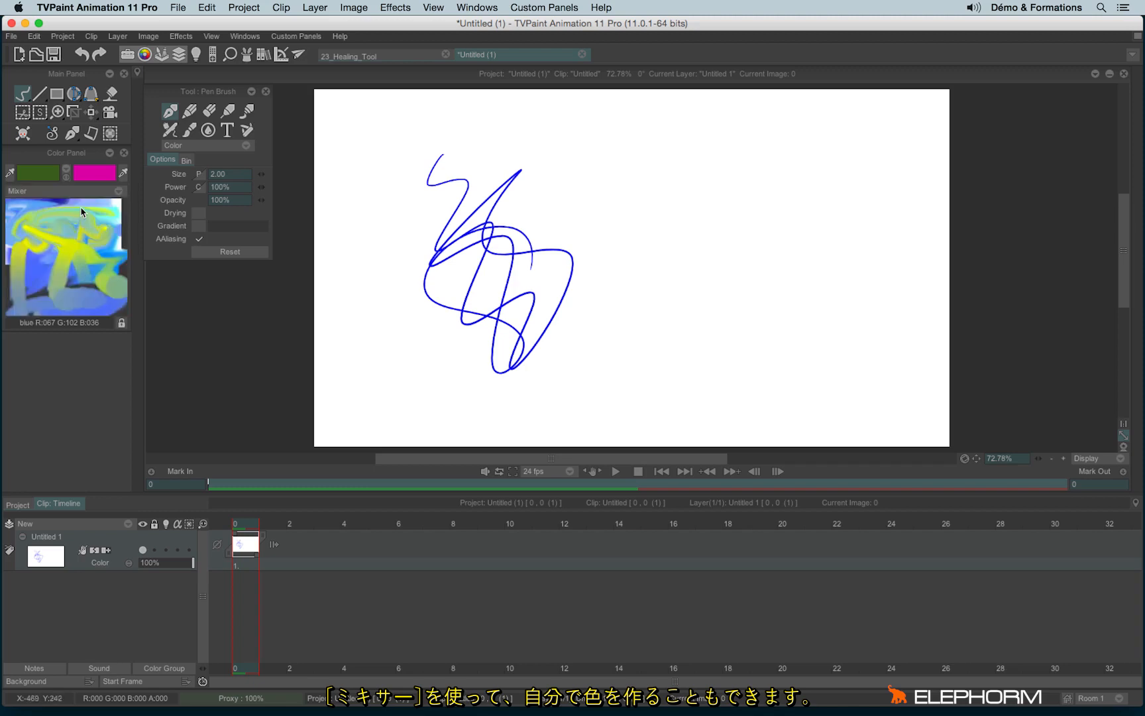
# Paint a green stroke on the blue mixer, and load the default, inks and skin mixers one after another.
pyautogui.moveTo(71, 225)
pyautogui.mouseDown()
pyautogui.moveTo(78, 278)
pyautogui.moveTo(60, 218)
pyautogui.moveTo(96, 277)
pyautogui.moveTo(57, 228)
pyautogui.moveTo(59, 247)
pyautogui.moveTo(63, 221)
pyautogui.moveTo(79, 249)
pyautogui.mouseUp()
pyautogui.rightClick(63, 251)
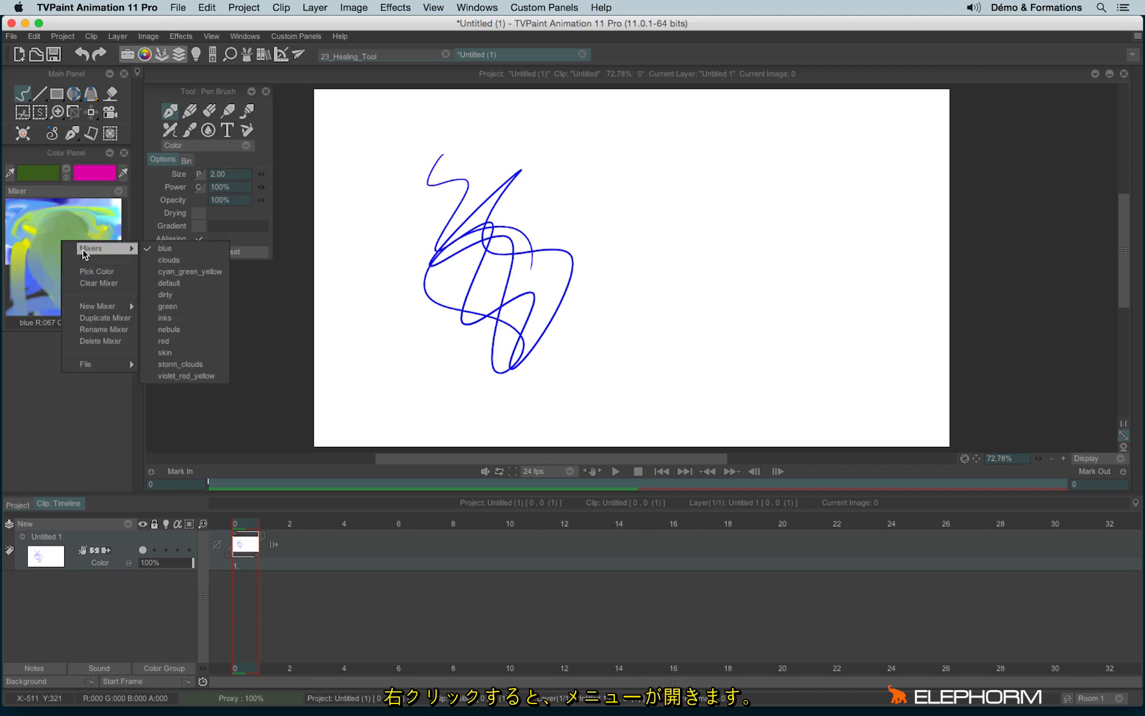
pyautogui.click(156, 282)
pyautogui.rightClick(70, 229)
pyautogui.moveTo(127, 231)
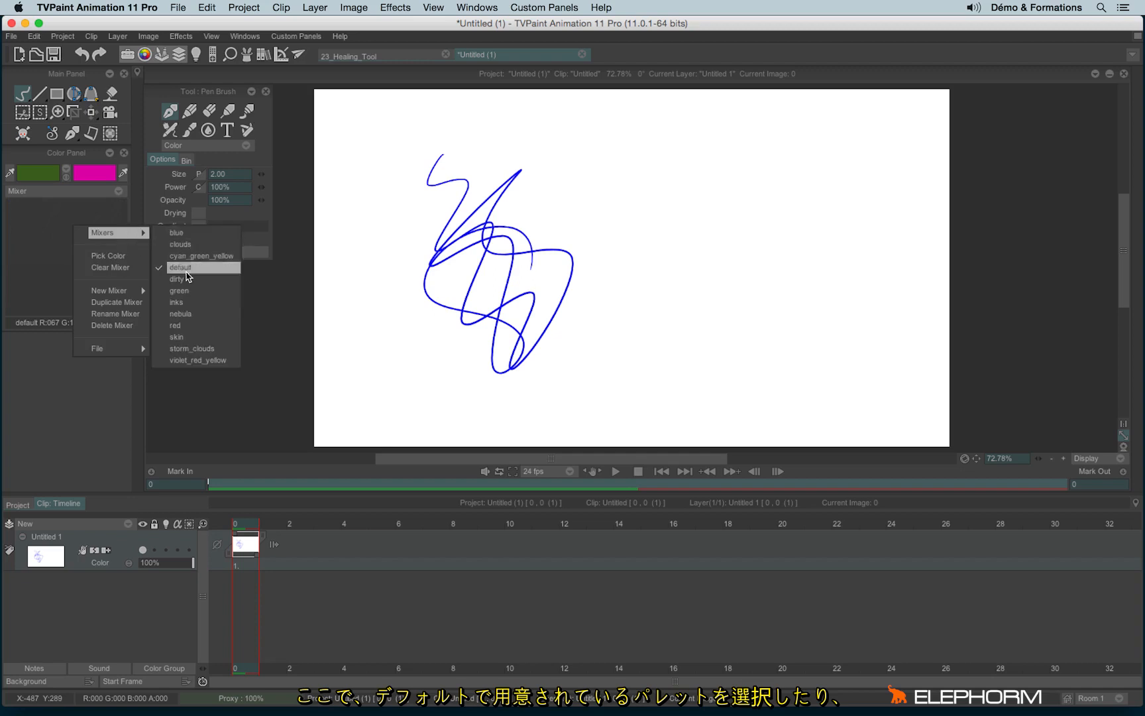
pyautogui.click(155, 302)
pyautogui.rightClick(63, 251)
pyautogui.moveTo(126, 264)
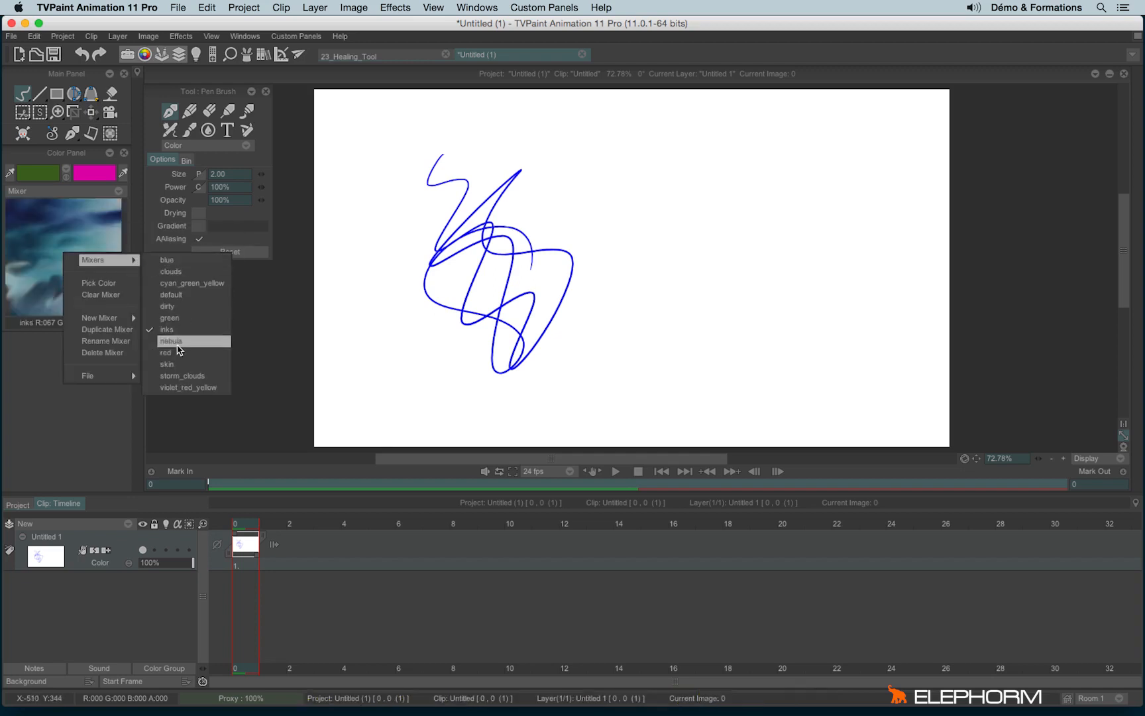
pyautogui.click(157, 368)
# Create a new empty mixer named palette.
pyautogui.rightClick(69, 247)
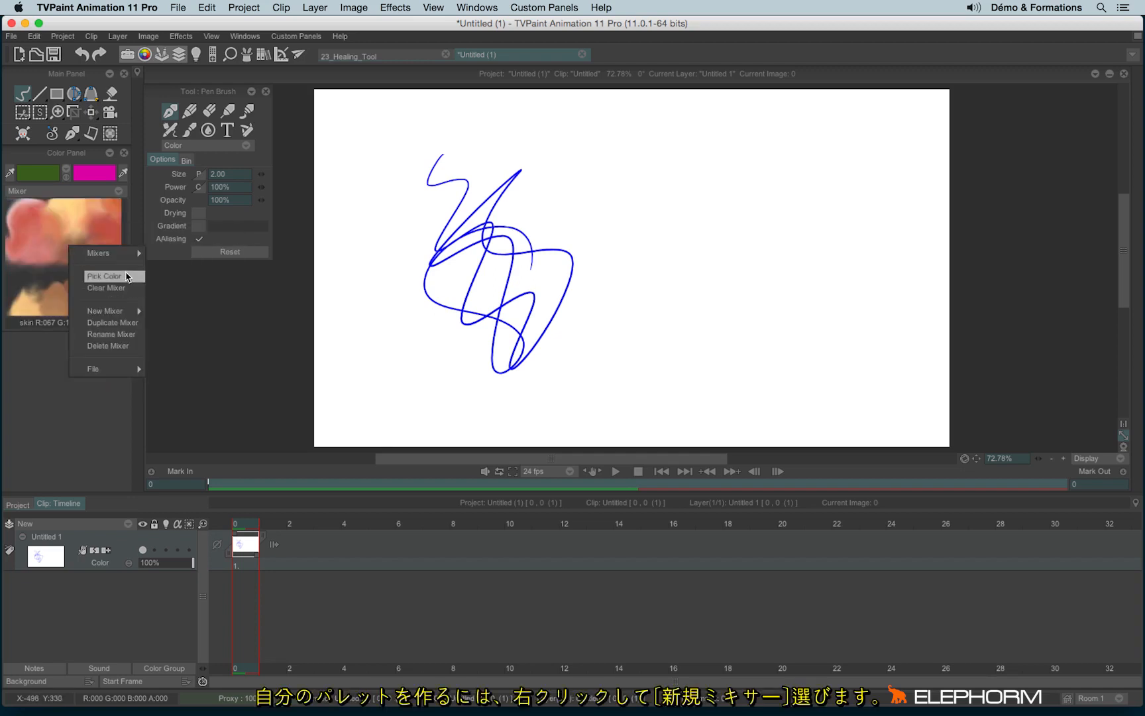
pyautogui.moveTo(122, 313)
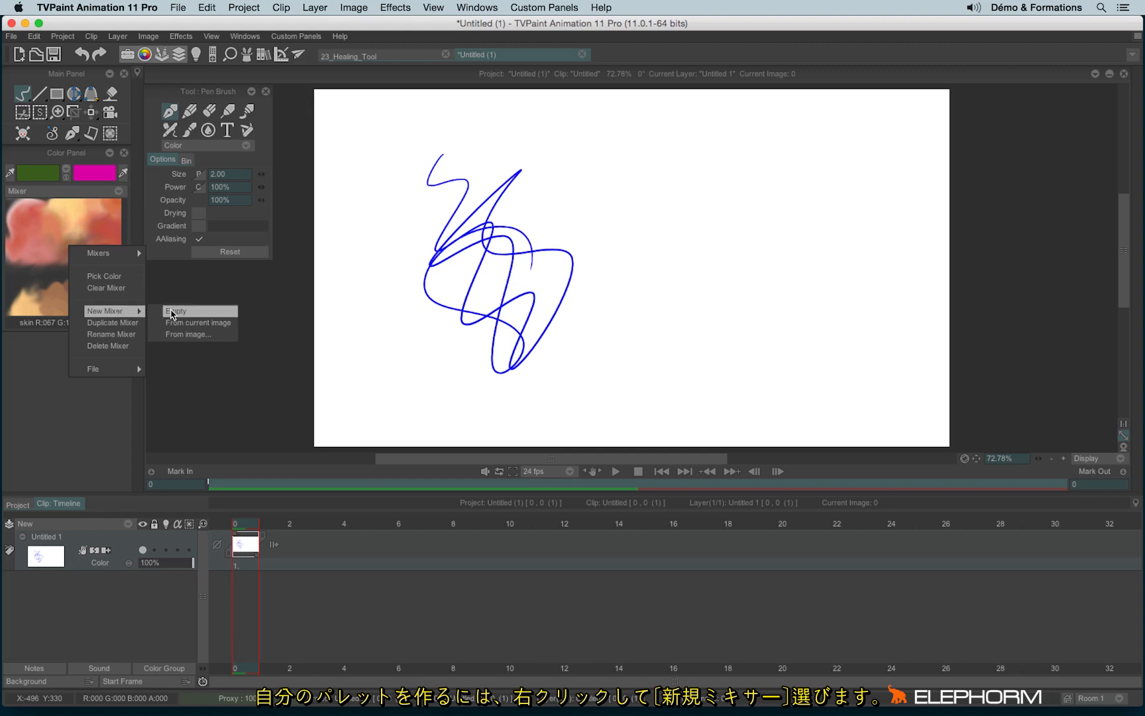
pyautogui.click(168, 312)
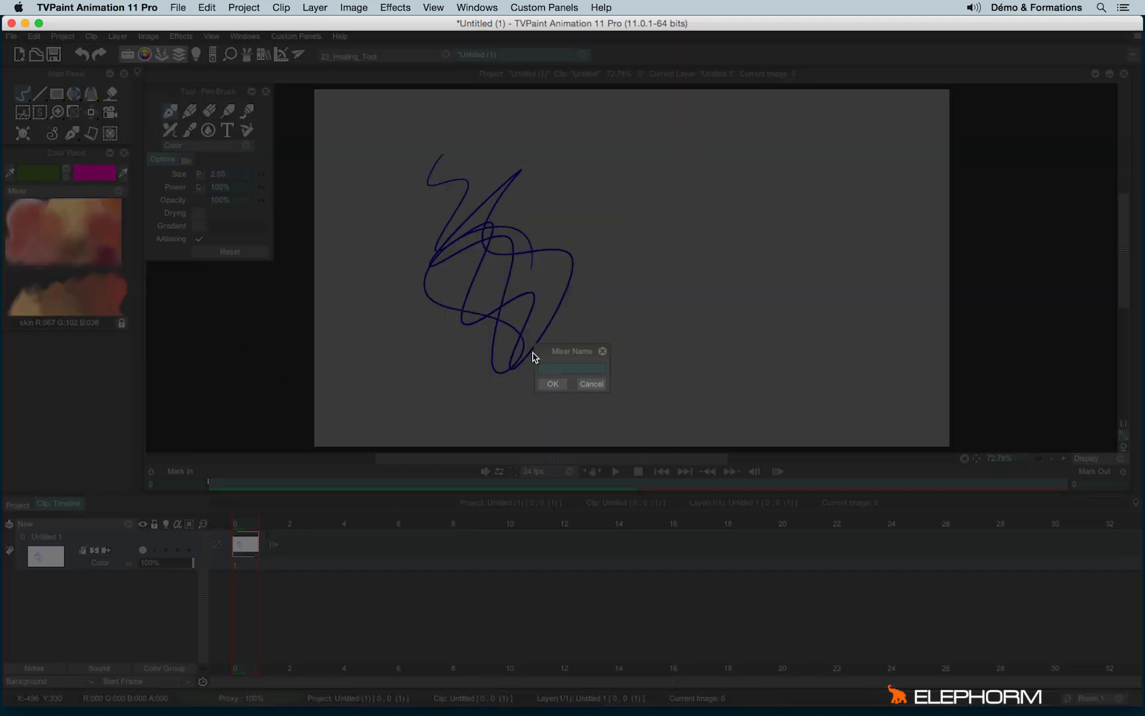
pyautogui.write('palette')
pyautogui.click(554, 386)
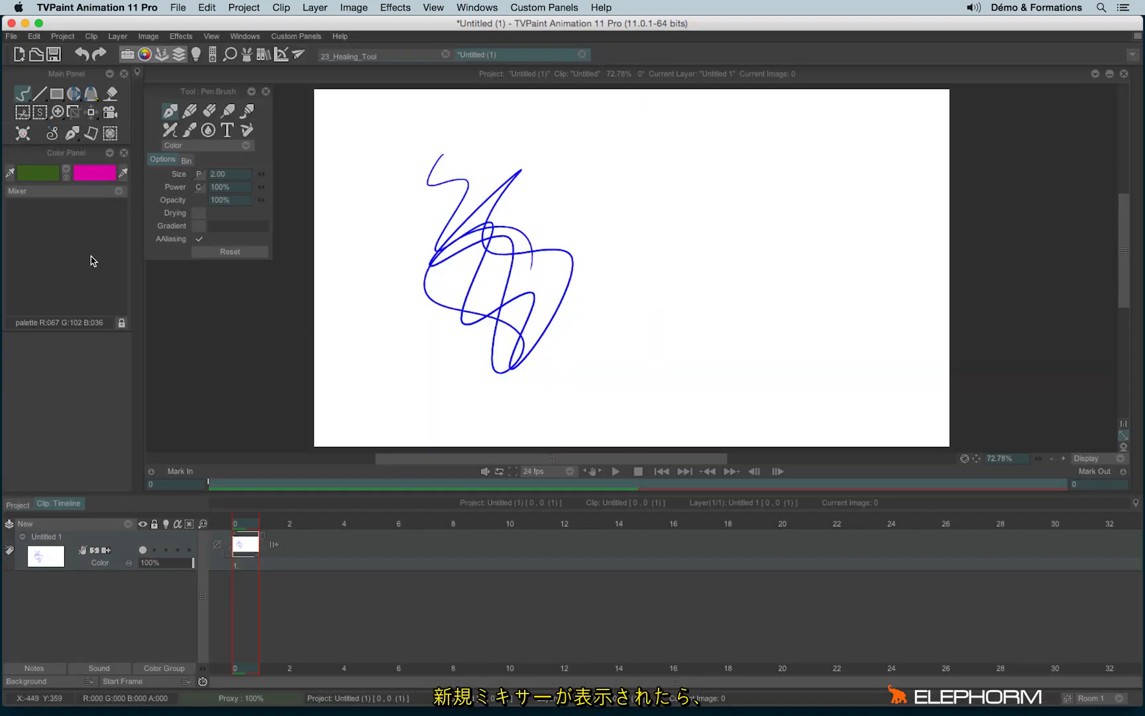
# Paint overlapping green and magenta patches on the empty mixer, swapping the A and B colors between them, and erase paint through their middle.
pyautogui.moveTo(49, 233)
pyautogui.mouseDown()
pyautogui.moveTo(27, 251)
pyautogui.moveTo(38, 270)
pyautogui.moveTo(63, 235)
pyautogui.moveTo(66, 291)
pyautogui.mouseUp()
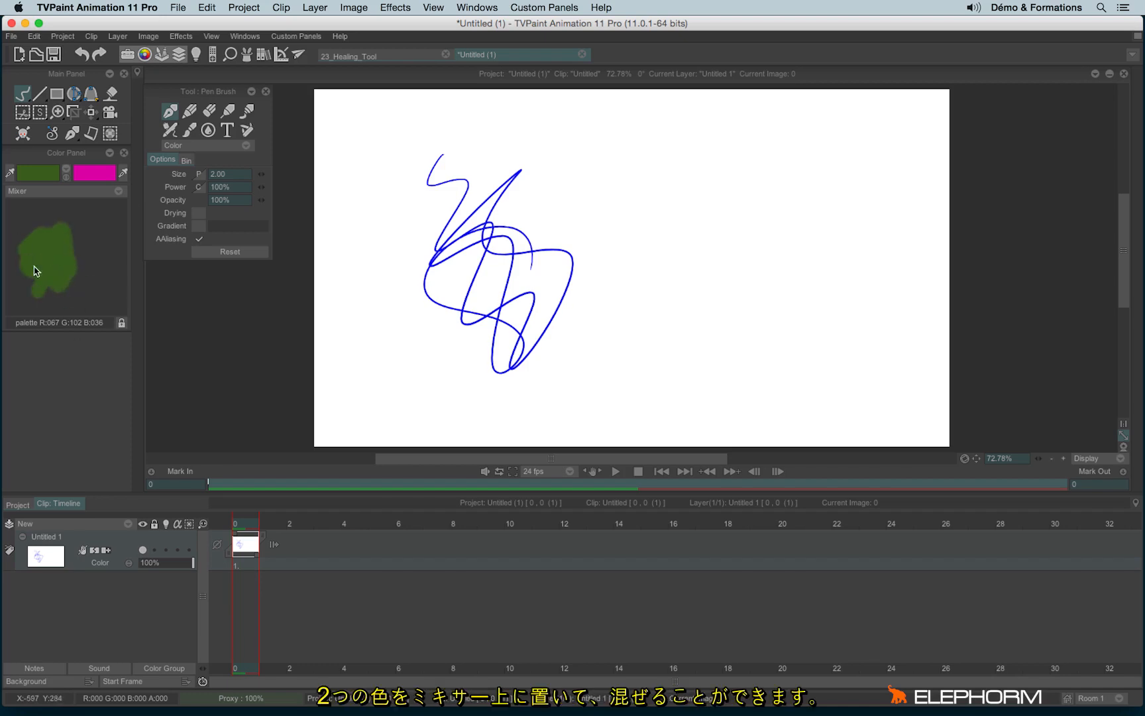
pyautogui.click(67, 171)
pyautogui.moveTo(92, 242)
pyautogui.mouseDown()
pyautogui.moveTo(92, 255)
pyautogui.moveTo(64, 237)
pyautogui.moveTo(74, 276)
pyautogui.moveTo(85, 238)
pyautogui.moveTo(94, 245)
pyautogui.moveTo(84, 285)
pyautogui.mouseUp()
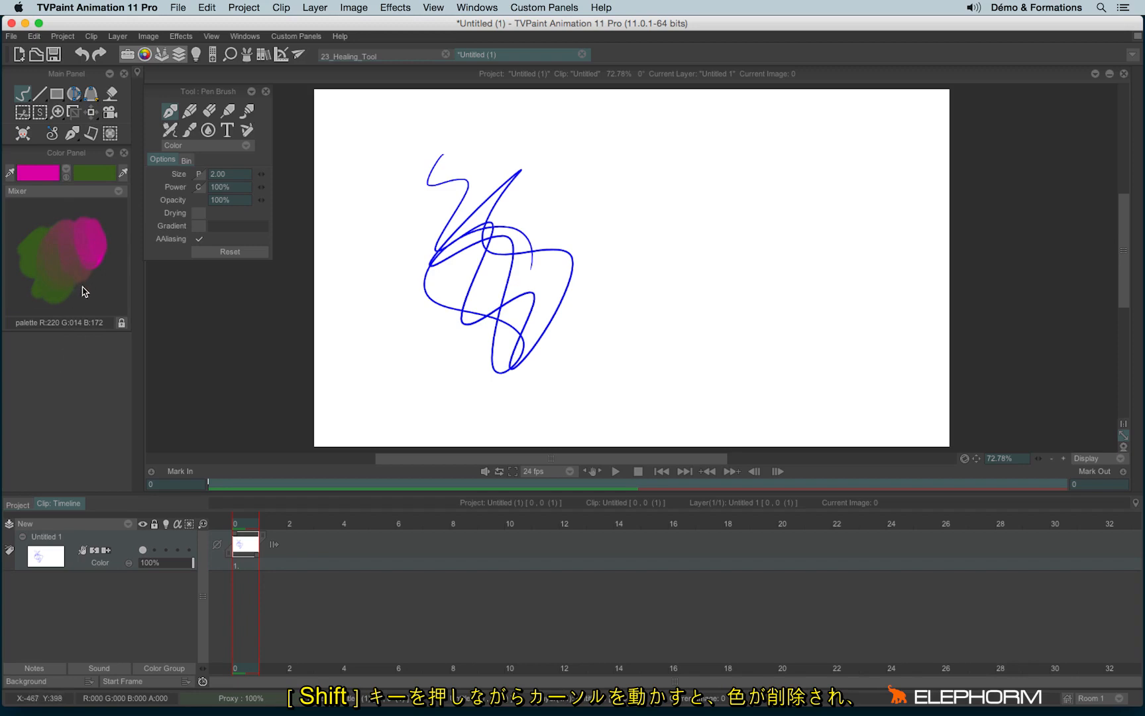
pyautogui.moveTo(54, 271)
pyautogui.mouseDown()
pyautogui.moveTo(71, 234)
pyautogui.moveTo(80, 279)
pyautogui.mouseUp()
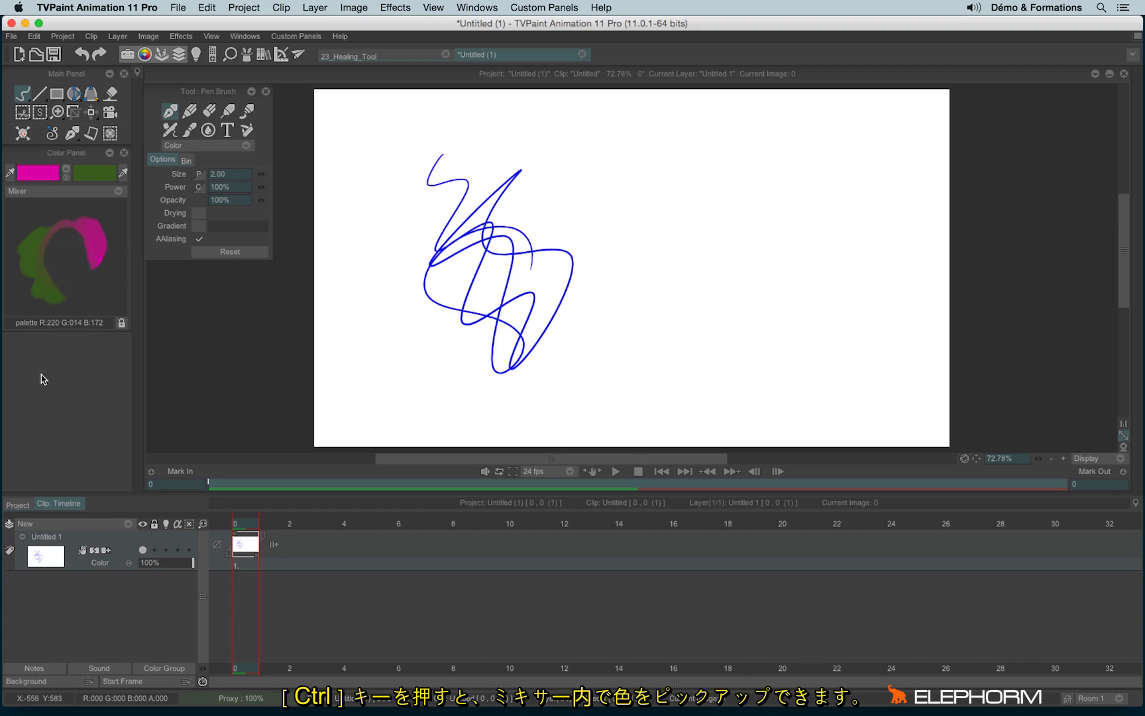
# Pick colors from the mixer's magenta and green paint, finishing with magenta R:184 G:028 B:138 as the A color.
pyautogui.keyDown('ctrl'); pyautogui.click(95, 233); pyautogui.keyUp('ctrl')
pyautogui.keyDown('ctrl'); pyautogui.click(41, 236); pyautogui.keyUp('ctrl')
pyautogui.keyDown('ctrl'); pyautogui.click(91, 226); pyautogui.keyUp('ctrl')
pyautogui.moveTo(96, 237)
pyautogui.mouseDown()
pyautogui.moveTo(47, 289)
pyautogui.moveTo(81, 221)
pyautogui.moveTo(97, 246)
pyautogui.mouseUp()
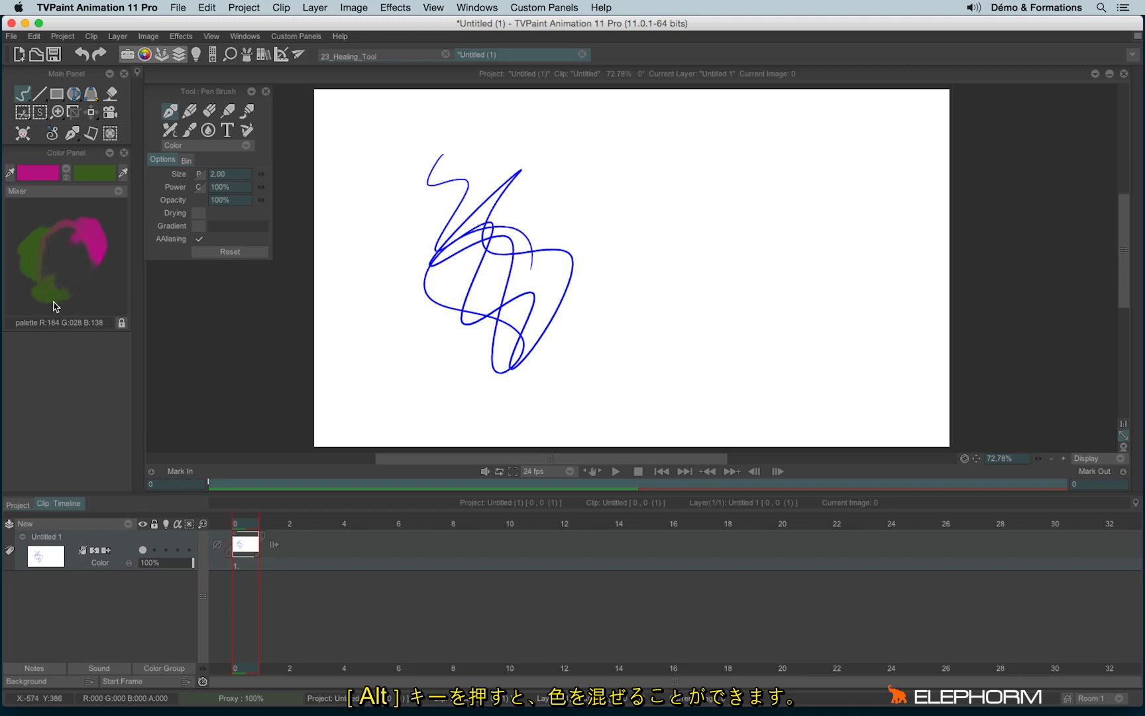
# Blend the green and magenta paint together on the mixer, and add magenta and near-black (R:013 G:001 B:007) patches.
pyautogui.moveTo(55, 306)
pyautogui.mouseDown()
pyautogui.moveTo(89, 284)
pyautogui.moveTo(78, 287)
pyautogui.moveTo(93, 246)
pyautogui.mouseUp()
pyautogui.moveTo(62, 297)
pyautogui.mouseDown()
pyautogui.moveTo(95, 223)
pyautogui.moveTo(57, 261)
pyautogui.moveTo(53, 283)
pyautogui.moveTo(86, 281)
pyautogui.moveTo(78, 237)
pyautogui.mouseUp()
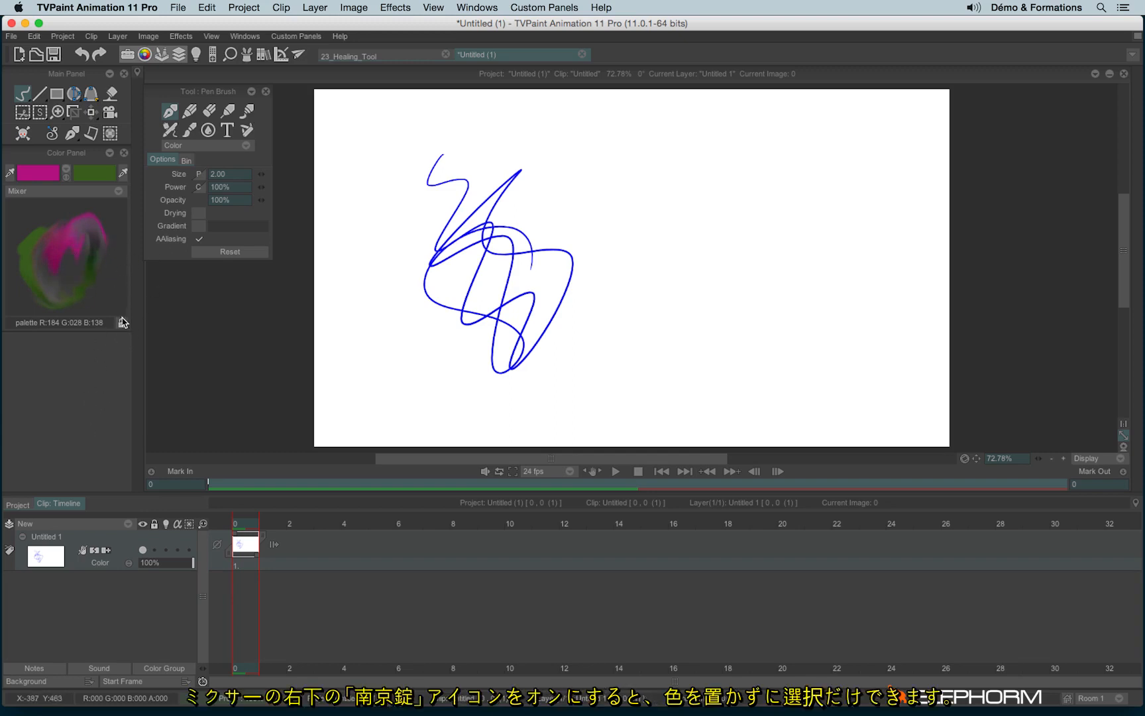
pyautogui.click(56, 255)
pyautogui.moveTo(55, 287)
pyautogui.mouseDown()
pyautogui.moveTo(71, 228)
pyautogui.moveTo(89, 225)
pyautogui.moveTo(23, 244)
pyautogui.moveTo(36, 278)
pyautogui.moveTo(78, 226)
pyautogui.moveTo(21, 266)
pyautogui.moveTo(76, 292)
pyautogui.moveTo(90, 220)
pyautogui.moveTo(94, 274)
pyautogui.moveTo(114, 282)
pyautogui.moveTo(101, 299)
pyautogui.moveTo(58, 239)
pyautogui.mouseUp()
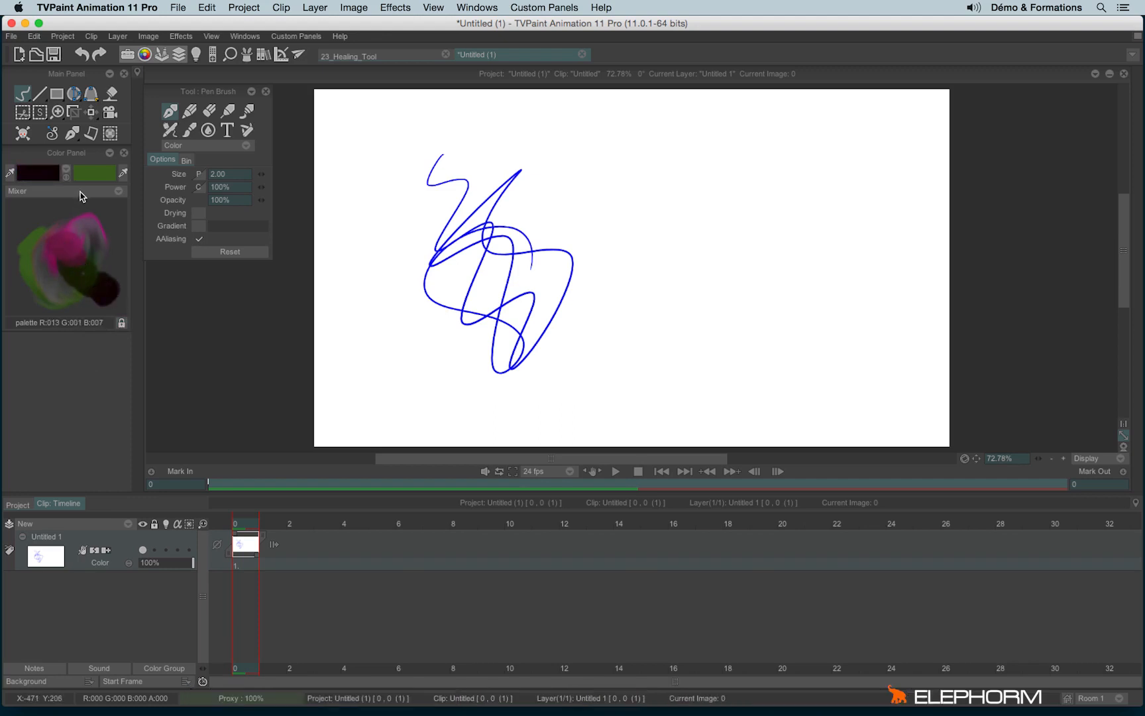
# Show the color panel in Color Variation mode, swap the A and B colors, and pick successive variations down to pink R:219 G:152 B:217.
pyautogui.click(81, 195)
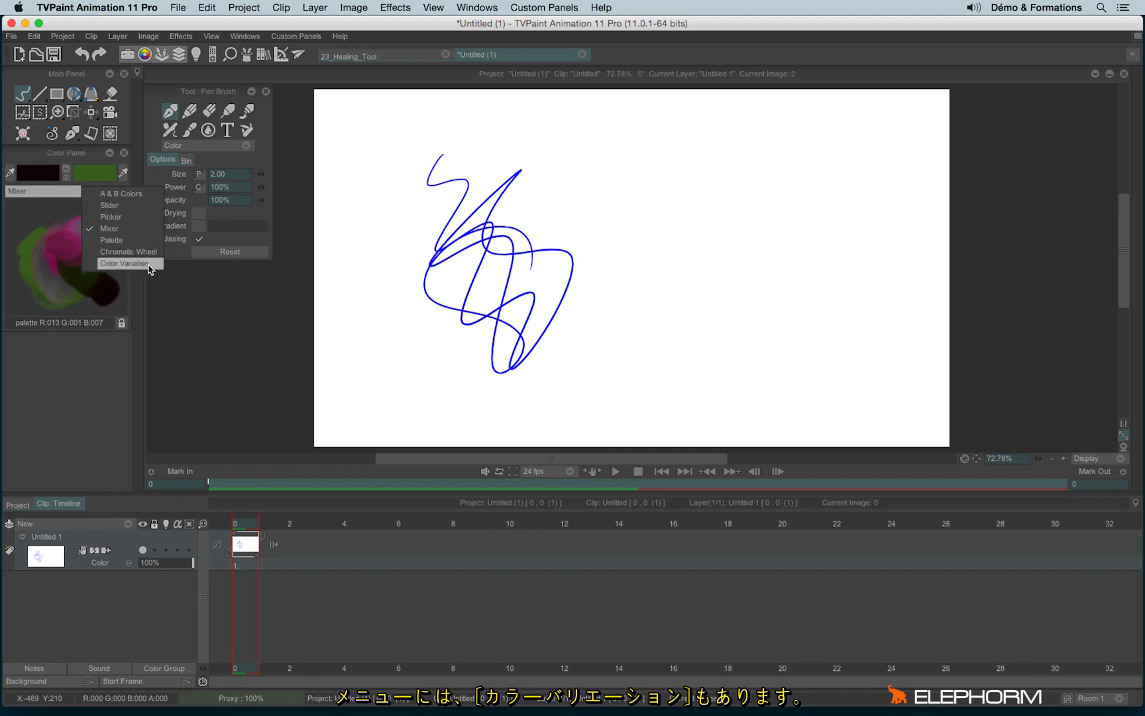
pyautogui.click(126, 263)
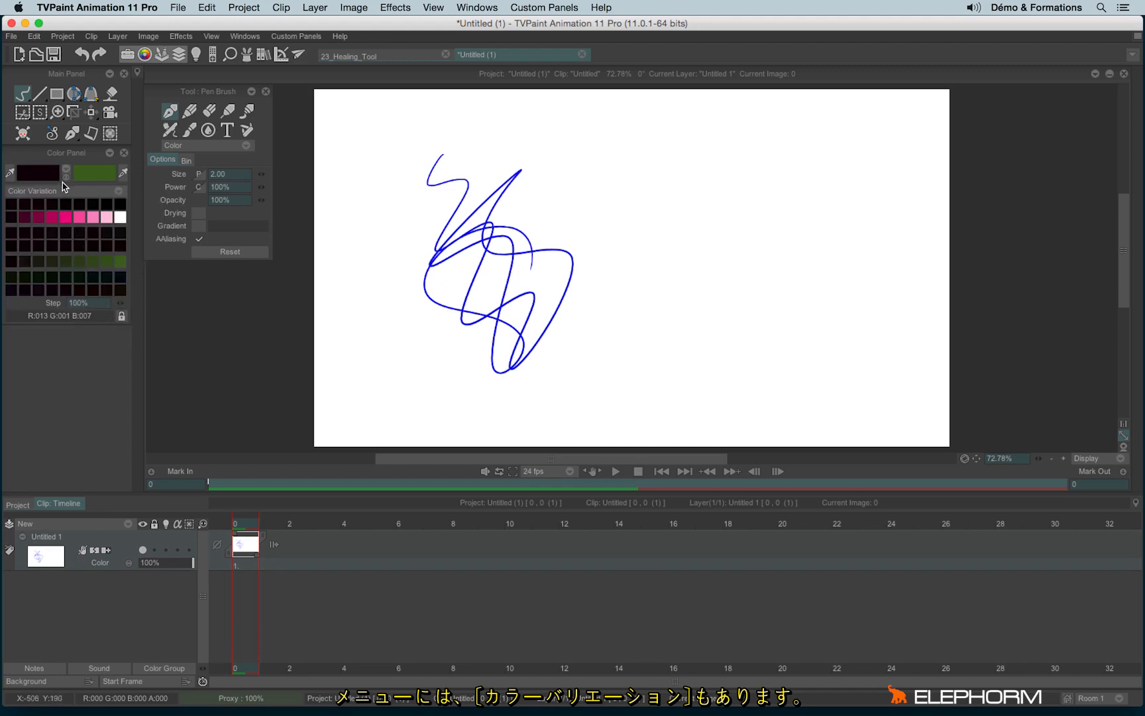
pyautogui.click(67, 176)
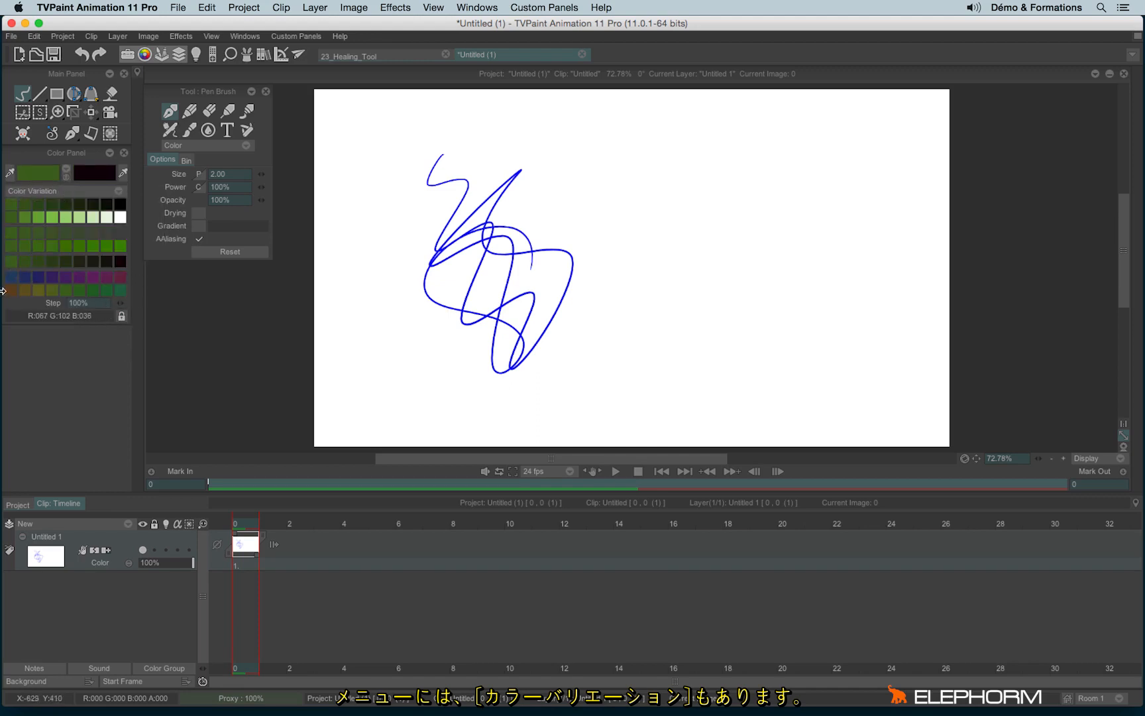
pyautogui.click(90, 278)
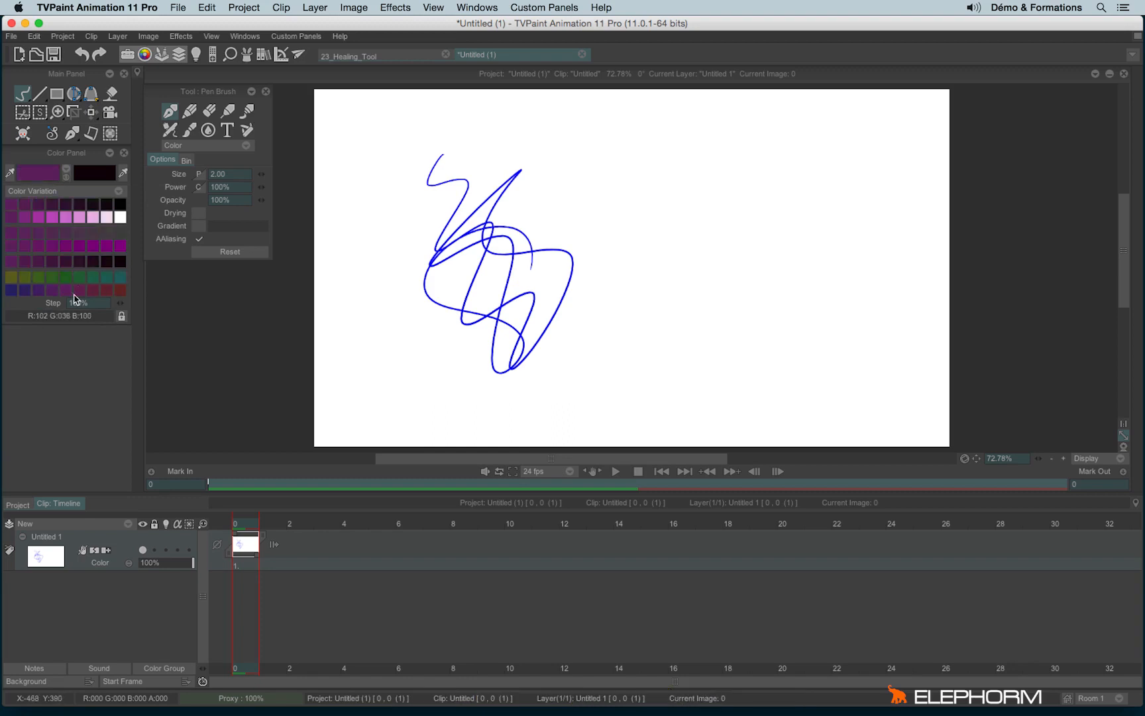
pyautogui.click(11, 291)
pyautogui.click(77, 218)
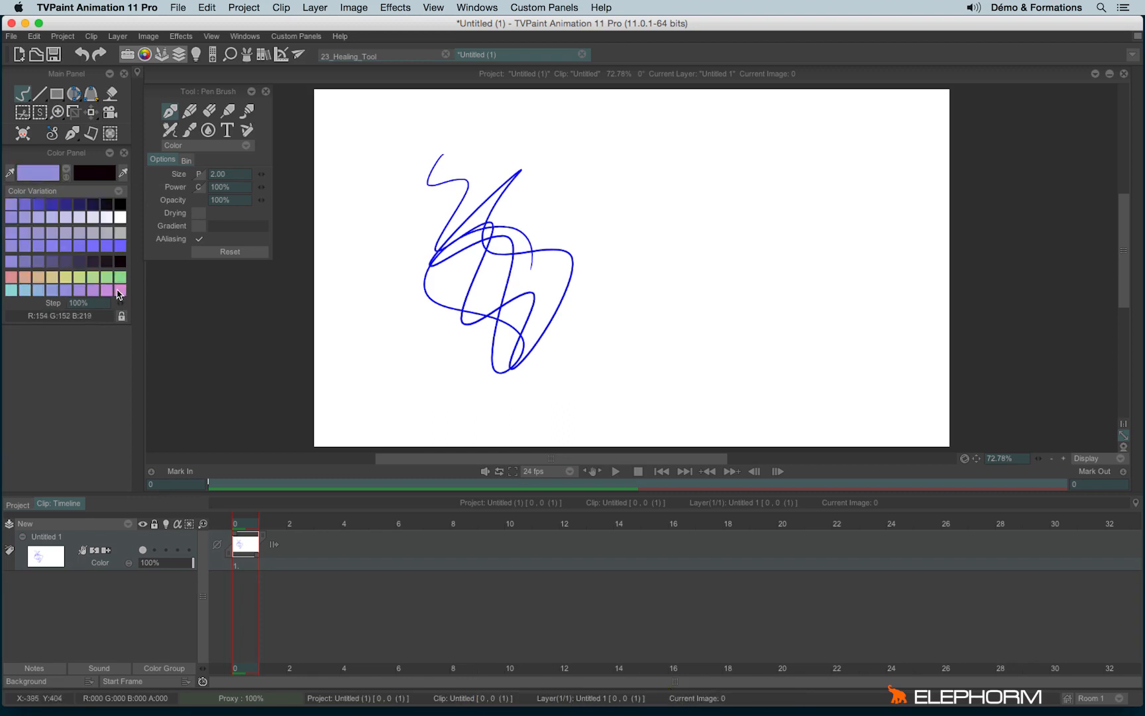
pyautogui.click(117, 290)
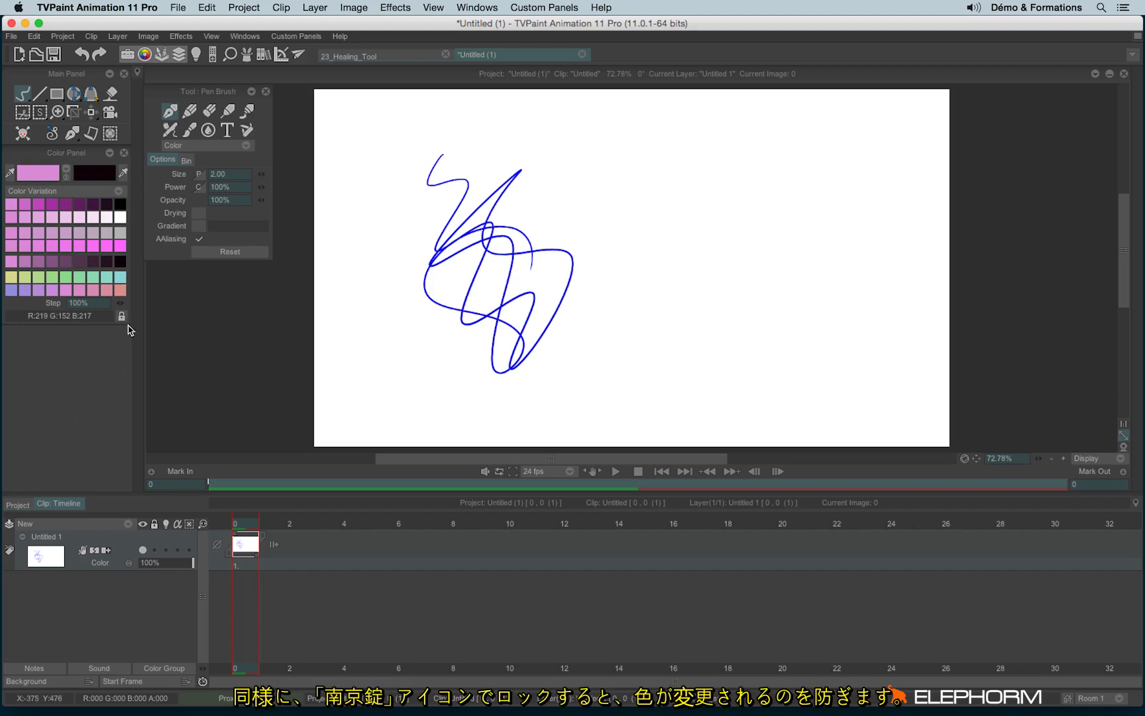
# Lock the color variation grid and pick several of its swatches, finishing with pale pink R:242 G:216 B:241.
pyautogui.click(116, 248)
pyautogui.click(39, 232)
pyautogui.click(42, 275)
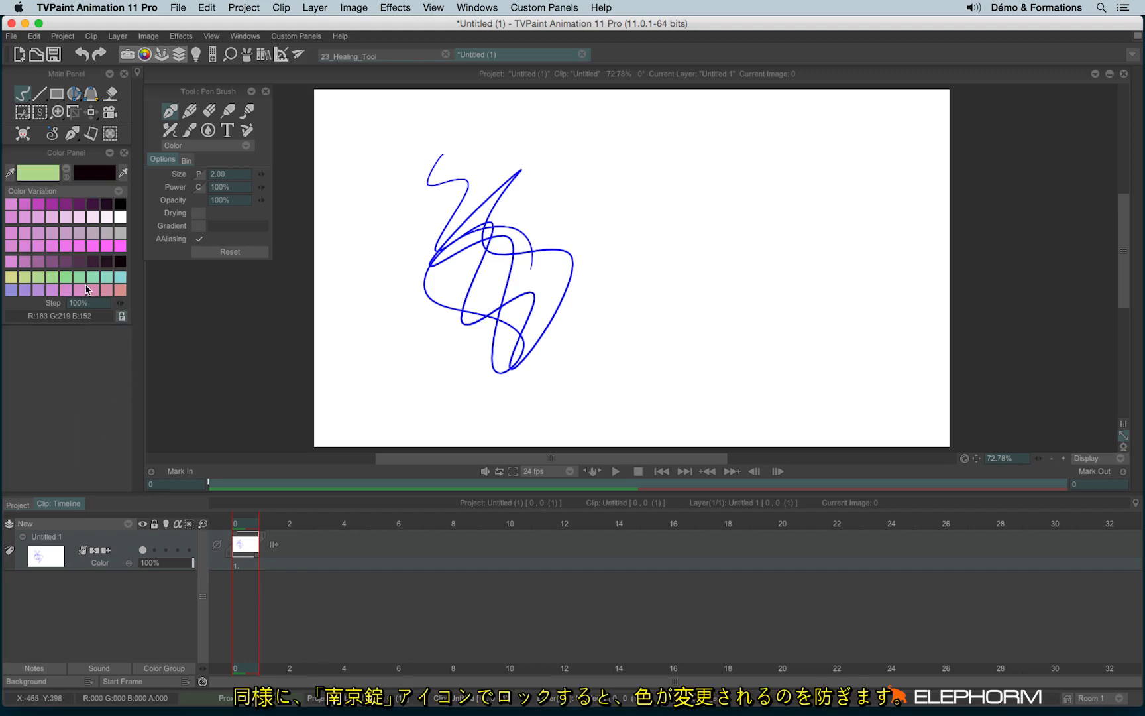
pyautogui.click(27, 290)
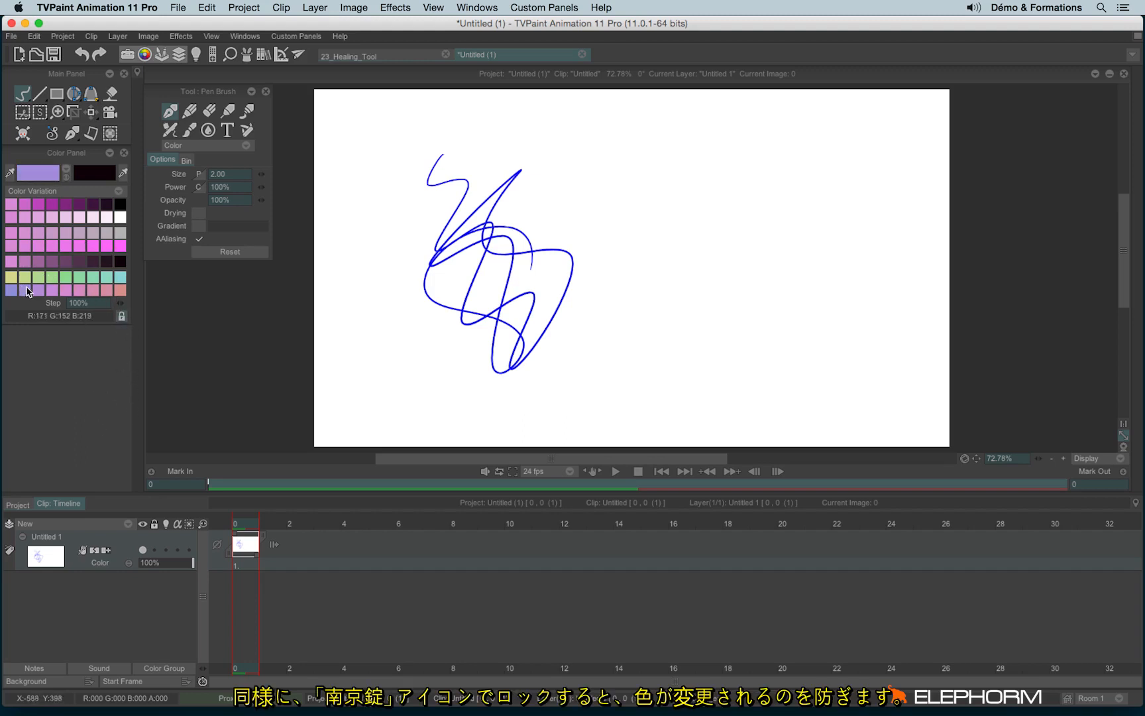
pyautogui.click(85, 219)
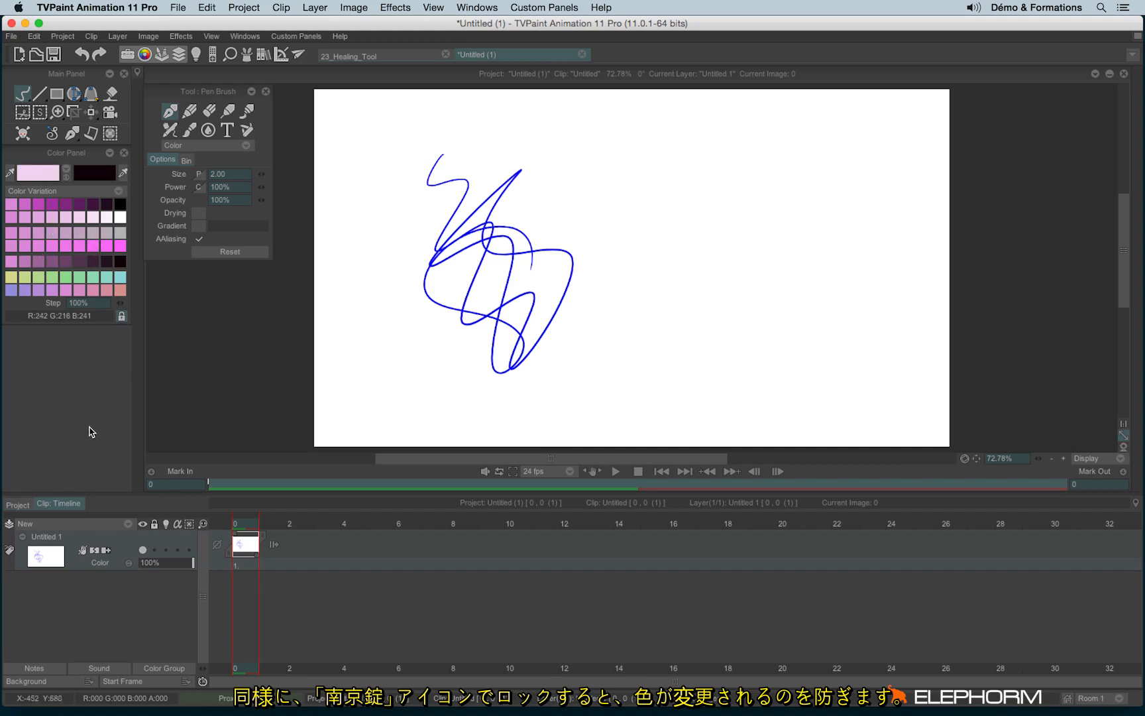
# Show the color panel in Chromatic Wheel mode and choose vivid magenta R:255 G:000 B:246.
pyautogui.click(56, 197)
pyautogui.click(93, 251)
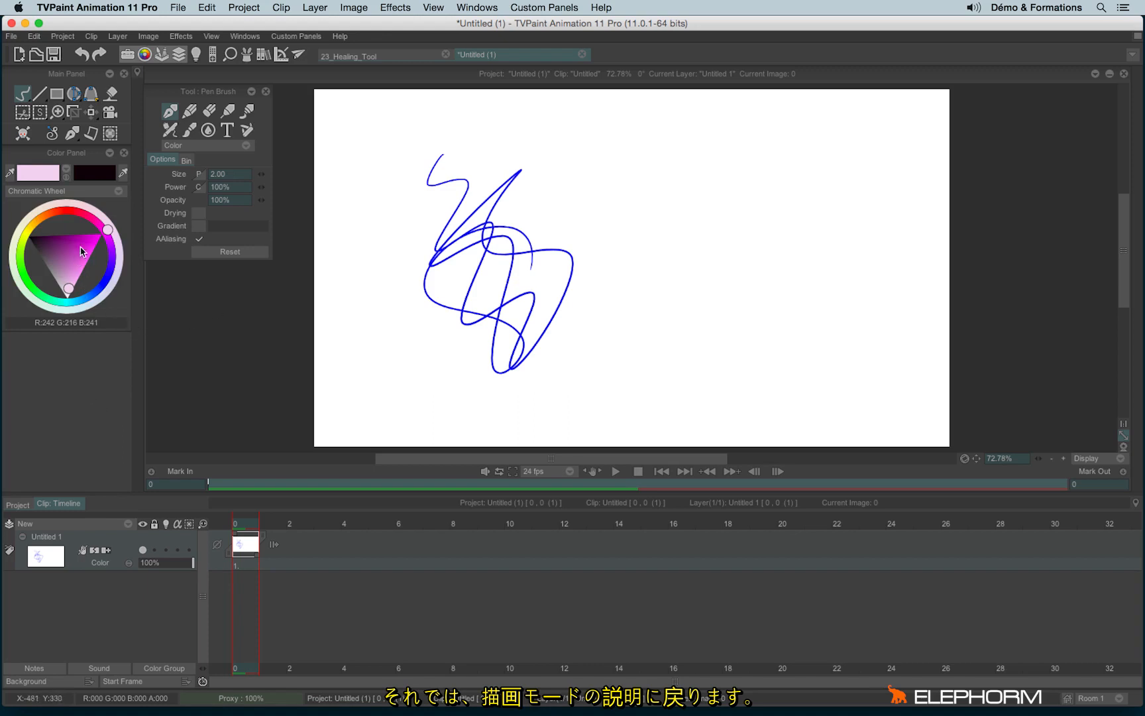
pyautogui.click(101, 233)
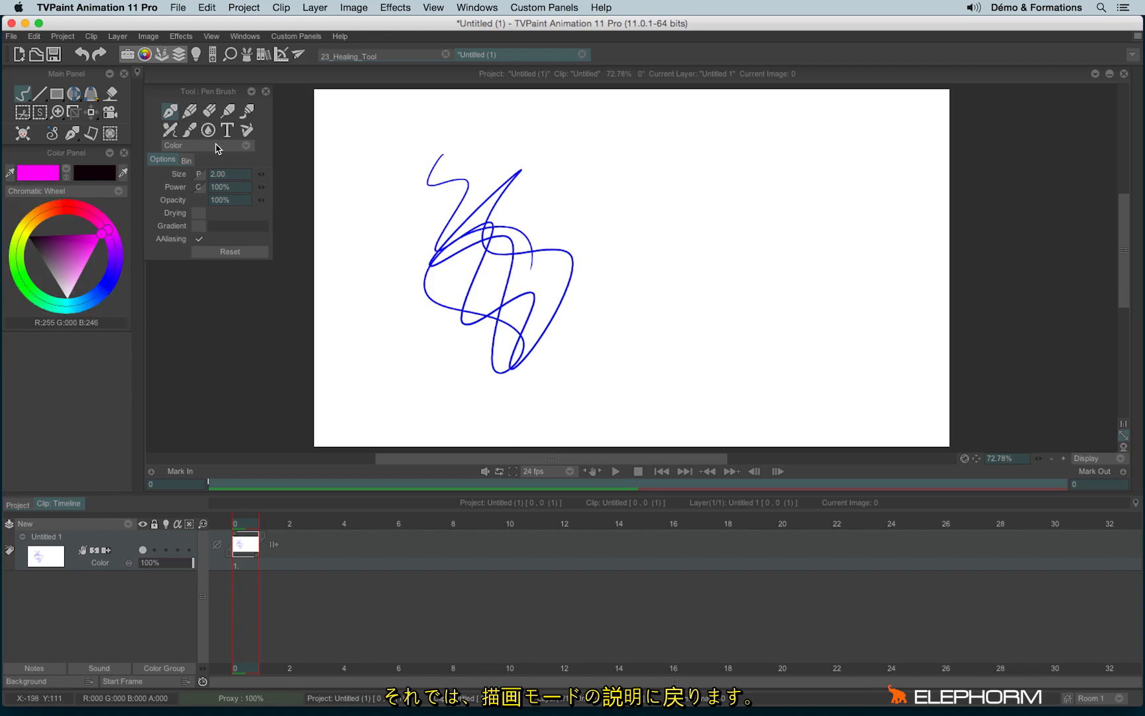
# Keep the Pen Brush in Color mode and scribble magenta strokes over the blue lines.
pyautogui.click(216, 143)
pyautogui.click(243, 140)
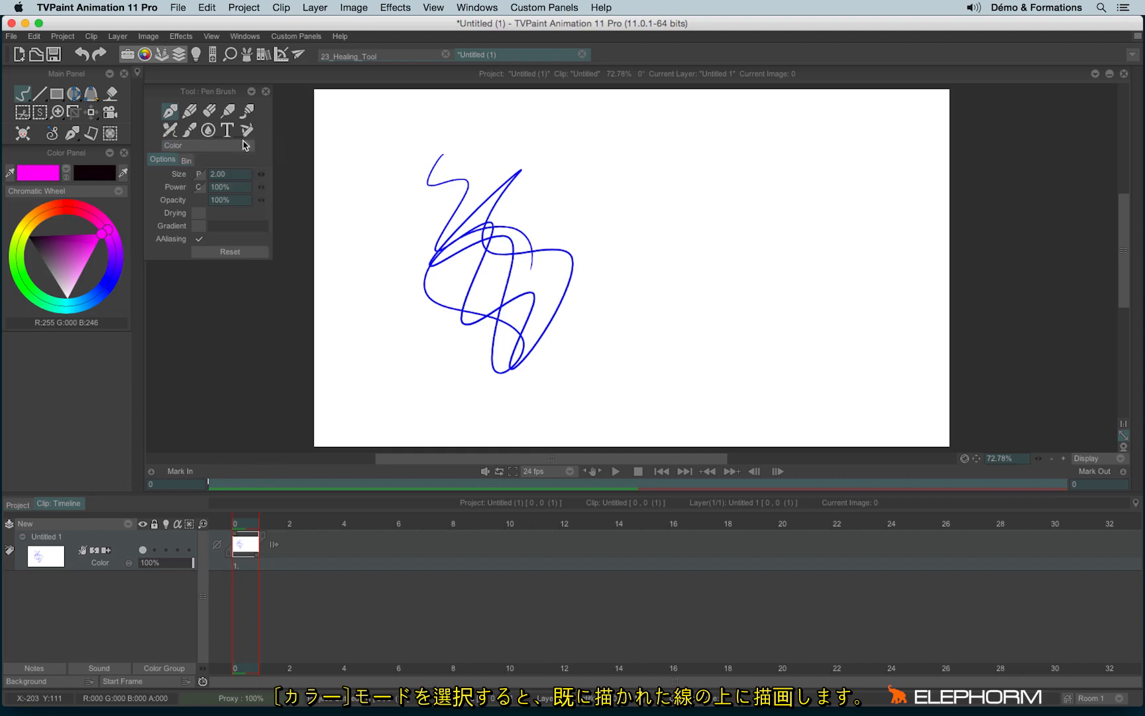
pyautogui.moveTo(480, 211)
pyautogui.mouseDown()
pyautogui.moveTo(398, 312)
pyautogui.moveTo(430, 333)
pyautogui.moveTo(554, 227)
pyautogui.moveTo(470, 347)
pyautogui.mouseUp()
pyautogui.scroll(7, 547, 287)
pyautogui.scroll(5, 602, 135)
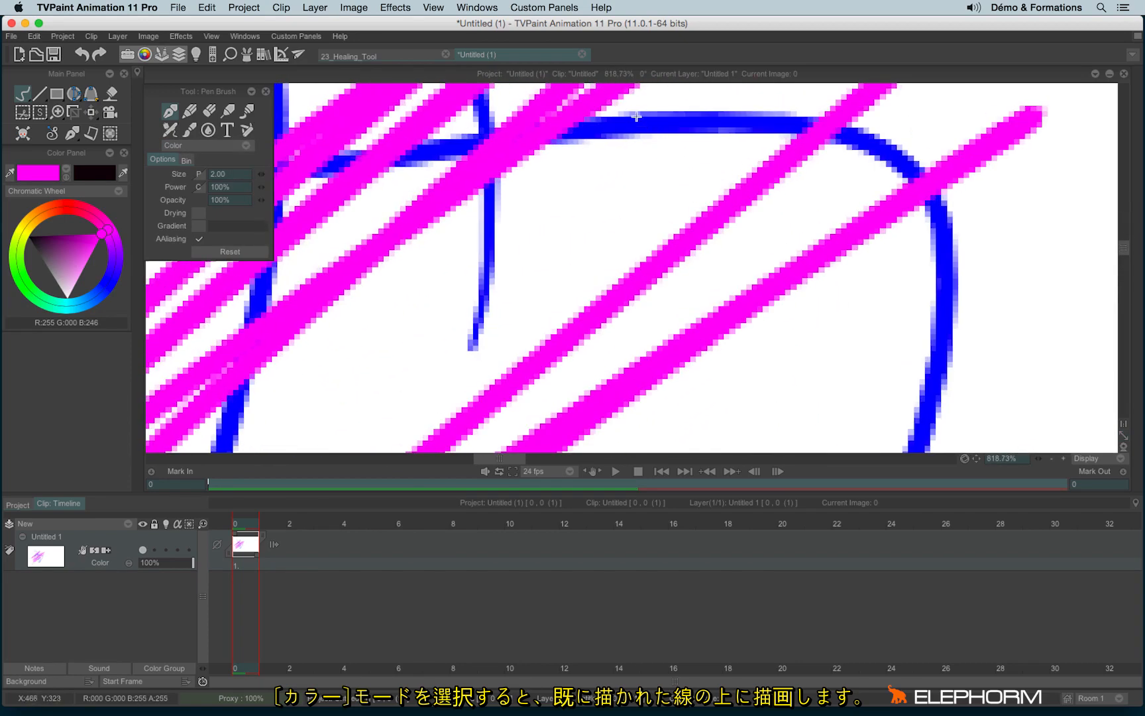
pyautogui.moveTo(636, 117)
pyautogui.mouseDown()
pyautogui.moveTo(706, 90)
pyautogui.moveTo(759, 131)
pyautogui.moveTo(704, 217)
pyautogui.moveTo(815, 211)
pyautogui.moveTo(947, 238)
pyautogui.moveTo(786, 168)
pyautogui.moveTo(1029, 238)
pyautogui.mouseUp()
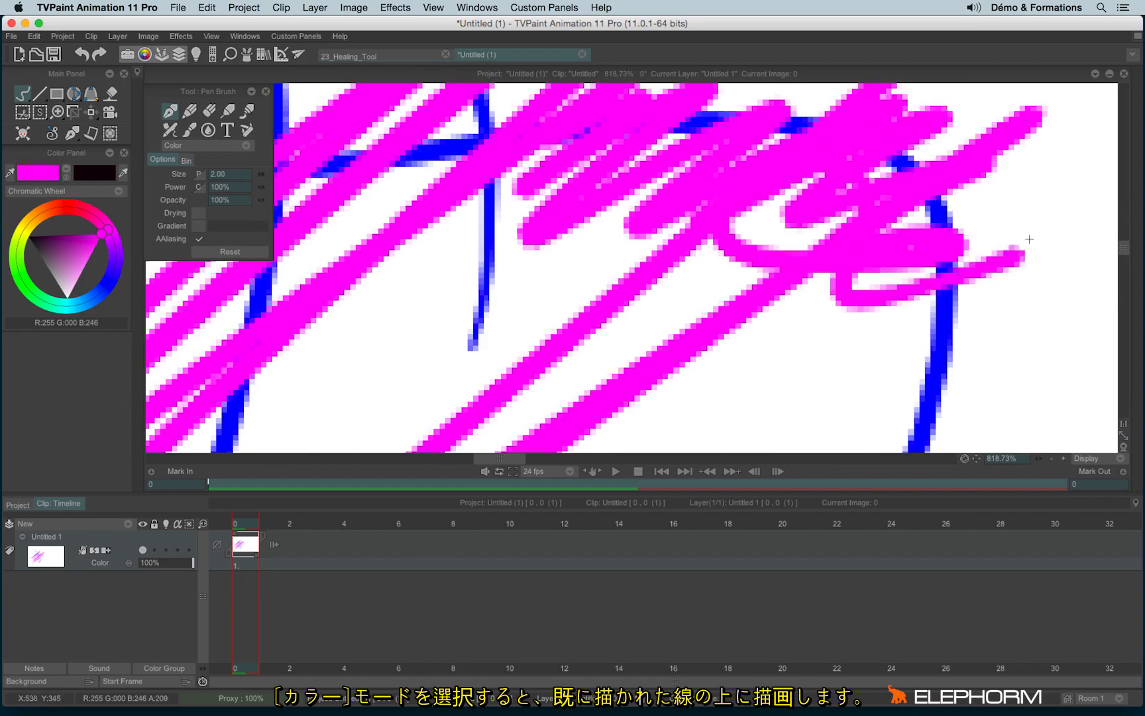
# Set the Pen Brush to Behind mode and scribble yellow-green (R:209 G:255 B:000) strokes behind the existing lines.
pyautogui.scroll(-8, 736, 206)
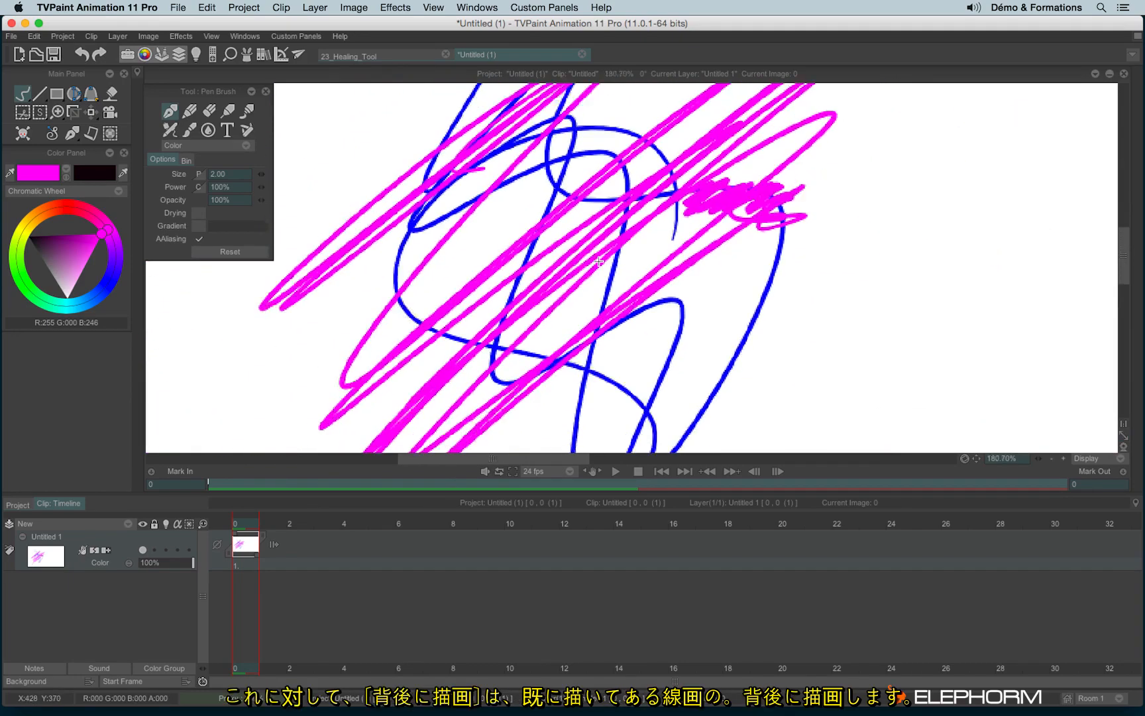
pyautogui.scroll(-5, 599, 262)
pyautogui.click(197, 146)
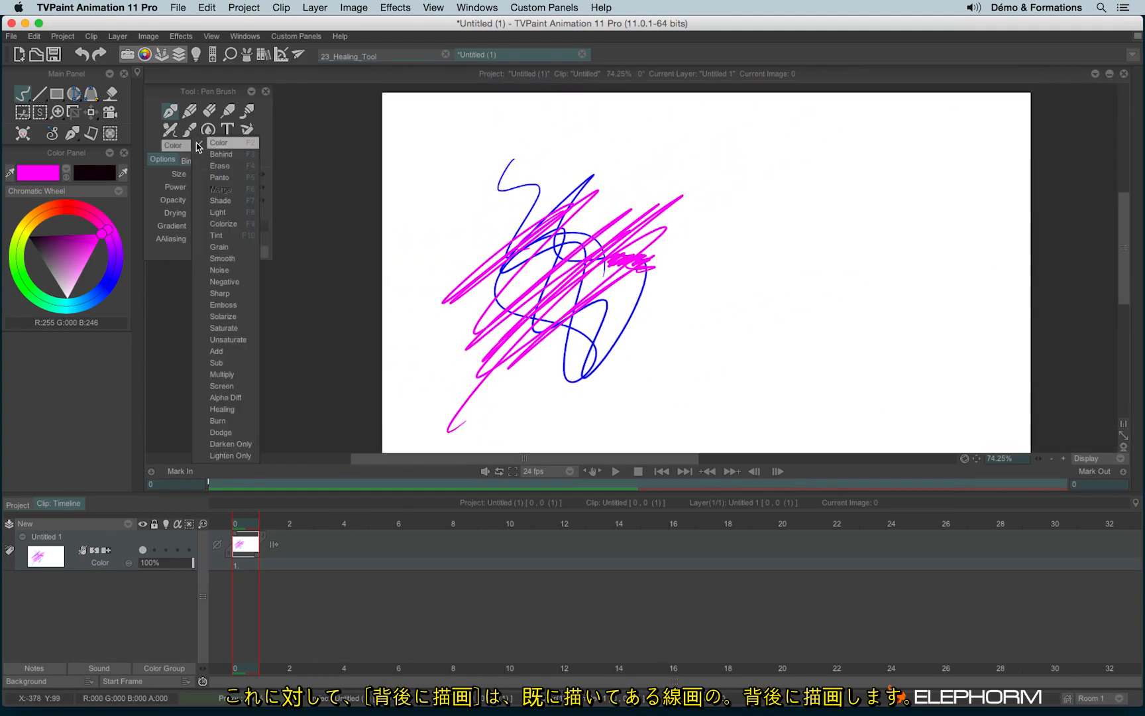
pyautogui.click(221, 154)
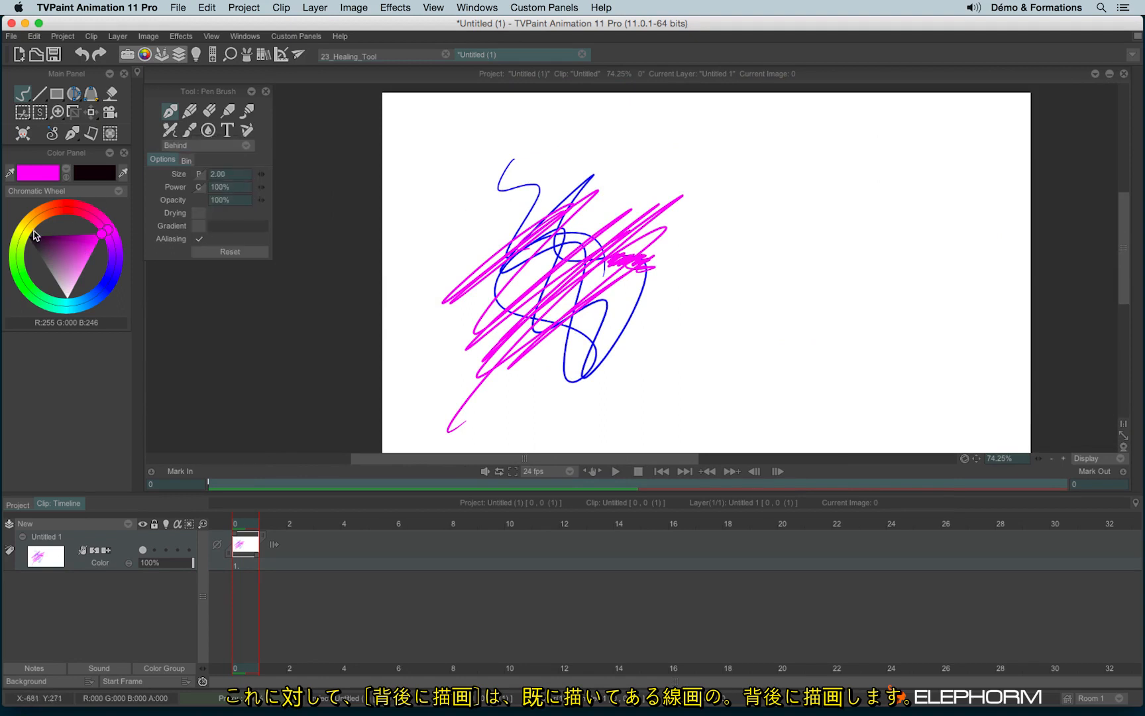
pyautogui.click(18, 280)
pyautogui.click(23, 240)
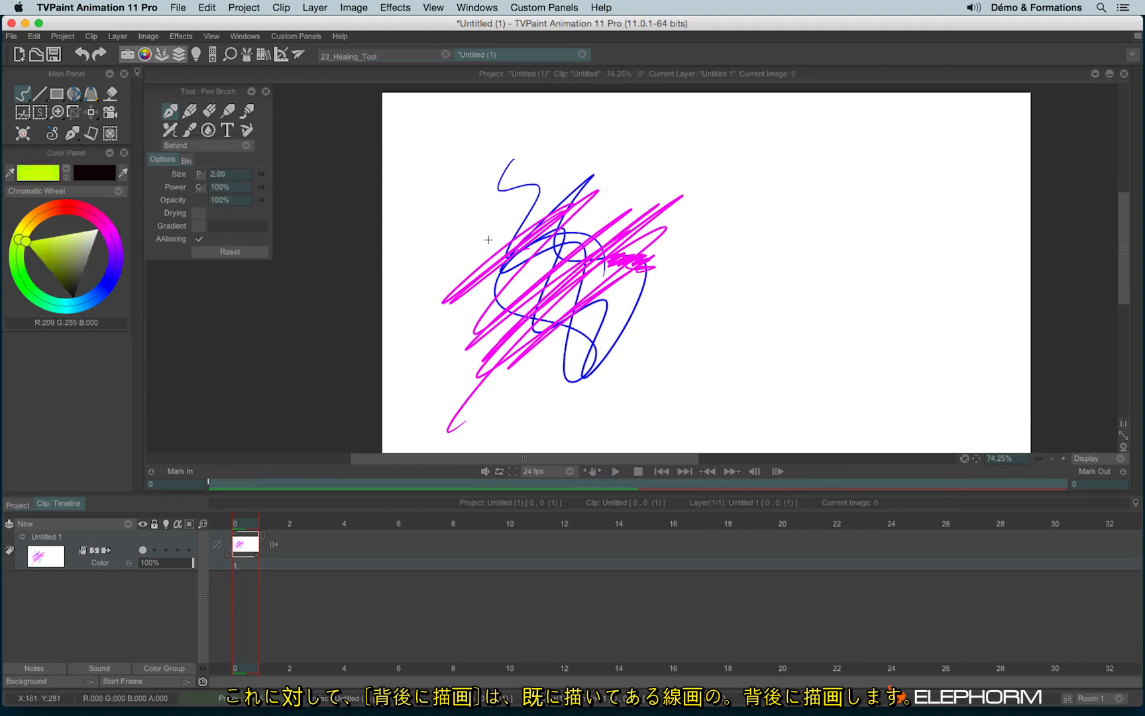
pyautogui.moveTo(476, 247)
pyautogui.mouseDown()
pyautogui.moveTo(529, 382)
pyautogui.moveTo(476, 223)
pyautogui.moveTo(459, 214)
pyautogui.moveTo(558, 401)
pyautogui.moveTo(505, 297)
pyautogui.moveTo(514, 261)
pyautogui.mouseUp()
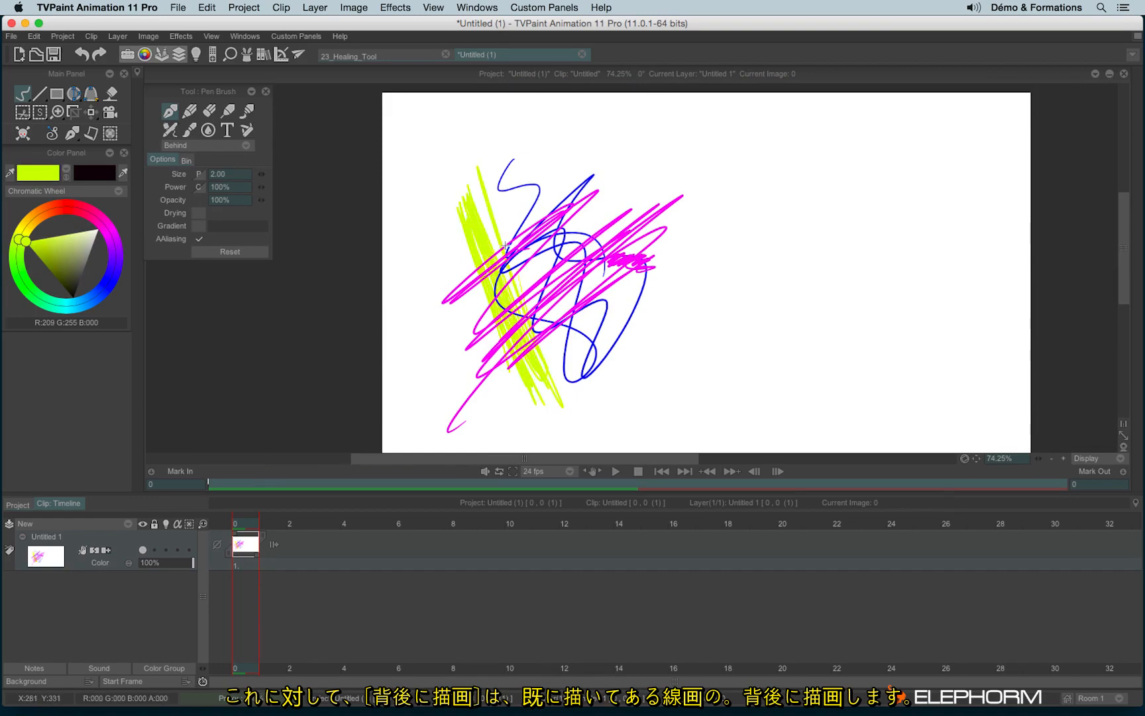
pyautogui.scroll(6, 495, 243)
pyautogui.scroll(2, 548, 214)
pyautogui.moveTo(558, 329); pyautogui.dragTo(567, 255)
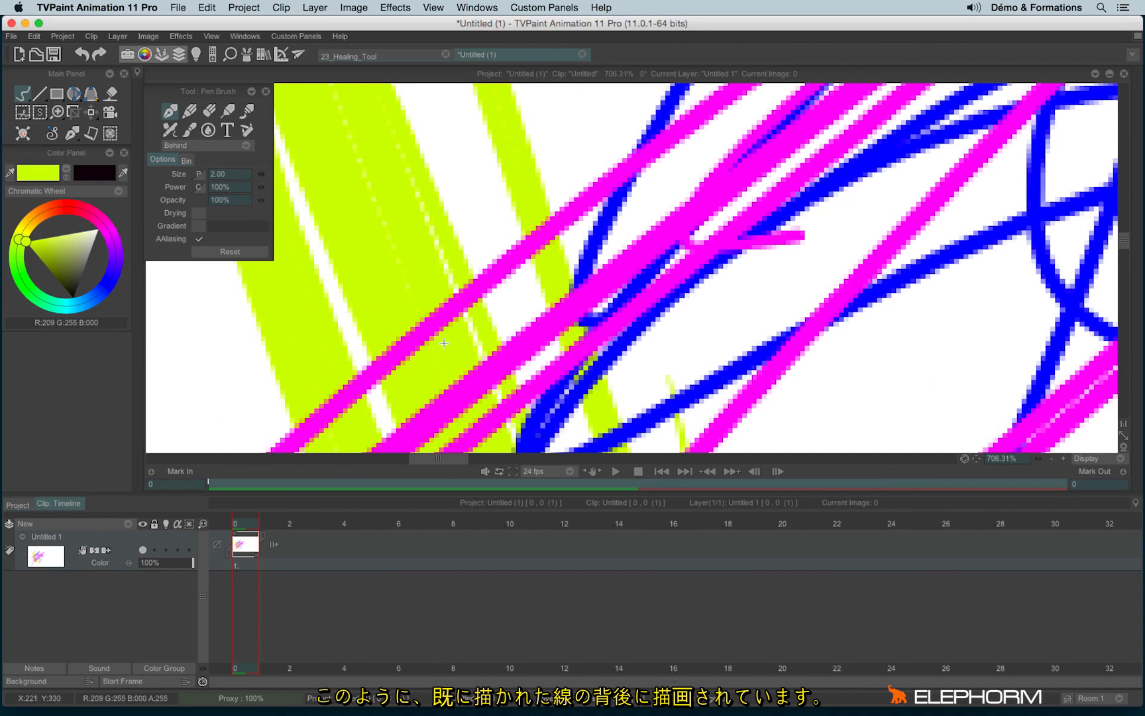
# Set the Pen Brush to Erase mode and scribble erasing strokes across the yellow-green and blue lines.
pyautogui.click(202, 151)
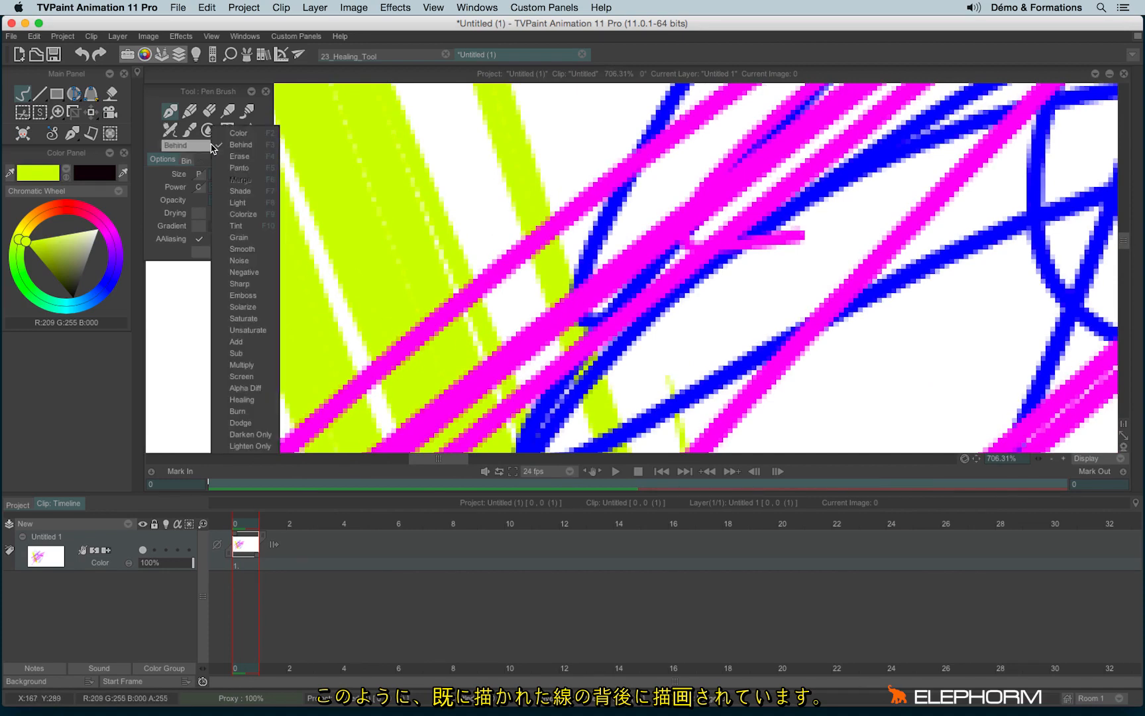
pyautogui.click(241, 164)
pyautogui.scroll(-1, 510, 217)
pyautogui.scroll(-8, 567, 234)
pyautogui.moveTo(568, 234); pyautogui.dragTo(492, 240)
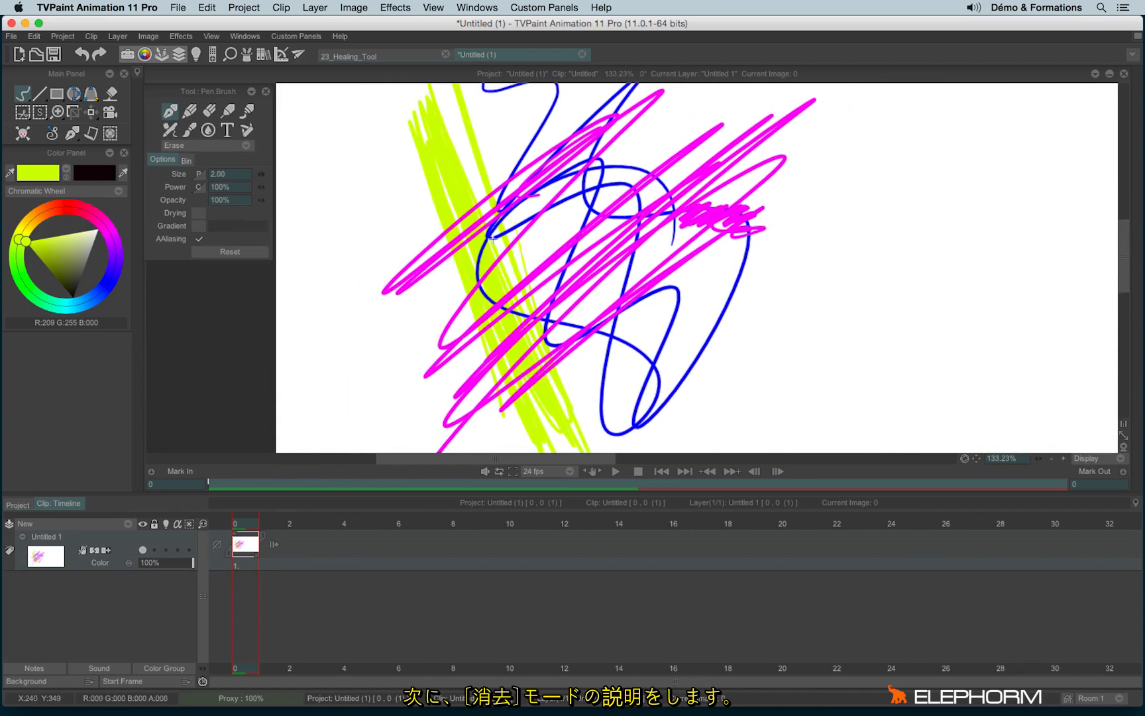
pyautogui.moveTo(435, 212)
pyautogui.mouseDown()
pyautogui.moveTo(471, 179)
pyautogui.moveTo(435, 276)
pyautogui.moveTo(491, 265)
pyautogui.moveTo(524, 345)
pyautogui.moveTo(514, 436)
pyautogui.mouseUp()
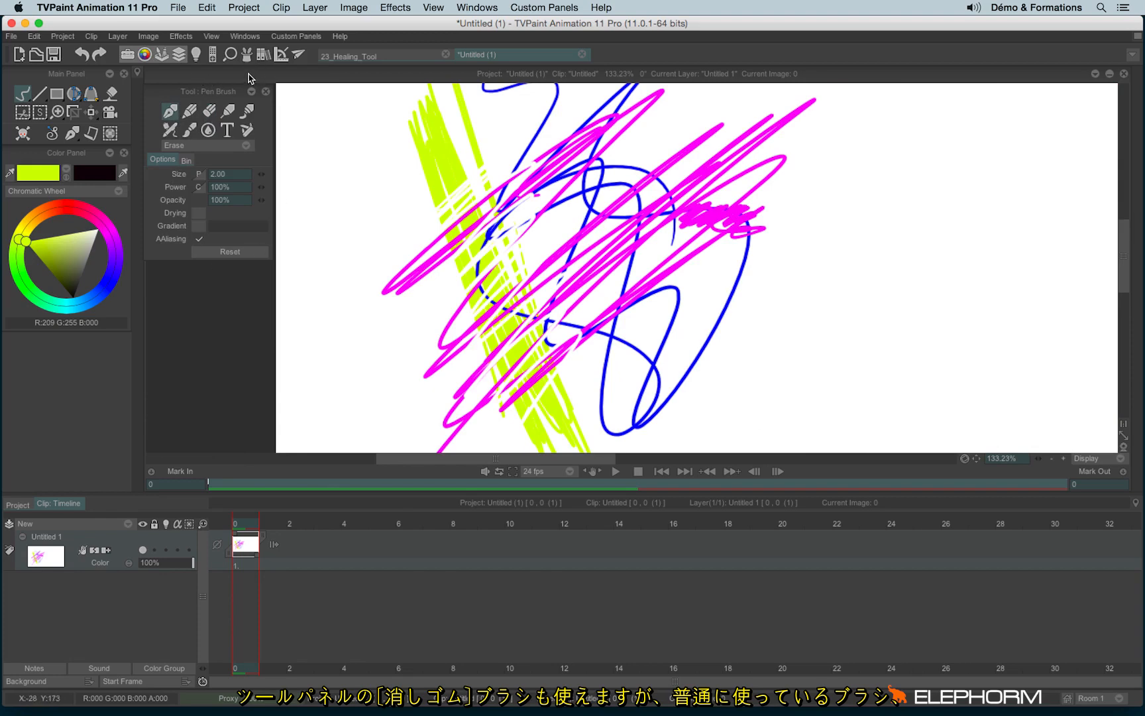
# Look through the Pencil, Pen and Air Brush tools and review the Pen Brush's list of drawing modes.
pyautogui.click(189, 111)
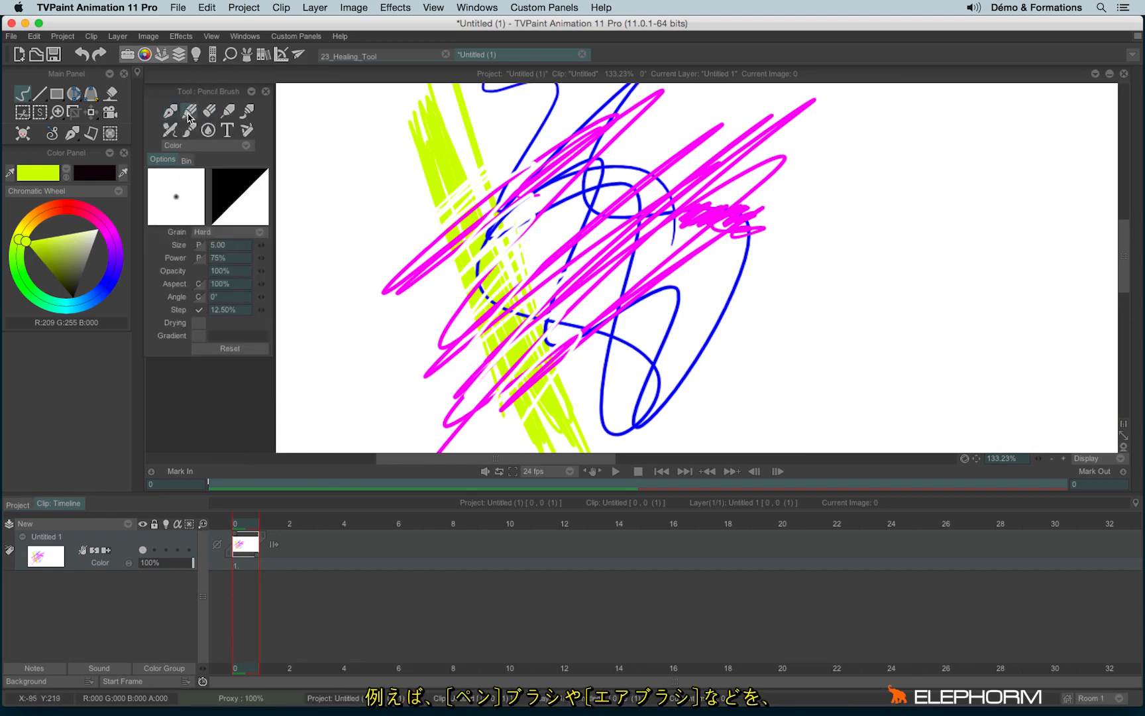
pyautogui.click(169, 114)
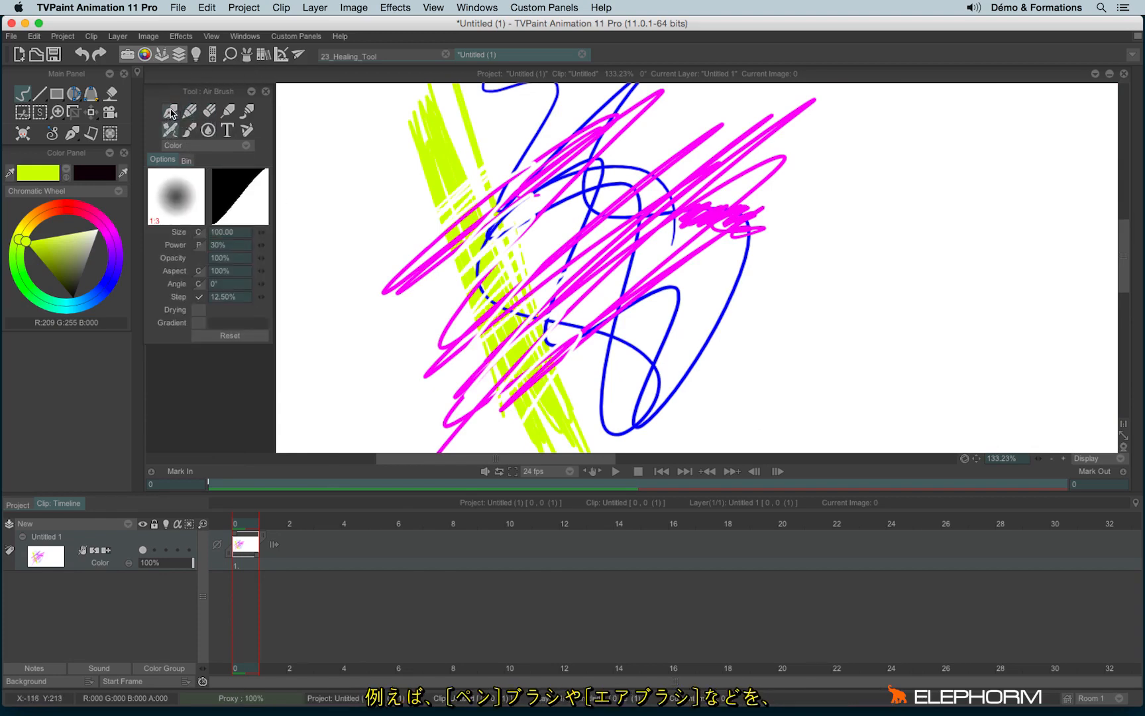
pyautogui.click(169, 129)
pyautogui.click(180, 146)
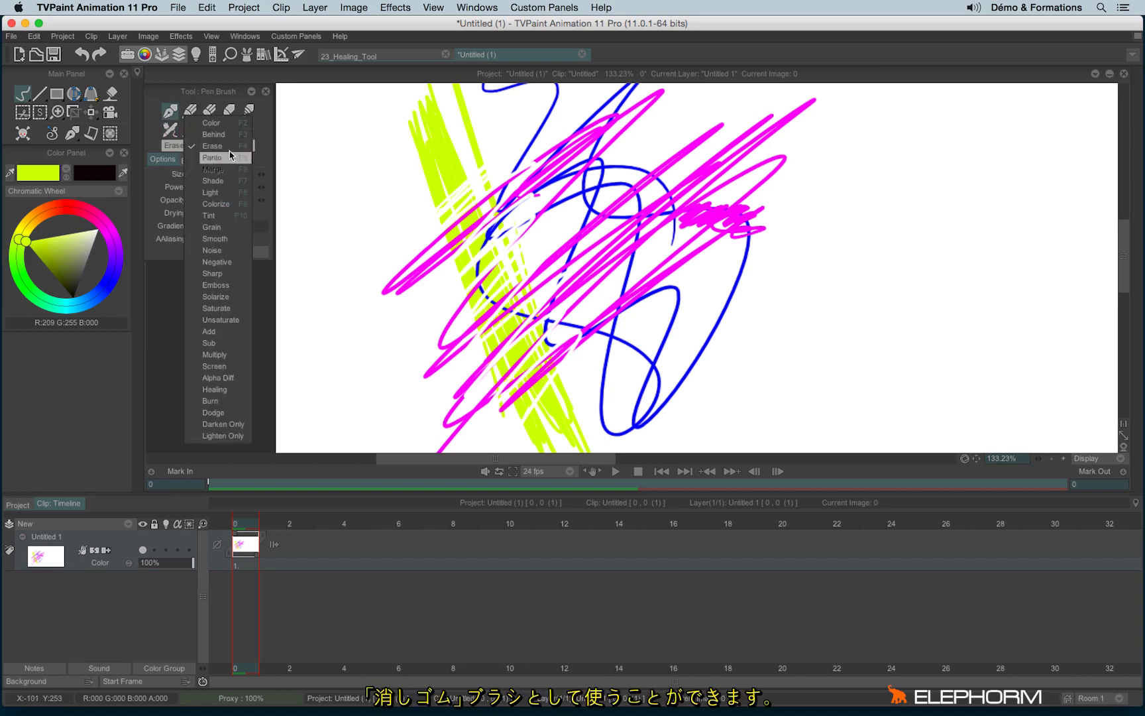
pyautogui.click(230, 152)
# Paint a large soft yellow-green patch on the empty canvas beside the scribbles using the Air Brush in Color mode.
pyautogui.click(170, 130)
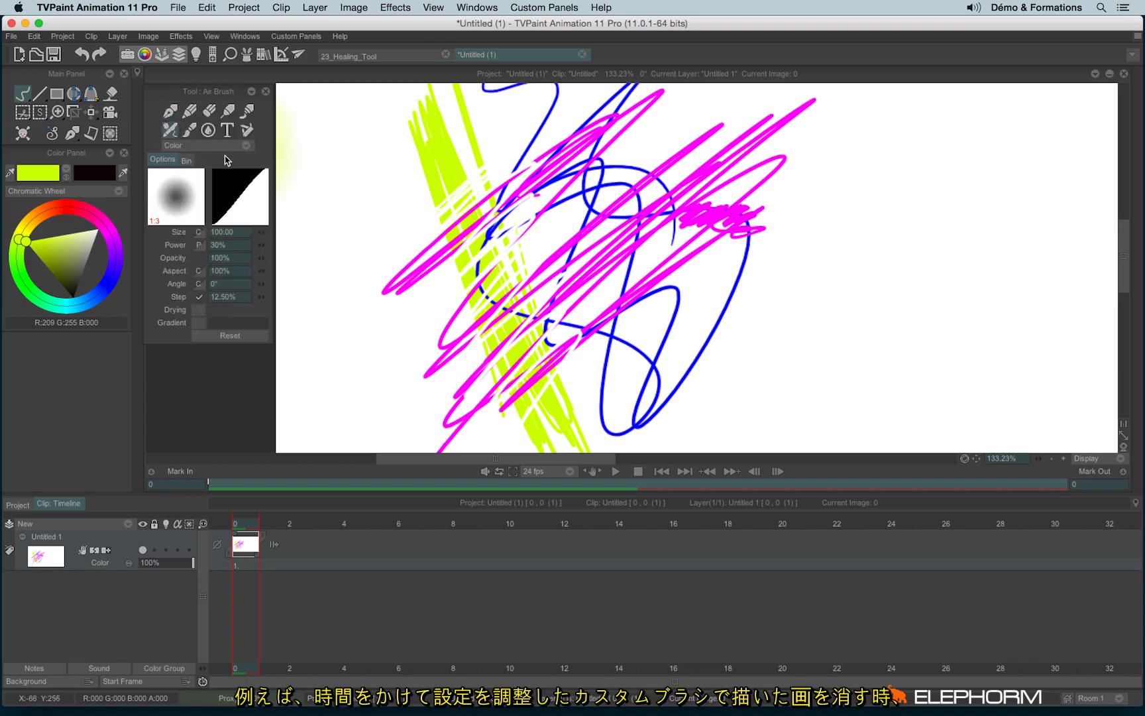
pyautogui.moveTo(865, 233)
pyautogui.mouseDown()
pyautogui.moveTo(652, 197)
pyautogui.moveTo(542, 193)
pyautogui.mouseUp()
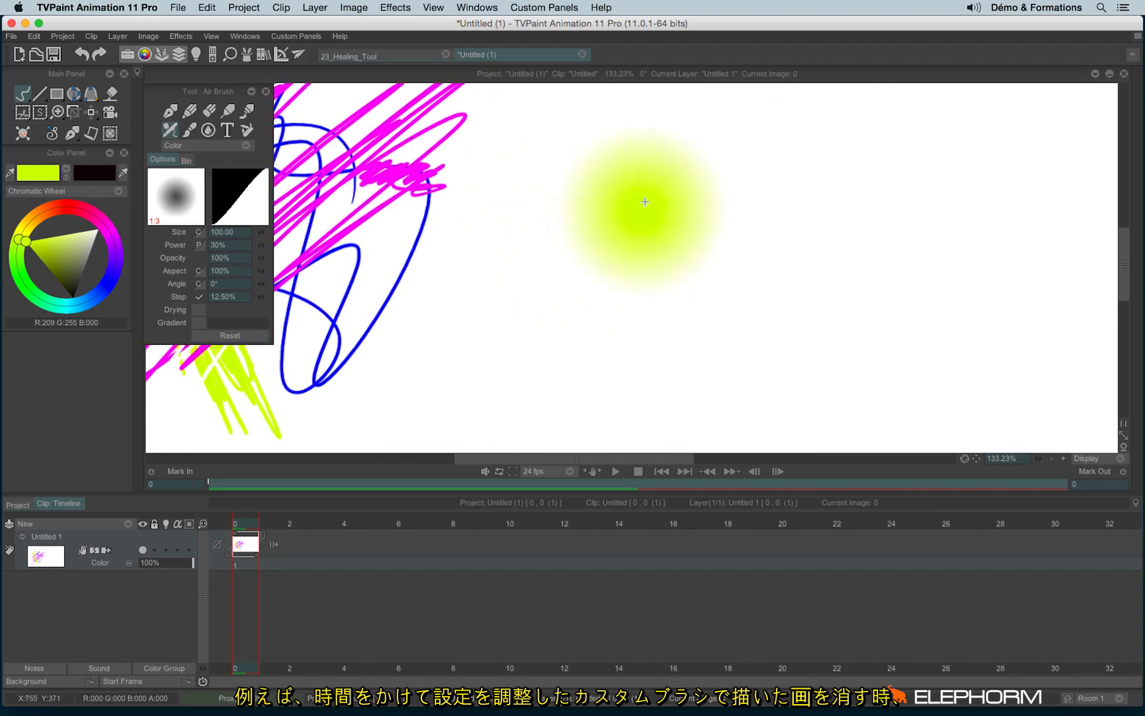
pyautogui.moveTo(623, 281)
pyautogui.mouseDown()
pyautogui.moveTo(644, 197)
pyautogui.moveTo(822, 254)
pyautogui.moveTo(659, 221)
pyautogui.moveTo(795, 173)
pyautogui.mouseUp()
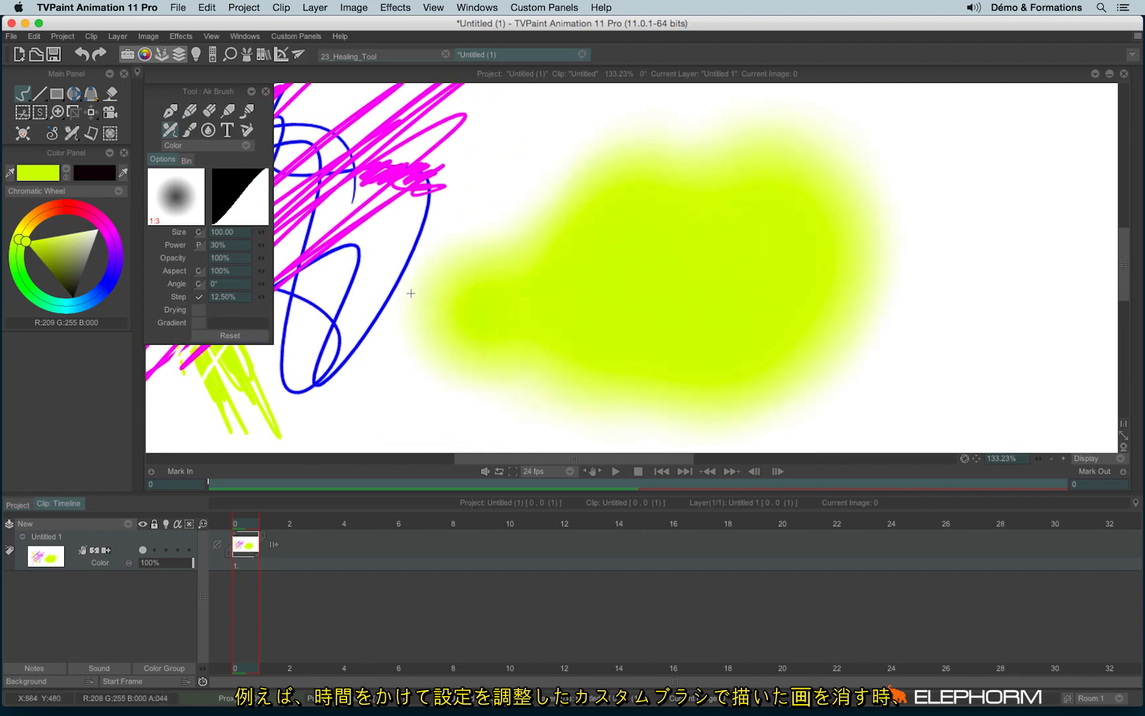
pyautogui.scroll(-3, 561, 216)
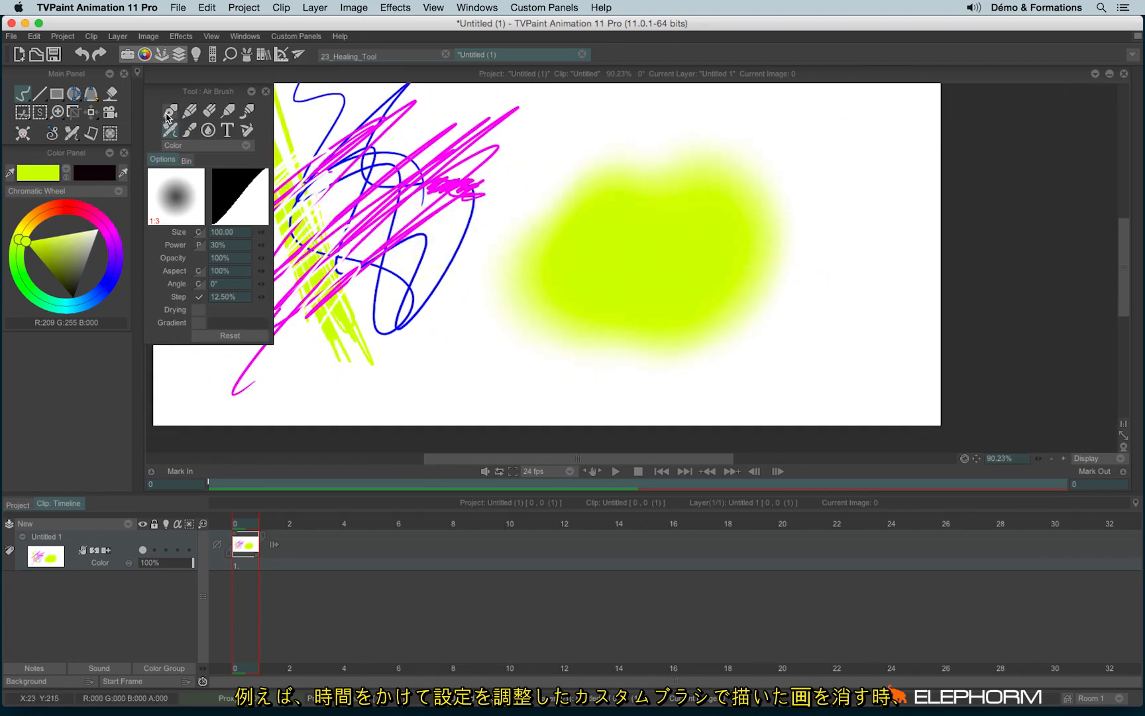
# Try erasing sharp strokes through the airbrushed patch with the Pen Brush in Erase mode, and undo them.
pyautogui.click(174, 130)
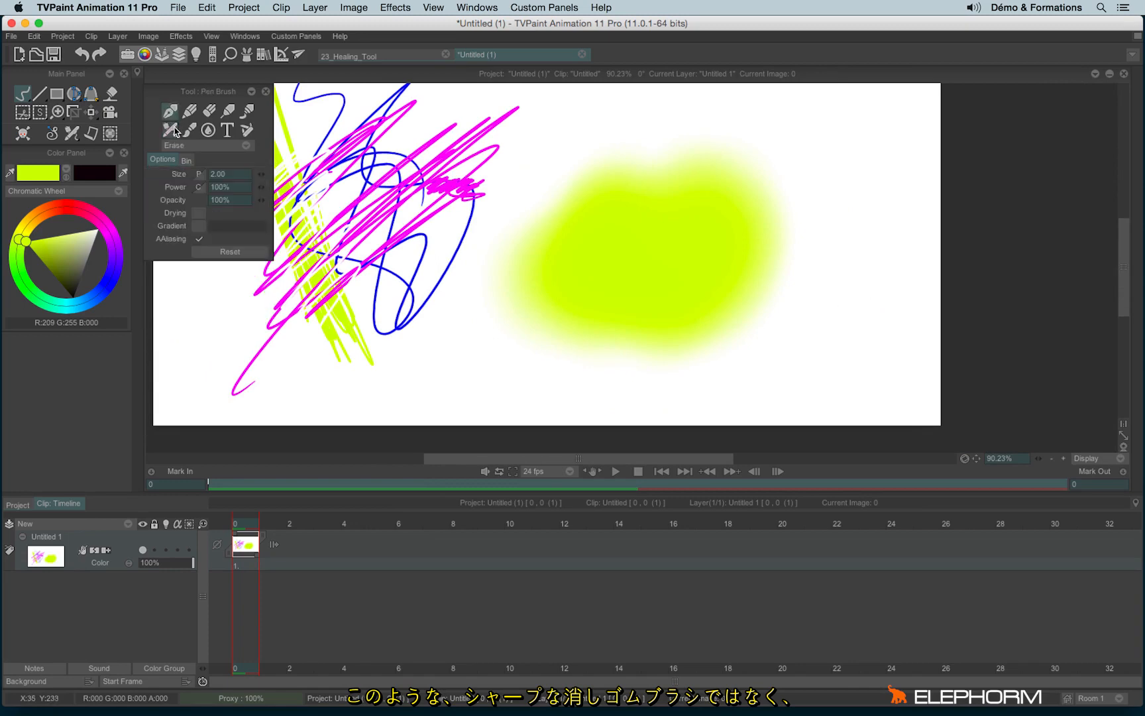
pyautogui.moveTo(556, 335)
pyautogui.mouseDown()
pyautogui.moveTo(550, 322)
pyautogui.moveTo(650, 349)
pyautogui.mouseUp()
pyautogui.scroll(8, 620, 303)
pyautogui.scroll(-8, 409, 378)
pyautogui.scroll(3, 457, 324)
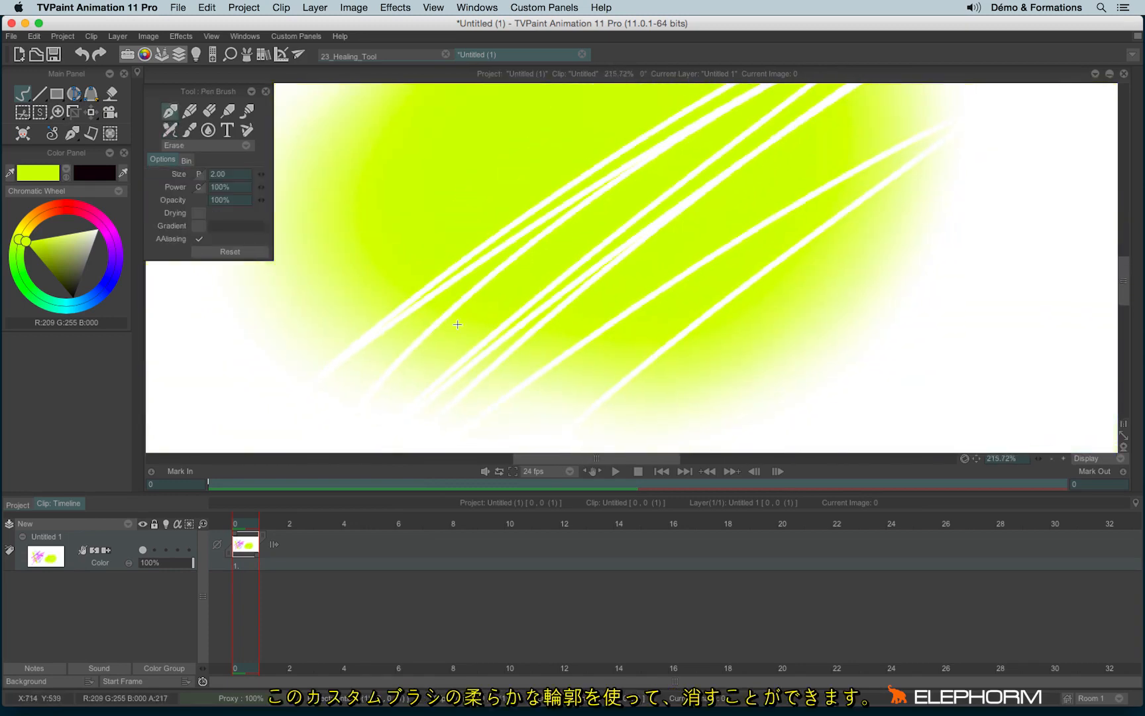
pyautogui.hotkey('ctrl', 'z')
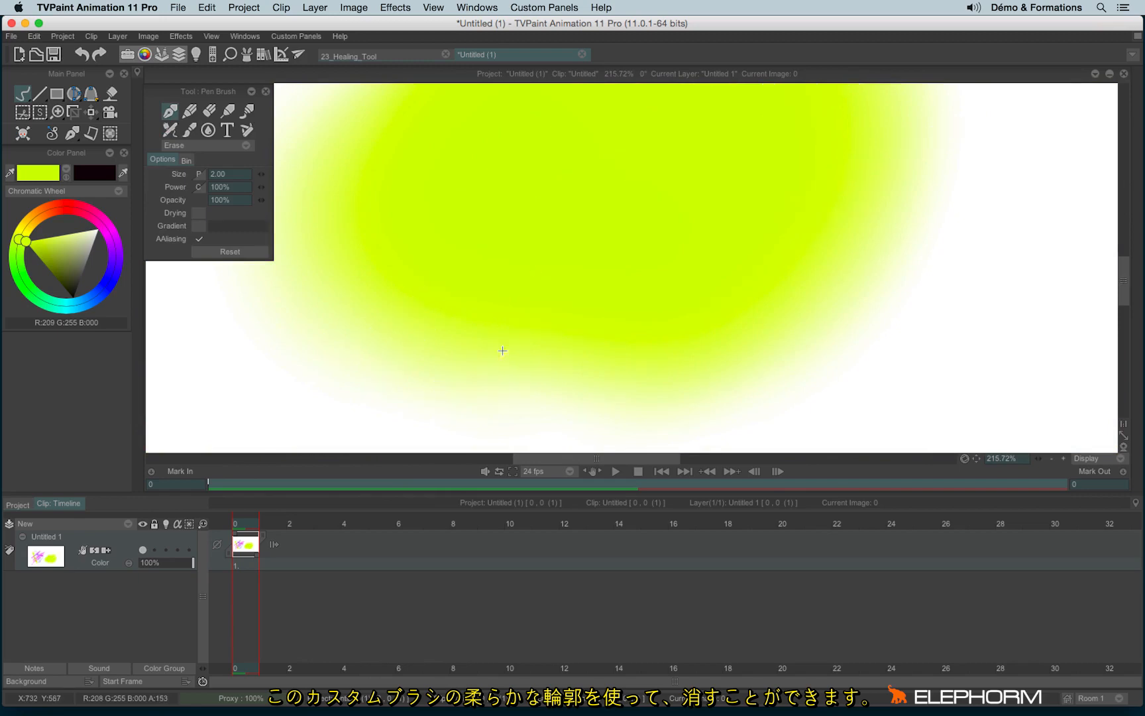
# Set the Air Brush to Erase mode and softly erase the lower middle of the yellow-green patch.
pyautogui.click(169, 129)
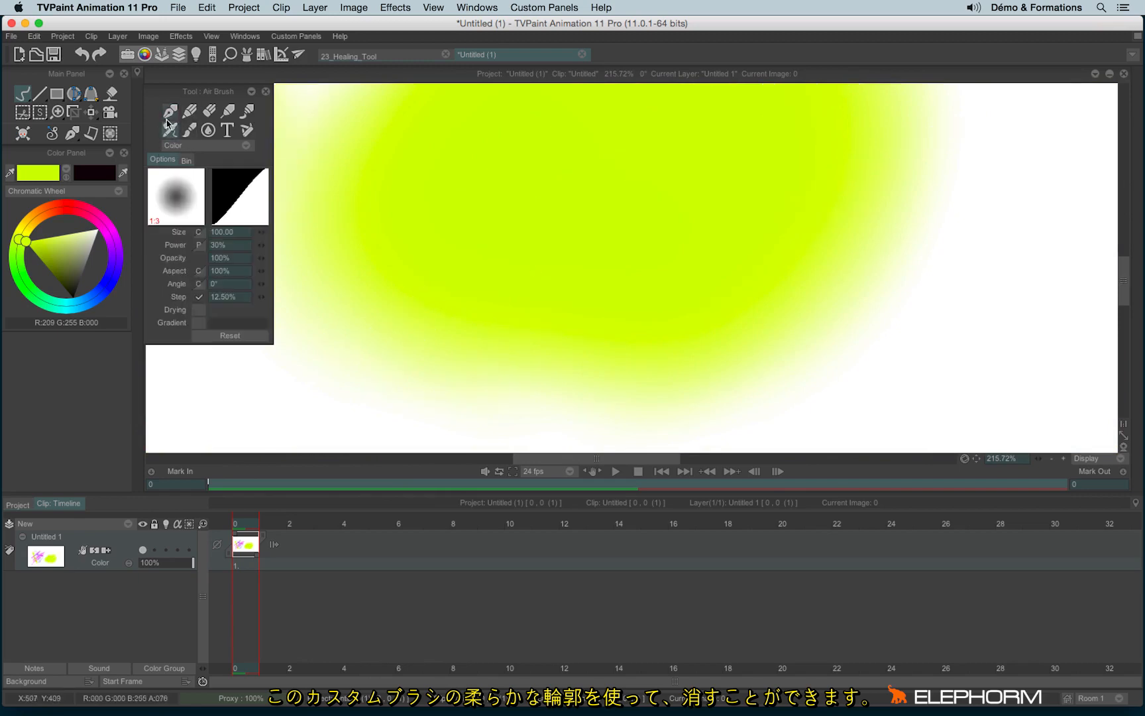
pyautogui.click(186, 147)
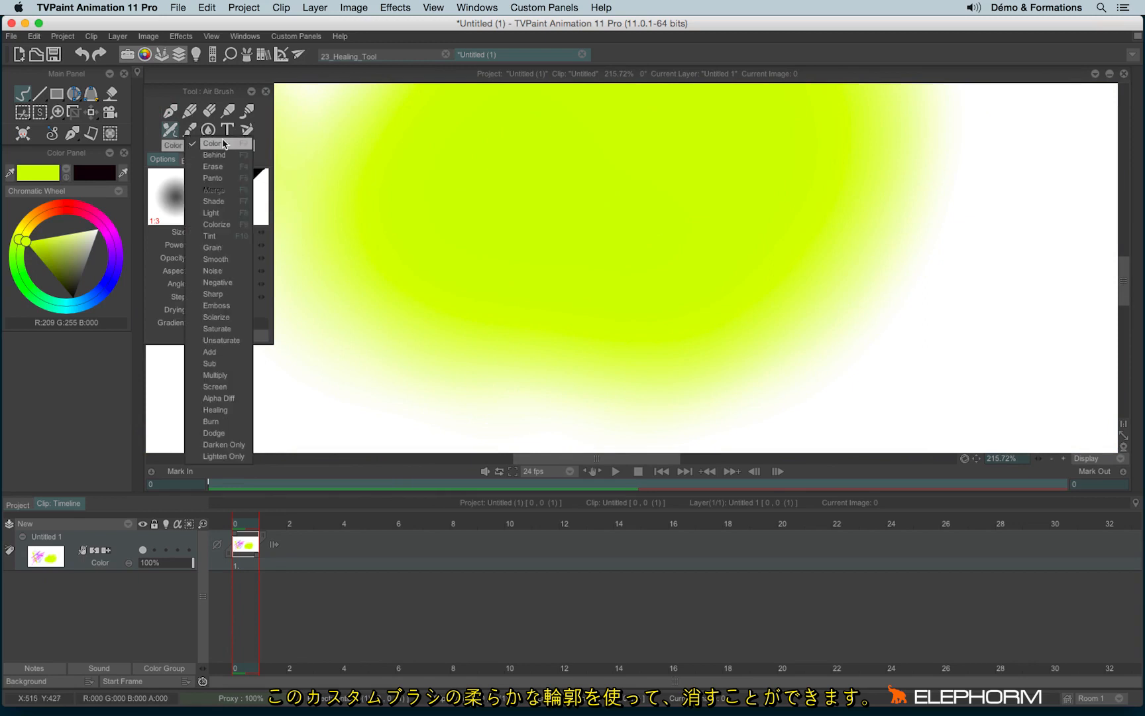
pyautogui.click(240, 172)
pyautogui.moveTo(285, 318)
pyautogui.mouseDown()
pyautogui.moveTo(373, 361)
pyautogui.moveTo(480, 373)
pyautogui.moveTo(543, 289)
pyautogui.moveTo(549, 199)
pyautogui.moveTo(529, 317)
pyautogui.mouseUp()
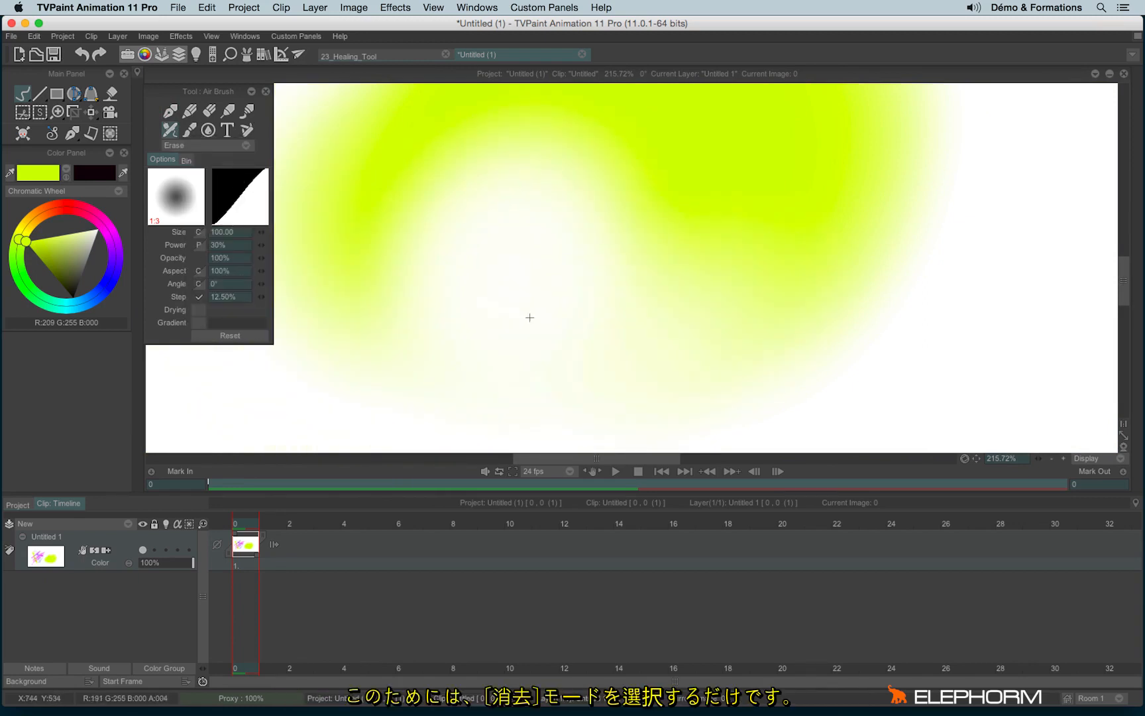
pyautogui.moveTo(611, 274)
pyautogui.mouseDown()
pyautogui.moveTo(636, 281)
pyautogui.moveTo(636, 260)
pyautogui.moveTo(522, 291)
pyautogui.moveTo(468, 289)
pyautogui.mouseUp()
# Examine the Pen Brush's drawing modes and their assigned shortcuts, and locate the command for defining shortcuts.
pyautogui.click(171, 111)
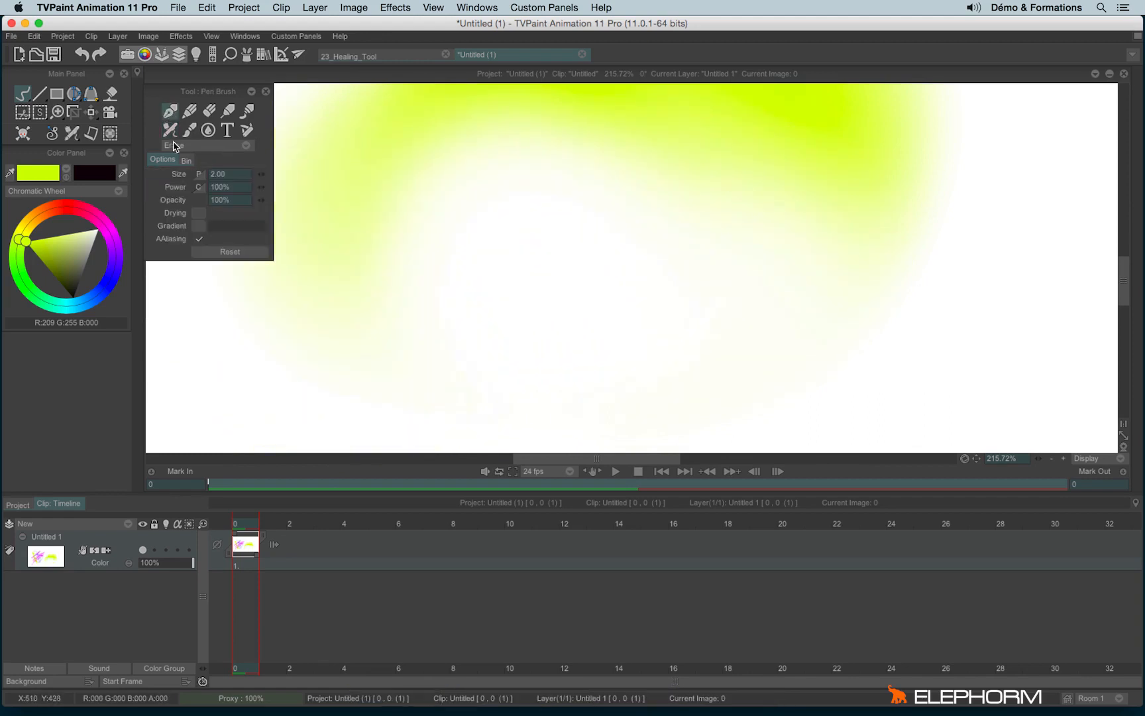
pyautogui.click(171, 130)
pyautogui.click(183, 146)
pyautogui.click(192, 124)
pyautogui.click(174, 112)
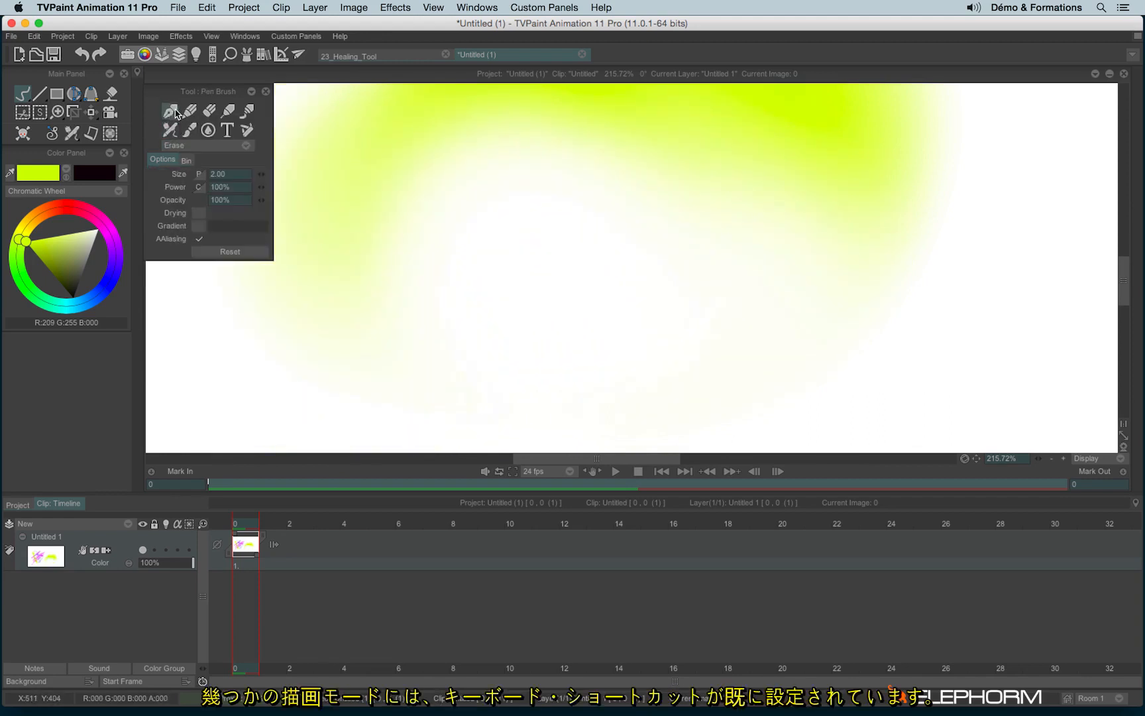
pyautogui.click(199, 146)
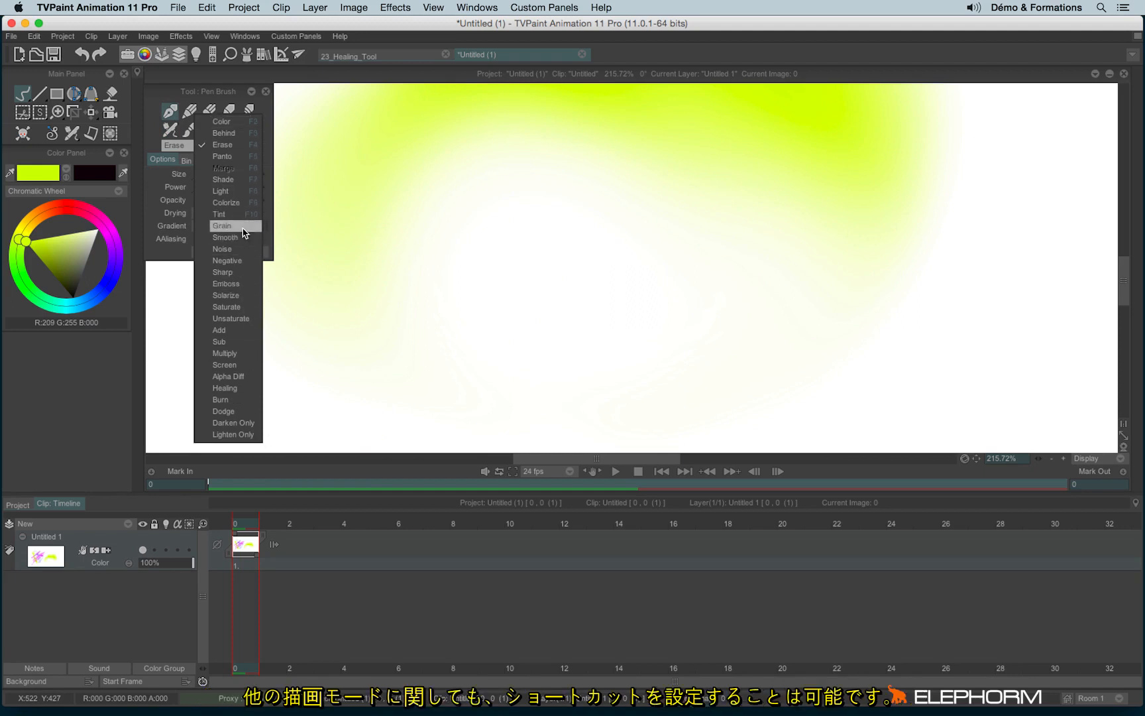
pyautogui.click(171, 205)
pyautogui.click(33, 37)
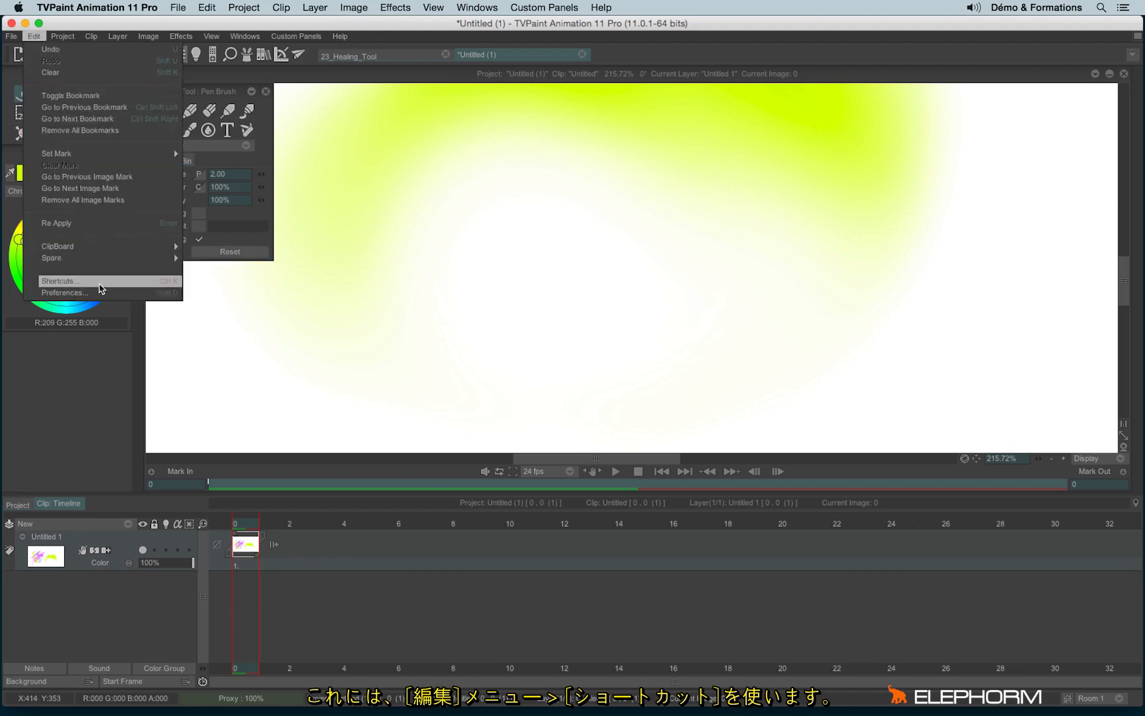
pyautogui.click(290, 364)
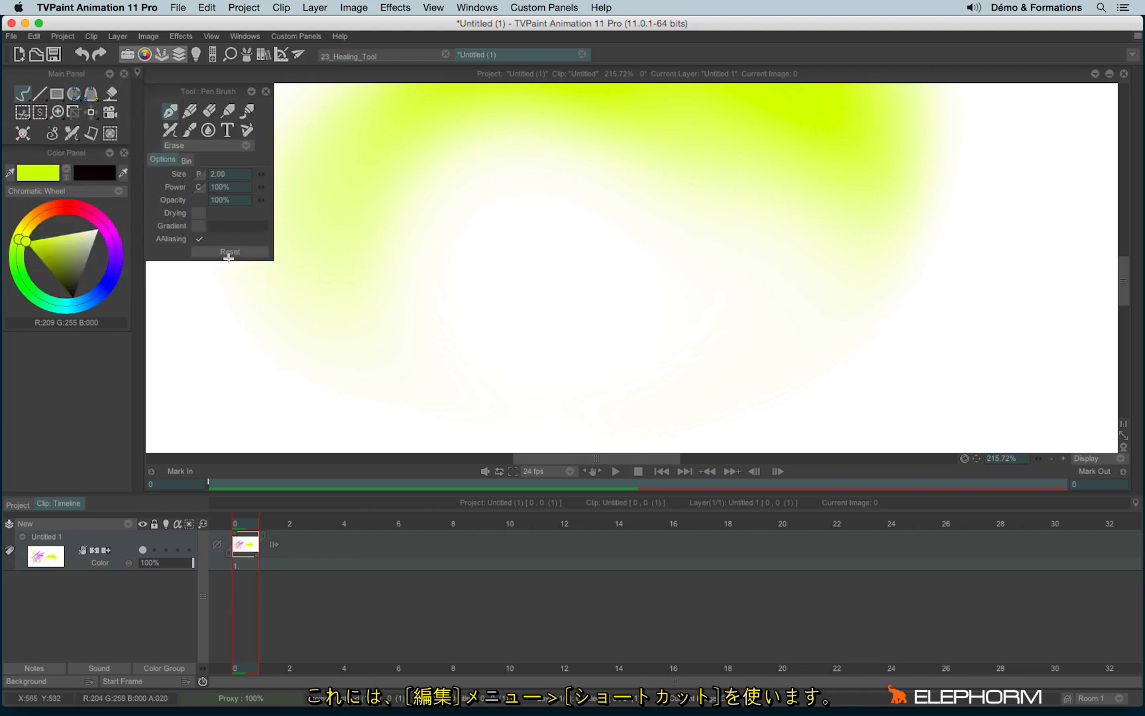
# Switch the Pen Brush to Color mode and on to Panto mode.
pyautogui.click(188, 147)
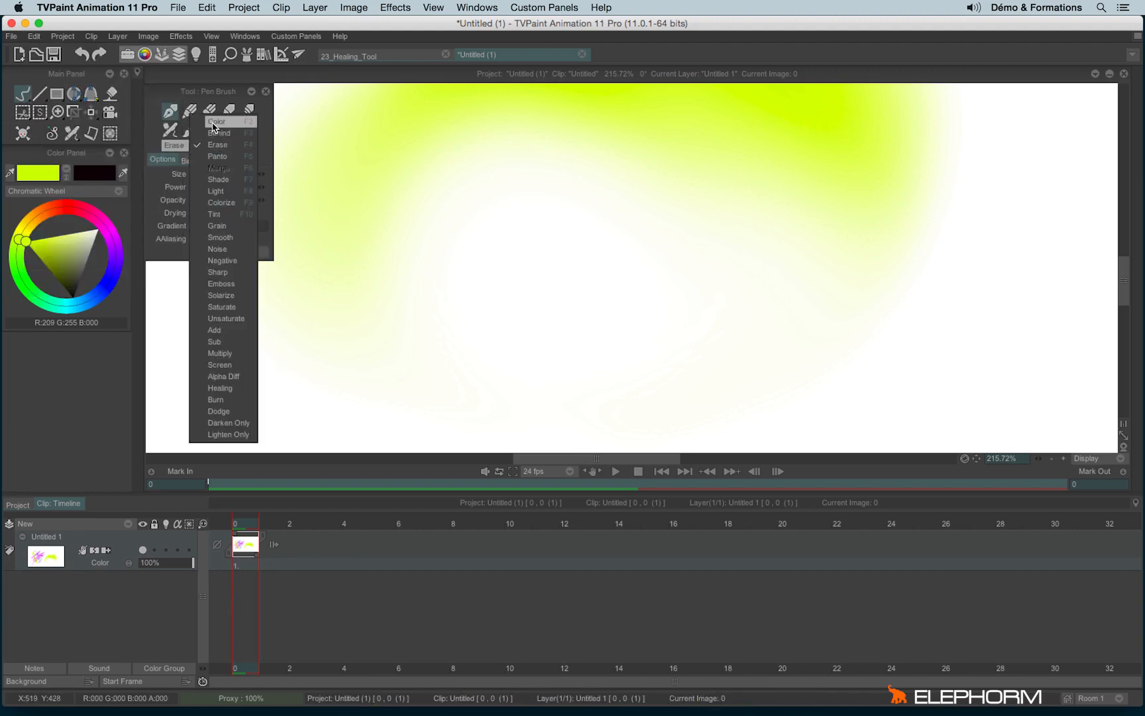
pyautogui.click(214, 128)
pyautogui.click(214, 147)
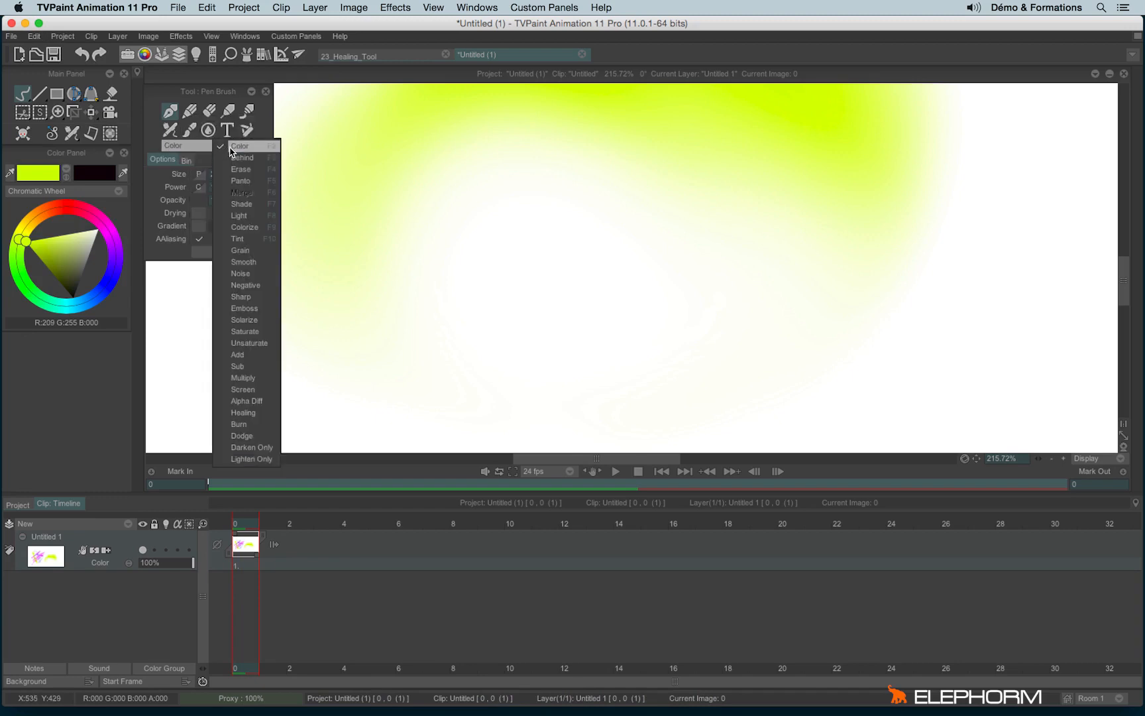
pyautogui.click(261, 181)
# Erase most of the airbrushed patch with filled rectangles and clear the rest of the image.
pyautogui.scroll(-8, 370, 311)
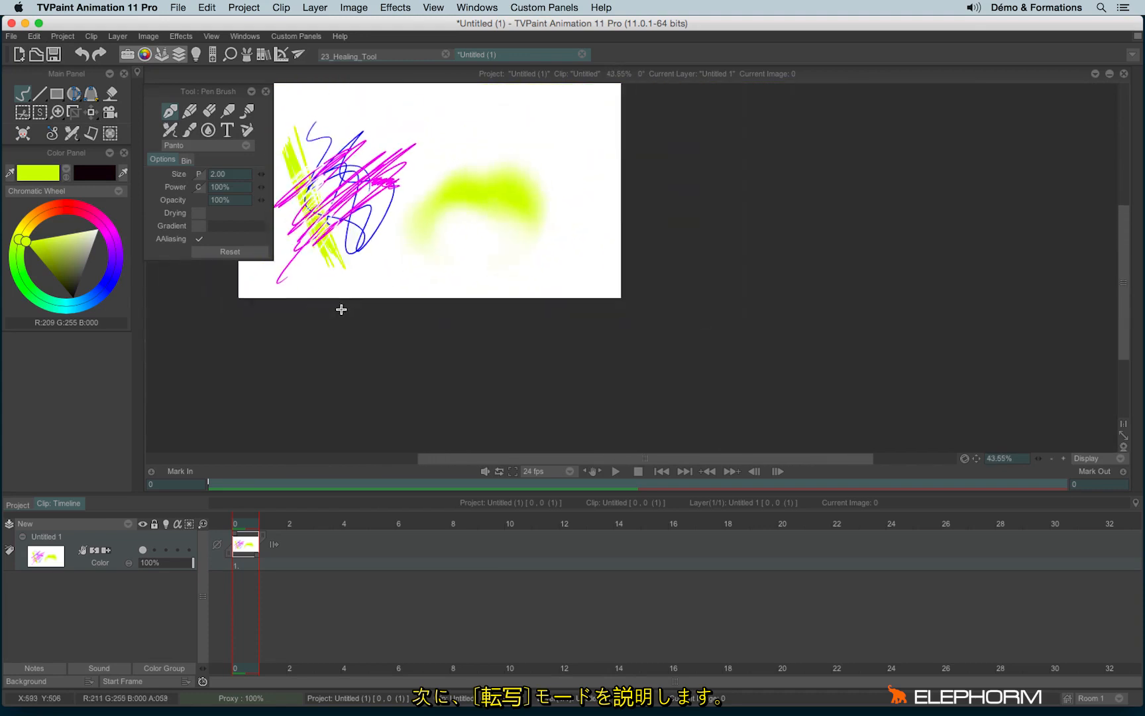
pyautogui.scroll(2, 439, 298)
pyautogui.click(56, 94)
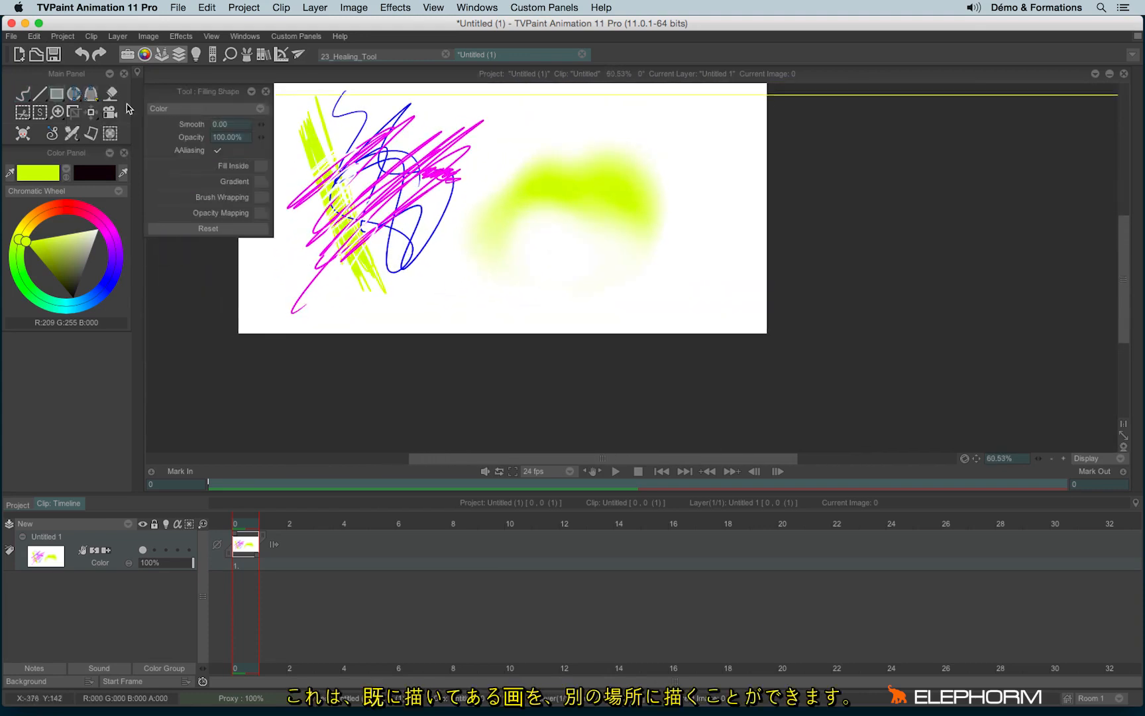
pyautogui.moveTo(487, 147); pyautogui.dragTo(693, 258)
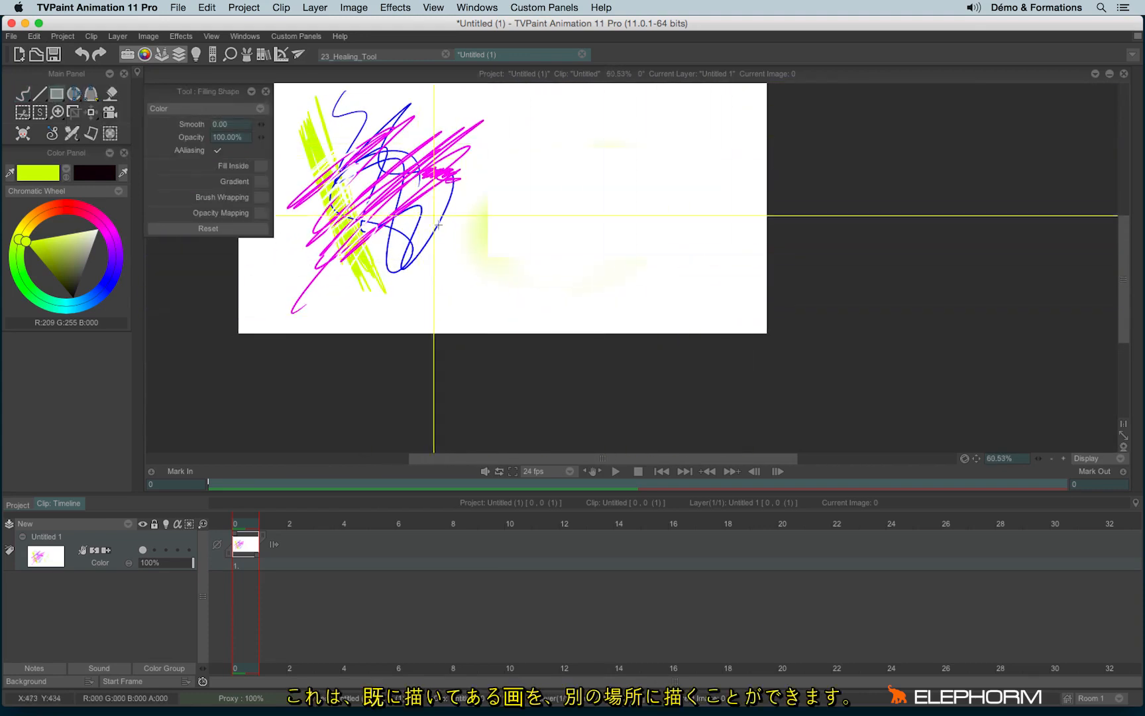
pyautogui.moveTo(464, 210)
pyautogui.mouseDown()
pyautogui.moveTo(541, 201)
pyautogui.moveTo(609, 282)
pyautogui.mouseUp()
pyautogui.scroll(-2, 442, 225)
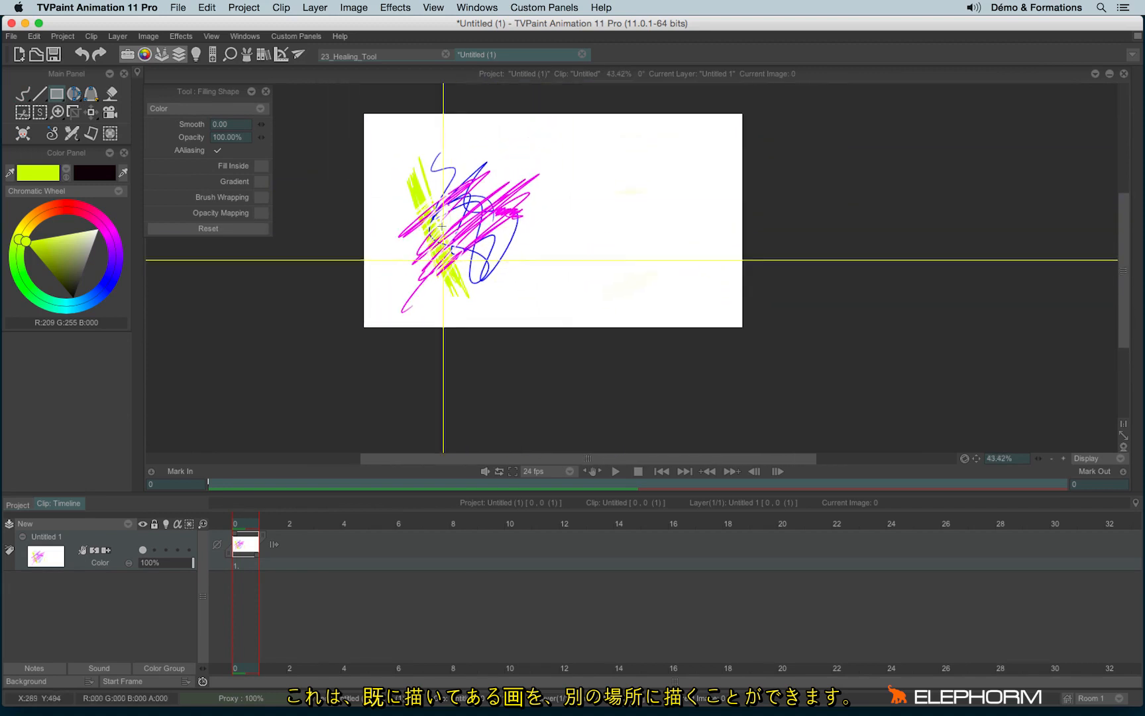
pyautogui.press('BackSpace')
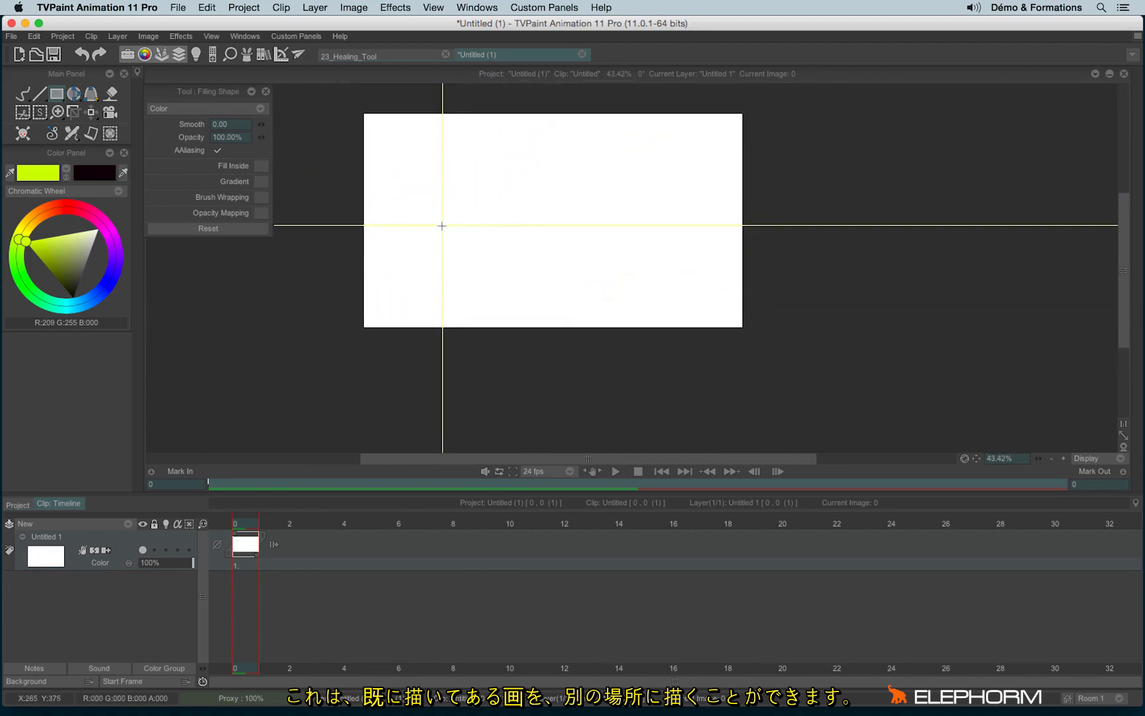
# Return to the Pen Brush and set its drawing mode to Color.
pyautogui.click(22, 94)
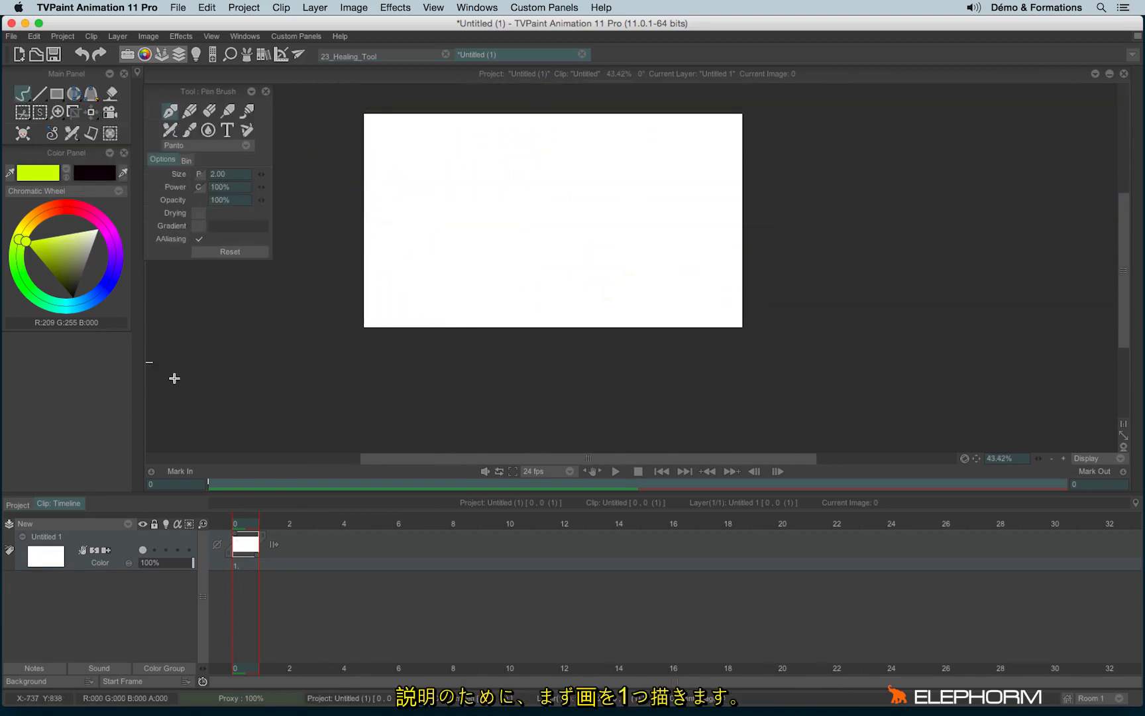
pyautogui.click(211, 146)
pyautogui.click(252, 110)
pyautogui.scroll(1, 462, 245)
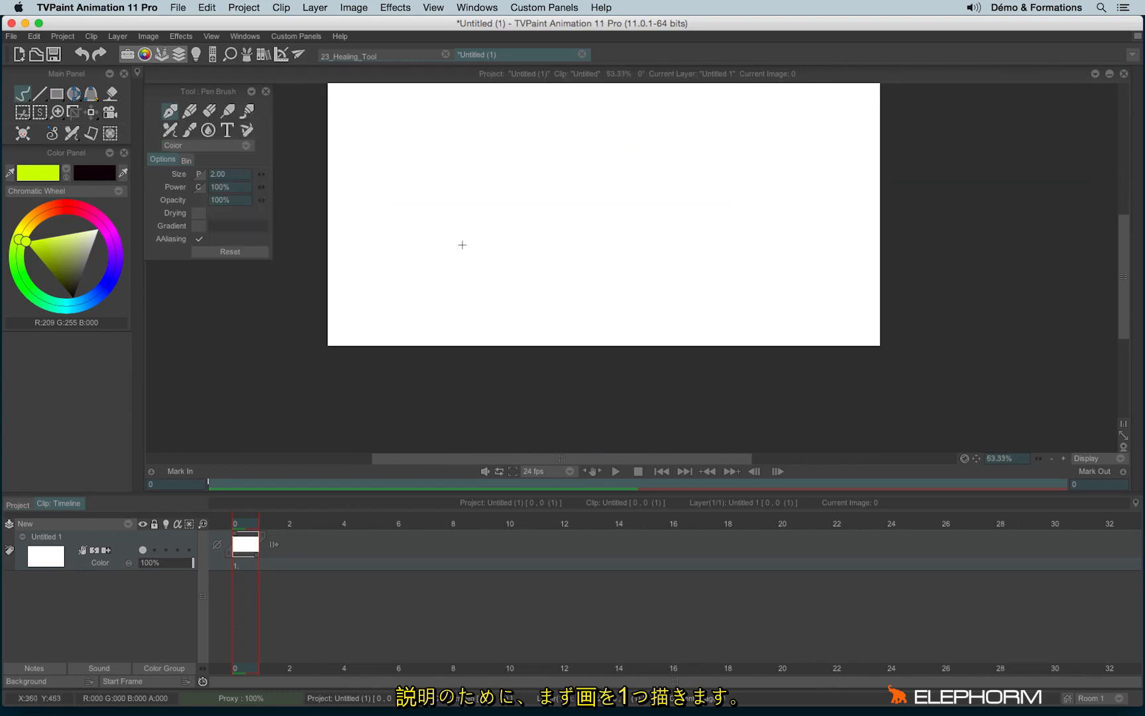
# Draw a filled red (R:196 G:035 B:067) rectangle at the canvas's lower left with a smaller blue (R:035 G:053 B:196) rectangle inside it.
pyautogui.click(75, 211)
pyautogui.click(66, 237)
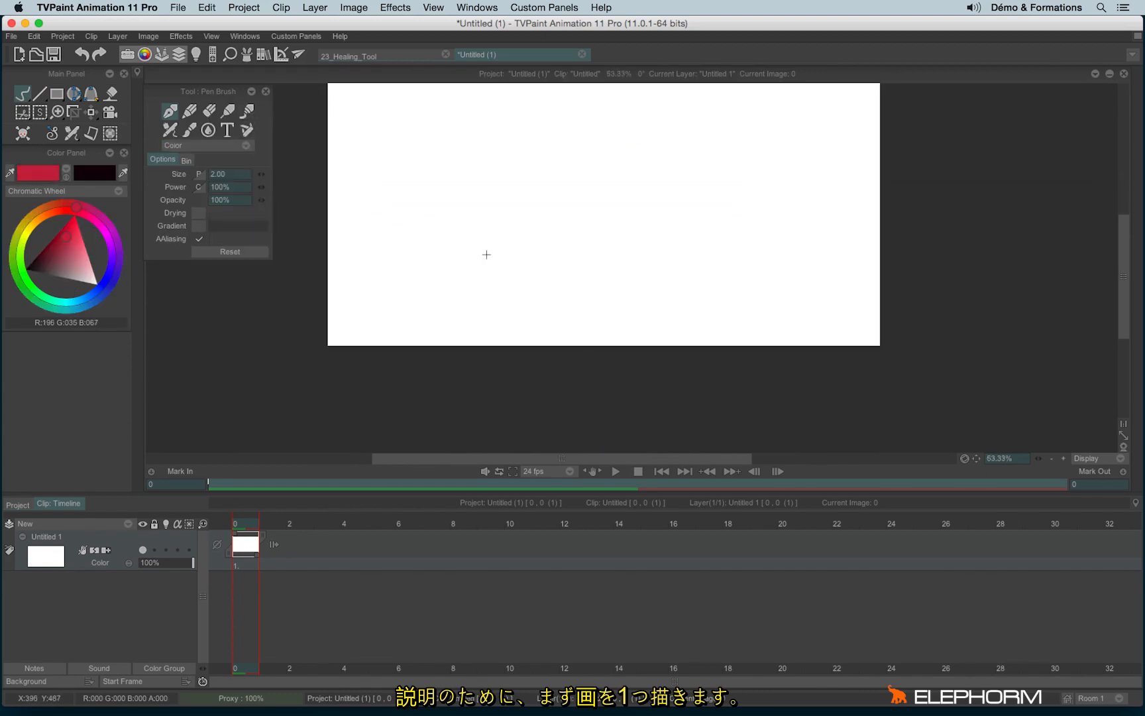
pyautogui.click(57, 93)
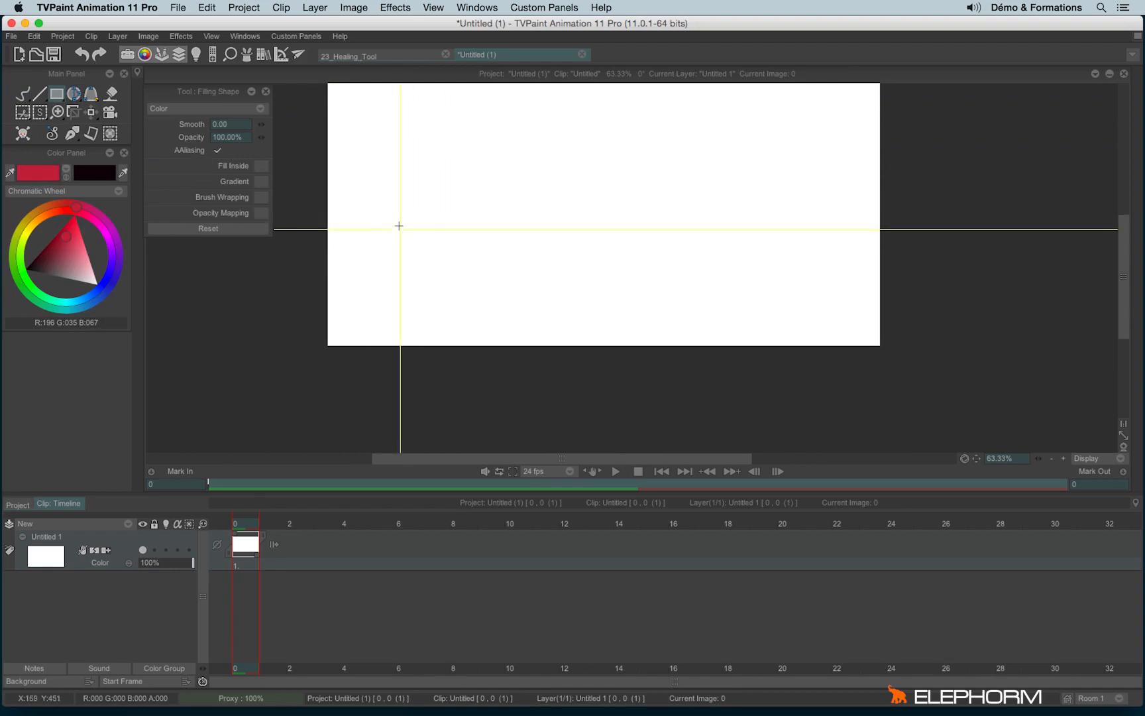
pyautogui.moveTo(371, 209); pyautogui.dragTo(551, 312)
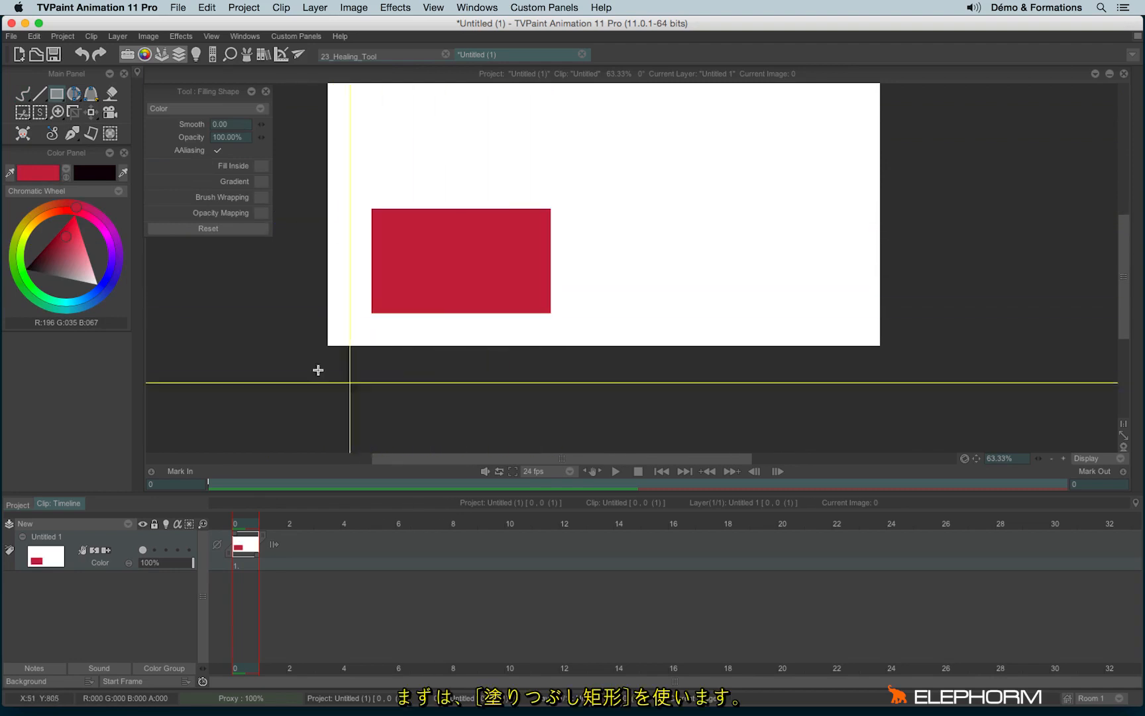
pyautogui.click(110, 285)
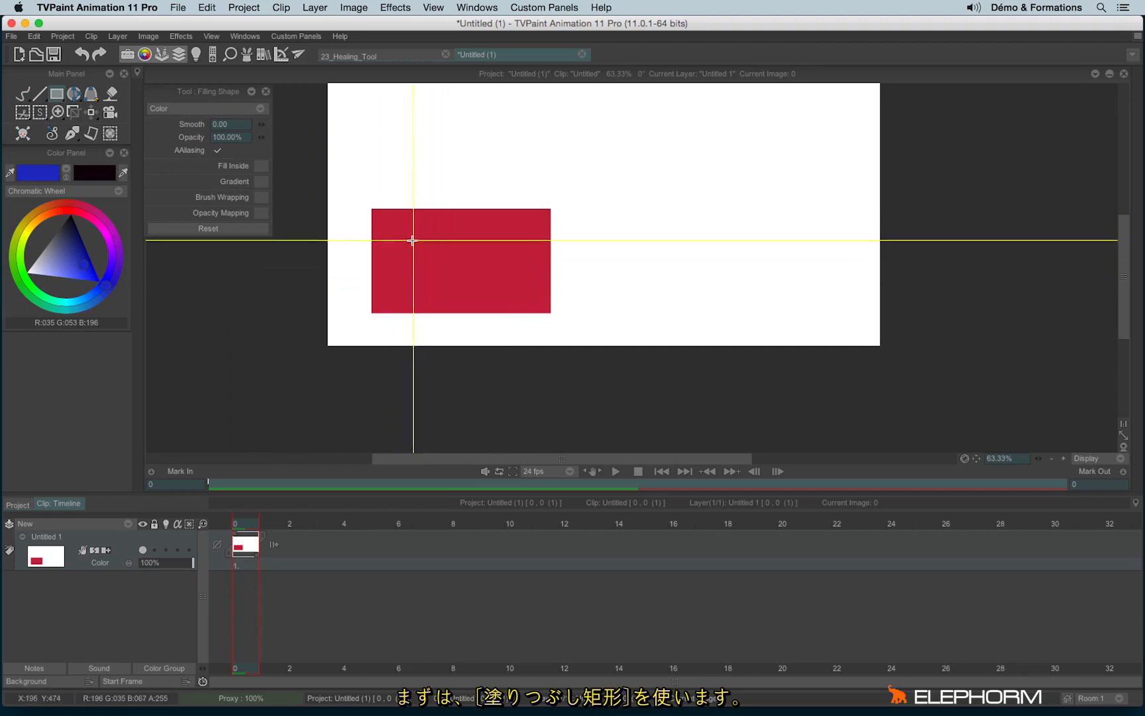
pyautogui.moveTo(412, 239); pyautogui.dragTo(508, 285)
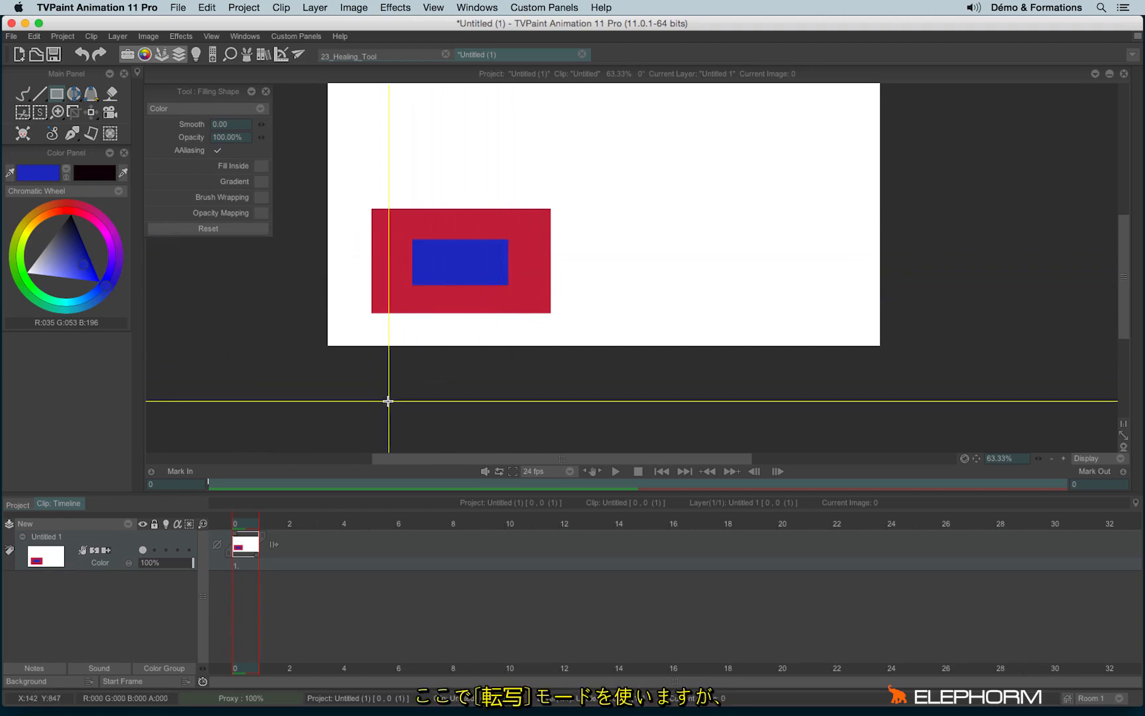
# Return to freehand strokes with the Pen Brush and set its drawing mode to Panto.
pyautogui.click(29, 97)
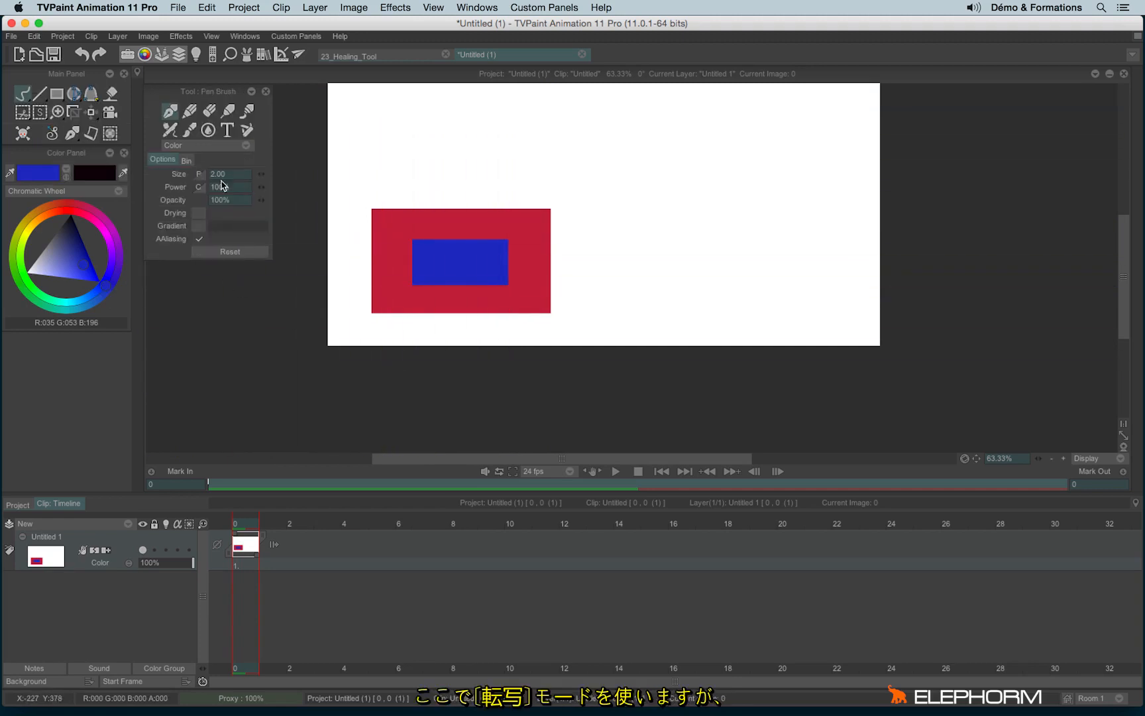
pyautogui.click(197, 147)
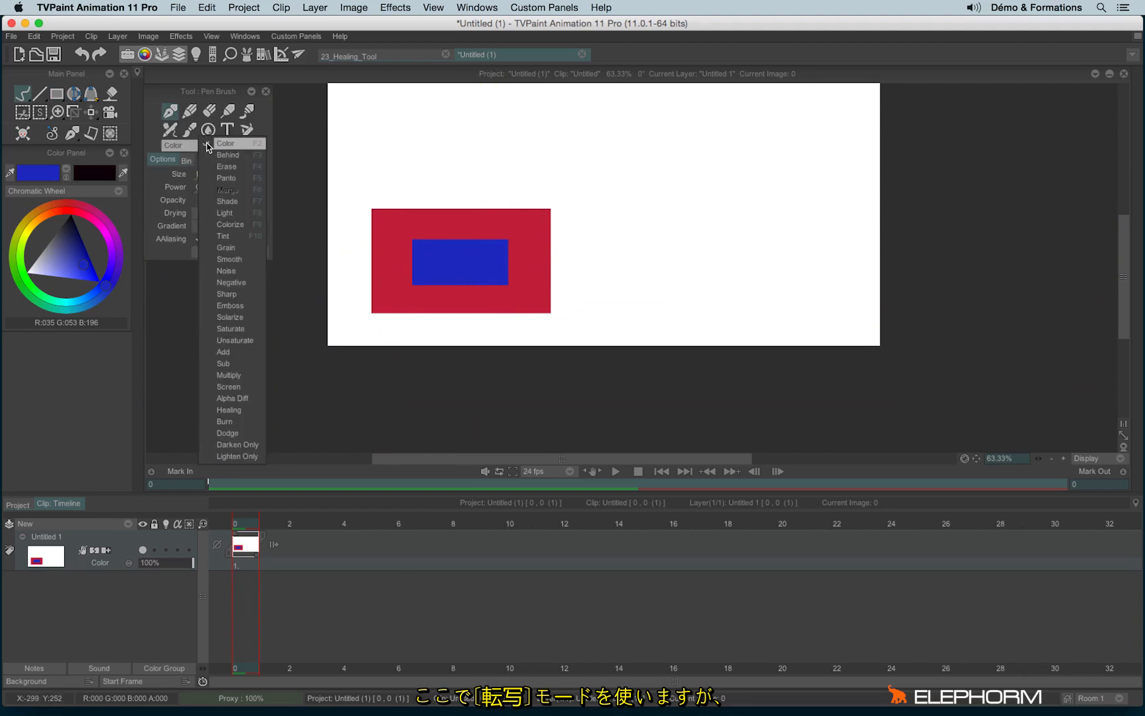
pyautogui.click(251, 179)
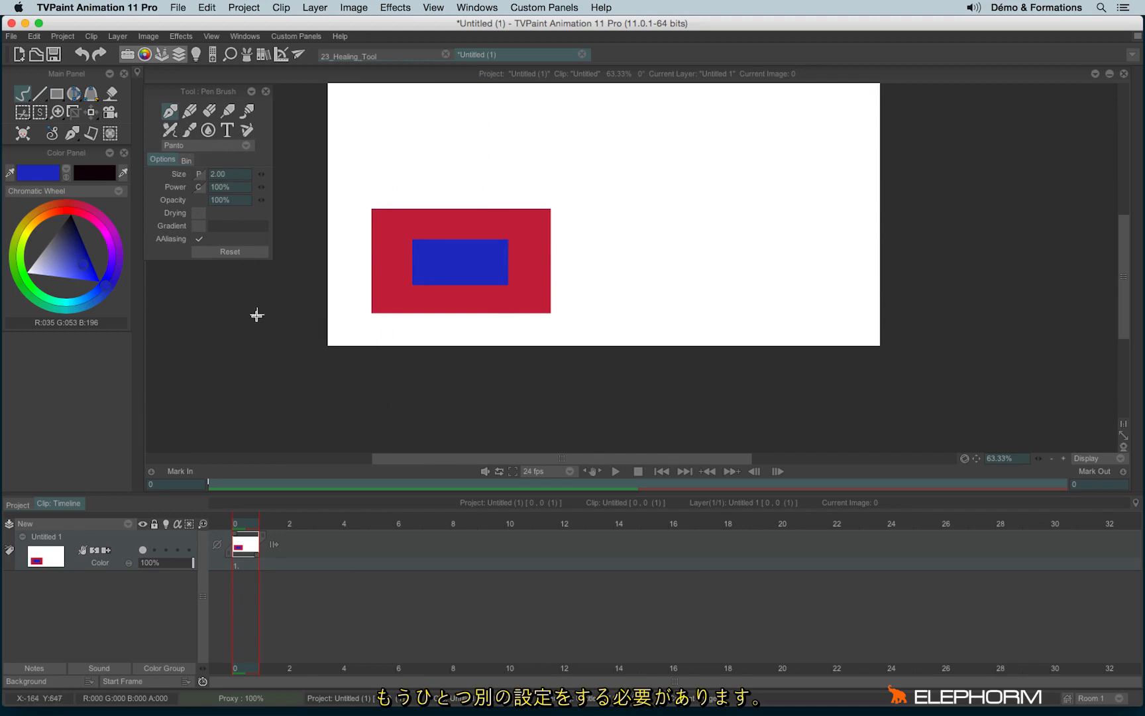
# Show the Shape Settings for freehand strokes and place them directly below the Pen Brush options.
pyautogui.rightClick(21, 96)
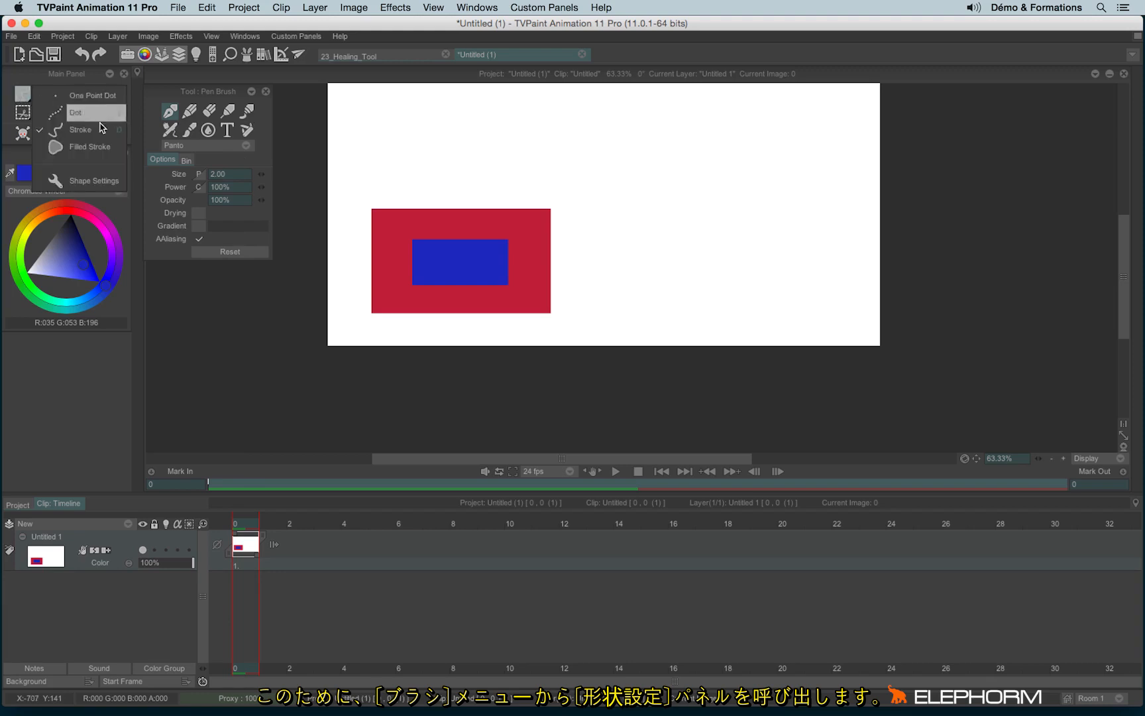
pyautogui.click(118, 187)
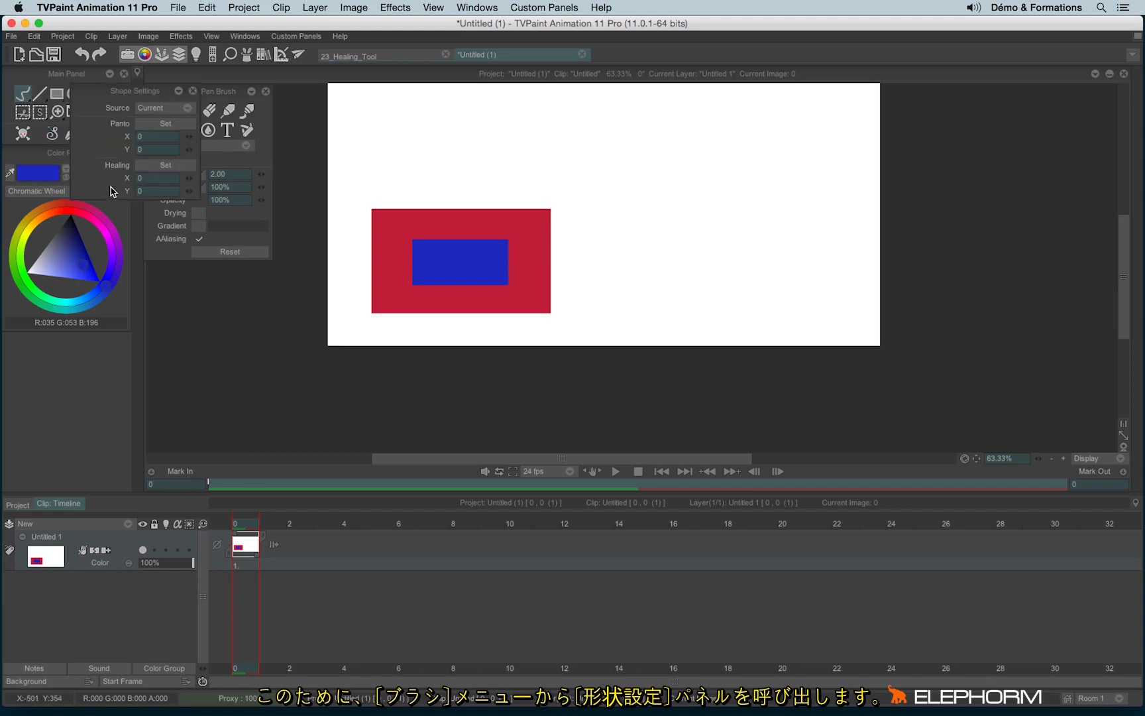
pyautogui.moveTo(123, 90)
pyautogui.mouseDown()
pyautogui.moveTo(59, 206)
pyautogui.moveTo(205, 222)
pyautogui.moveTo(184, 273)
pyautogui.mouseUp()
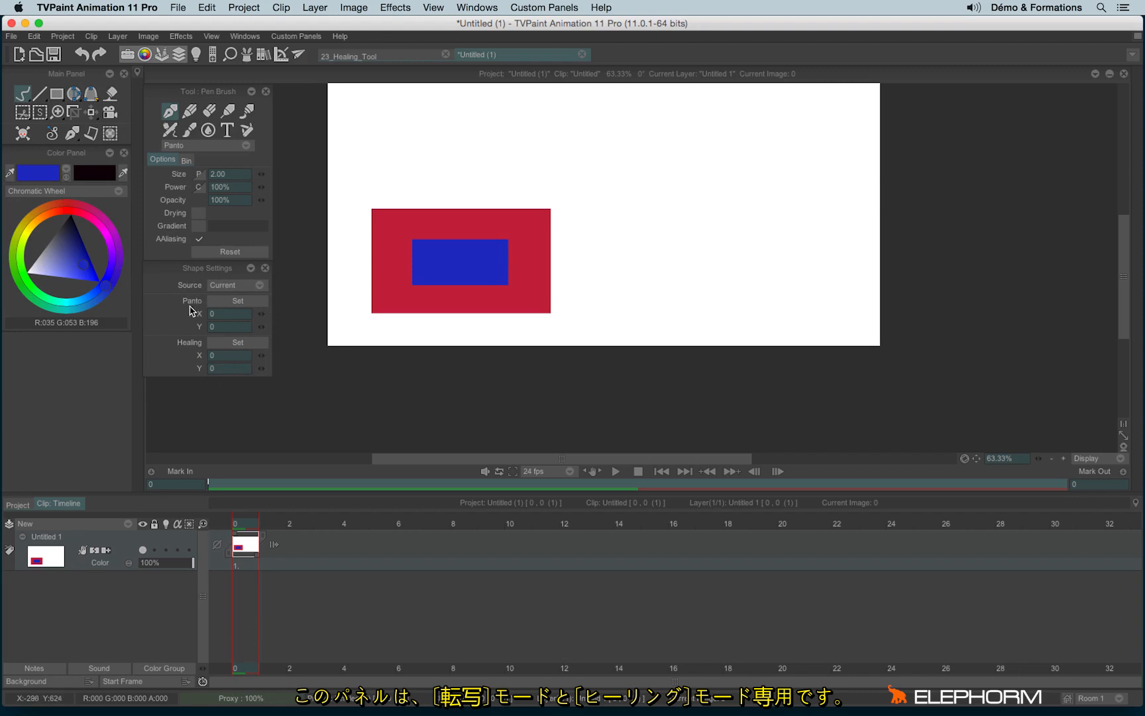
# Set the Panto offset to X 380, Y -234 from the blue rectangle and scribble a copy of both rectangles above and right of the originals.
pyautogui.click(238, 302)
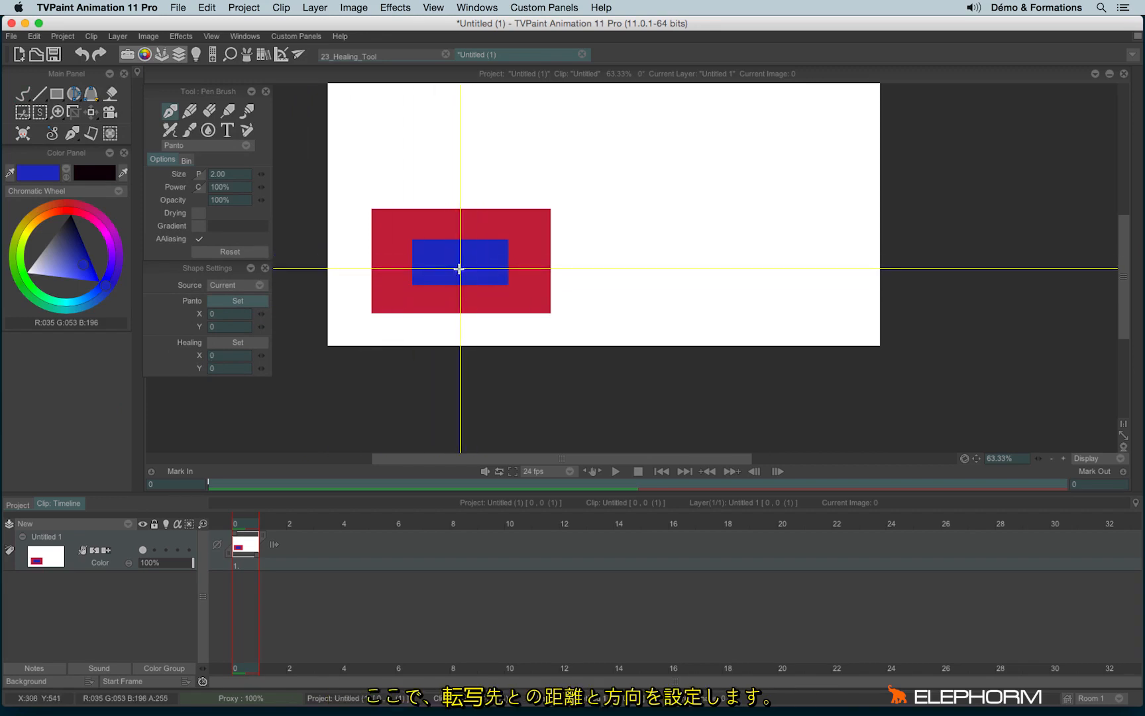
pyautogui.moveTo(453, 267); pyautogui.dragTo(613, 167)
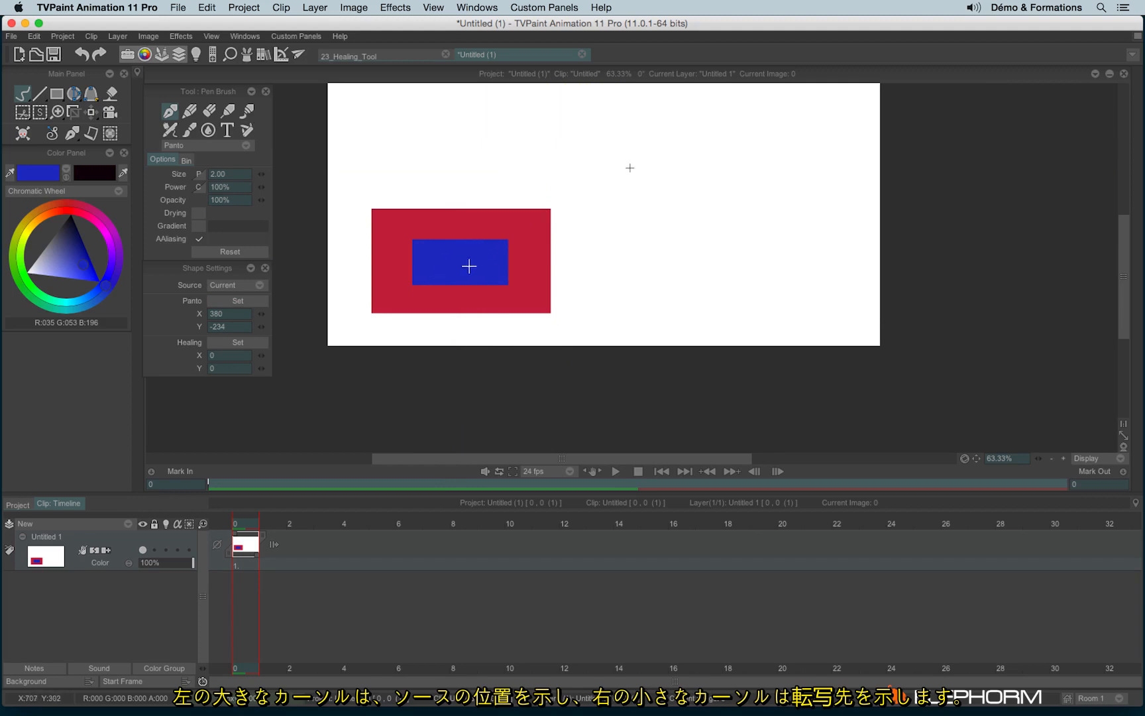
pyautogui.moveTo(470, 233)
pyautogui.mouseDown()
pyautogui.moveTo(462, 243)
pyautogui.moveTo(509, 212)
pyautogui.moveTo(457, 263)
pyautogui.moveTo(526, 209)
pyautogui.moveTo(427, 263)
pyautogui.moveTo(476, 210)
pyautogui.moveTo(385, 283)
pyautogui.moveTo(500, 224)
pyautogui.moveTo(435, 298)
pyautogui.moveTo(542, 240)
pyautogui.moveTo(457, 332)
pyautogui.moveTo(512, 248)
pyautogui.moveTo(447, 297)
pyautogui.moveTo(495, 234)
pyautogui.moveTo(416, 304)
pyautogui.moveTo(488, 220)
pyautogui.moveTo(373, 311)
pyautogui.moveTo(458, 240)
pyautogui.moveTo(387, 265)
pyautogui.moveTo(404, 222)
pyautogui.moveTo(364, 279)
pyautogui.moveTo(414, 192)
pyautogui.moveTo(376, 256)
pyautogui.moveTo(432, 240)
pyautogui.moveTo(450, 221)
pyautogui.moveTo(475, 306)
pyautogui.moveTo(570, 266)
pyautogui.moveTo(504, 309)
pyautogui.moveTo(560, 262)
pyautogui.moveTo(514, 304)
pyautogui.mouseUp()
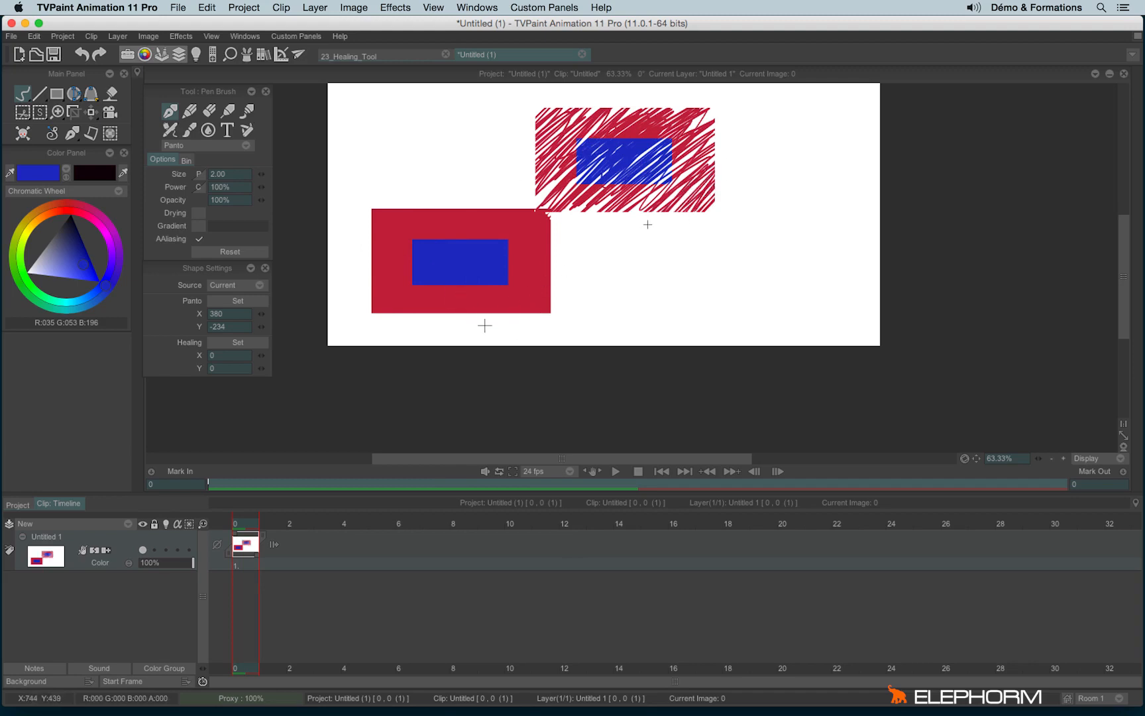
# Try Shade mode by scribbling across the husky in the 23_Healing_Tool project, and undo the stroke.
pyautogui.click(244, 143)
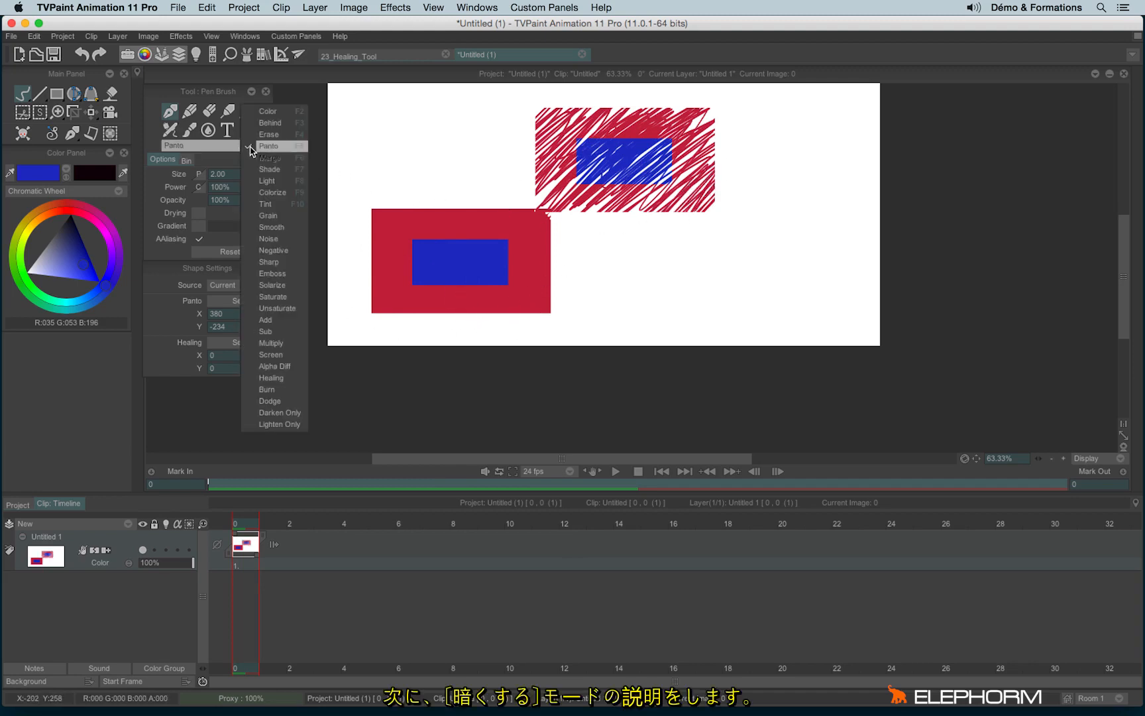
pyautogui.click(292, 169)
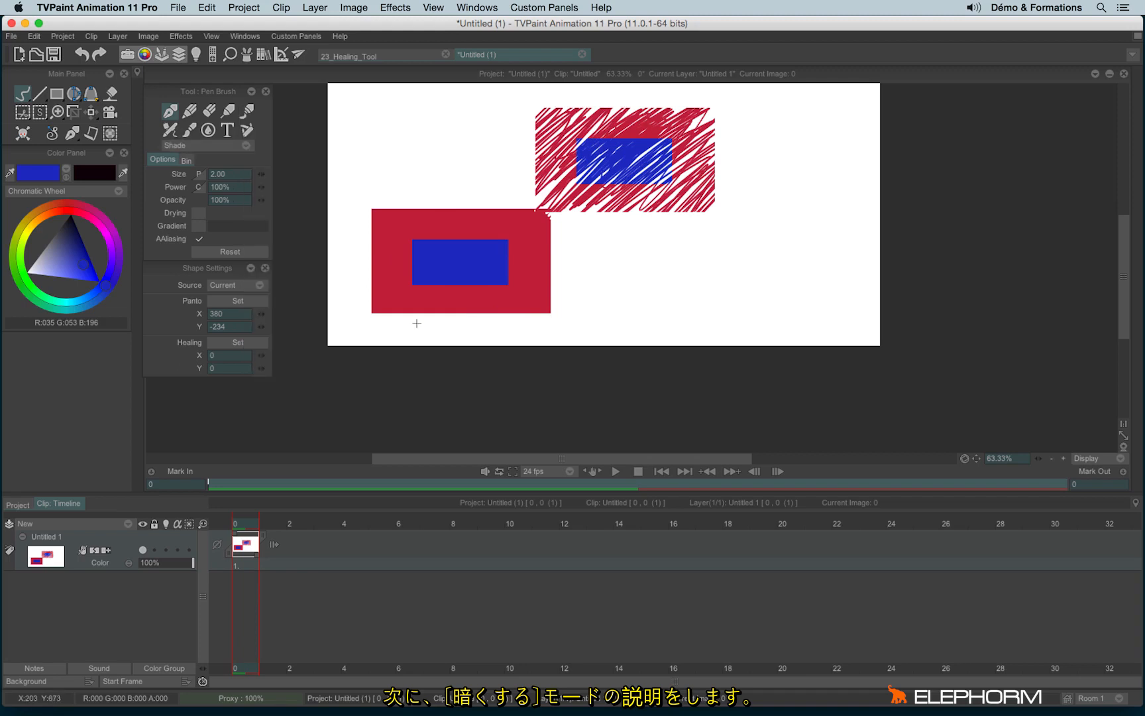
pyautogui.click(346, 57)
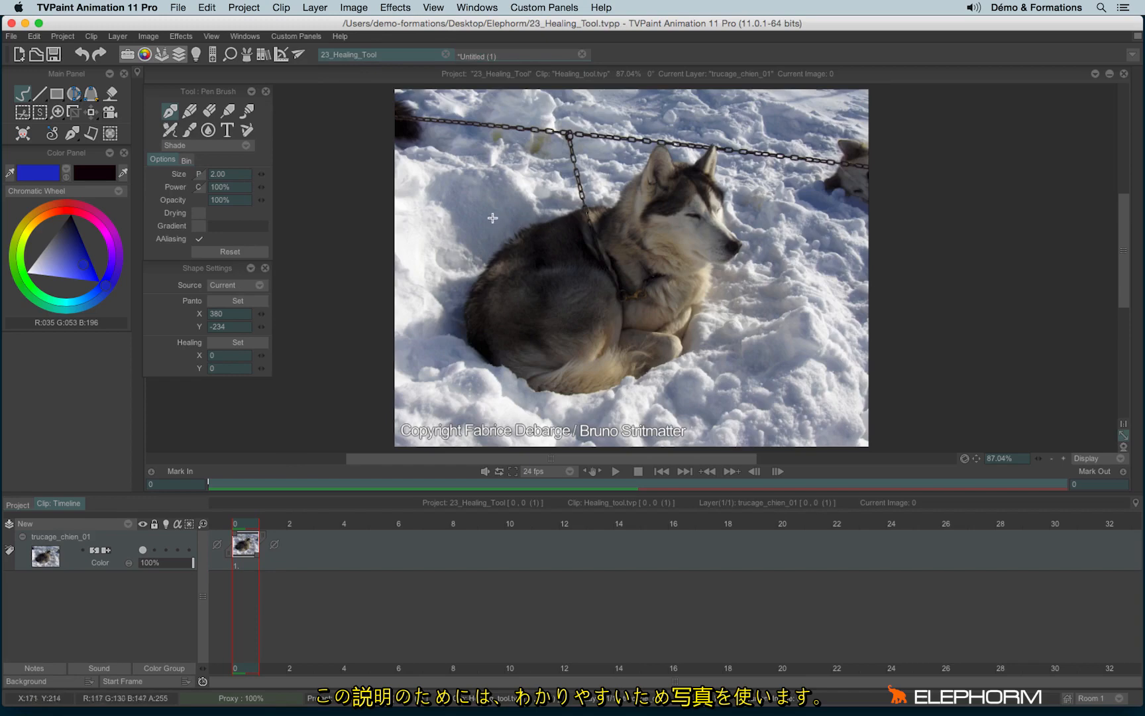
pyautogui.moveTo(600, 216)
pyautogui.mouseDown()
pyautogui.moveTo(507, 218)
pyautogui.moveTo(550, 226)
pyautogui.moveTo(561, 261)
pyautogui.moveTo(721, 180)
pyautogui.moveTo(729, 239)
pyautogui.moveTo(762, 219)
pyautogui.moveTo(550, 371)
pyautogui.moveTo(724, 192)
pyautogui.moveTo(589, 246)
pyautogui.mouseUp()
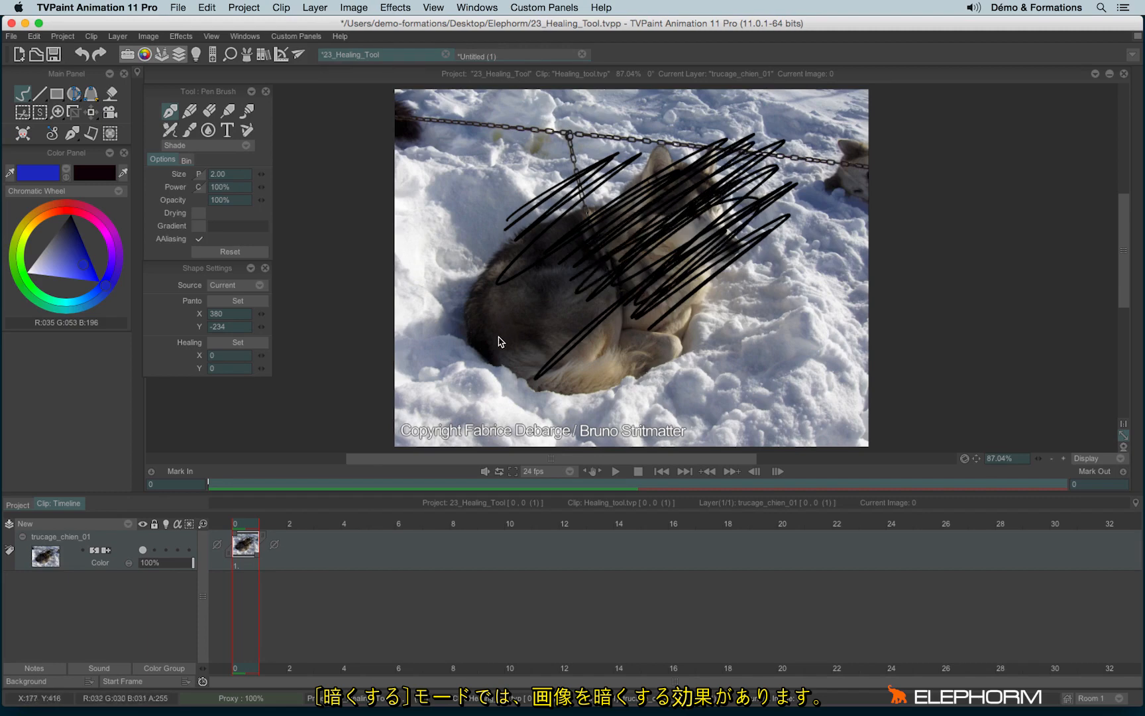
pyautogui.hotkey('ctrl', 'z')
# Paint over the husky's head and shoulders in Light mode at brush size 27.43, and set the background to Check.
pyautogui.keyDown('ctrl'); pyautogui.moveTo(434, 284); pyautogui.dragTo(451, 285); pyautogui.keyUp('ctrl')
pyautogui.click(233, 147)
pyautogui.click(294, 161)
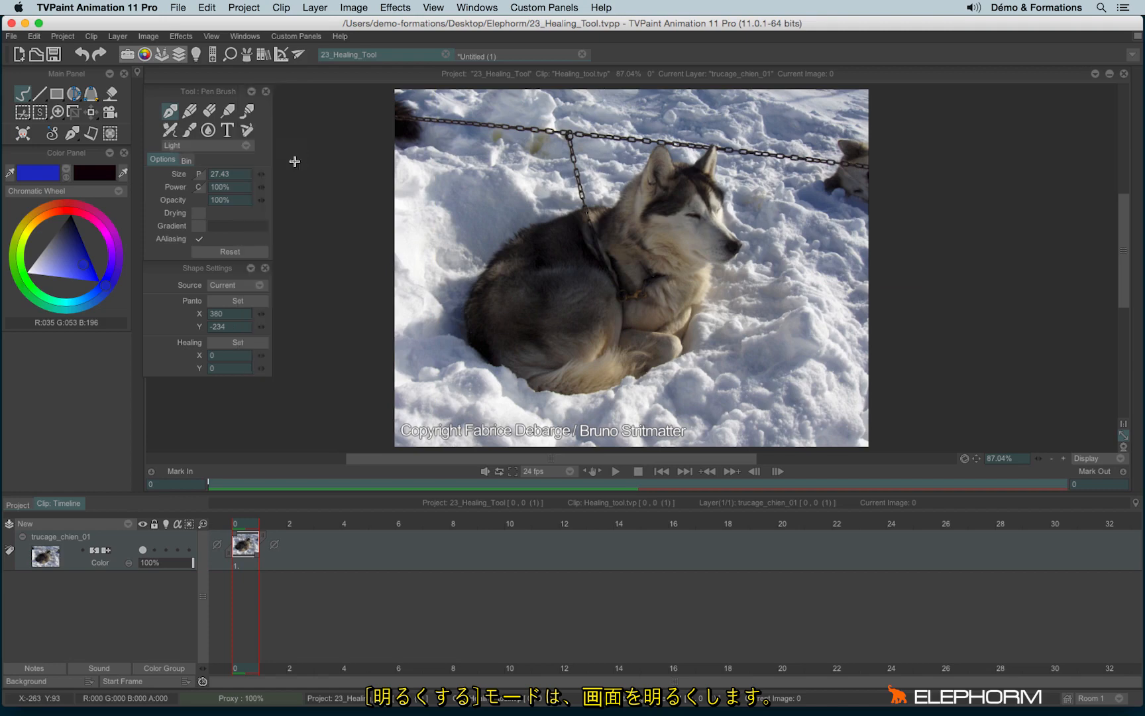
pyautogui.moveTo(533, 245)
pyautogui.mouseDown()
pyautogui.moveTo(603, 184)
pyautogui.moveTo(704, 151)
pyautogui.moveTo(742, 225)
pyautogui.moveTo(703, 282)
pyautogui.mouseUp()
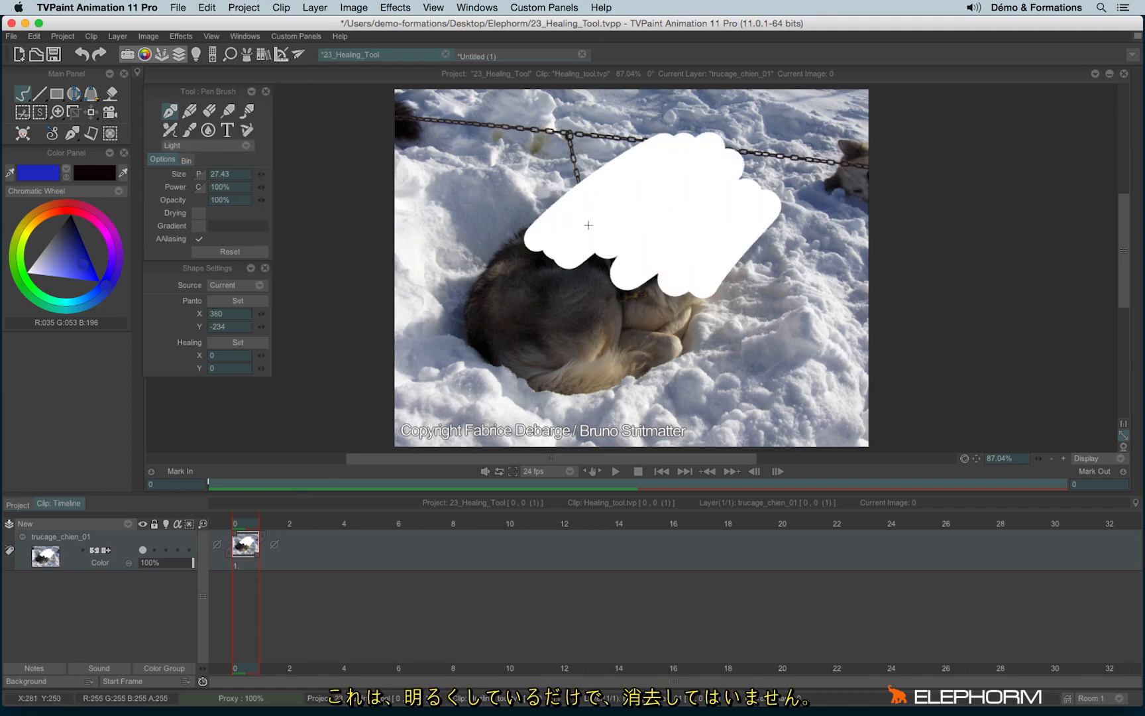
pyautogui.click(65, 681)
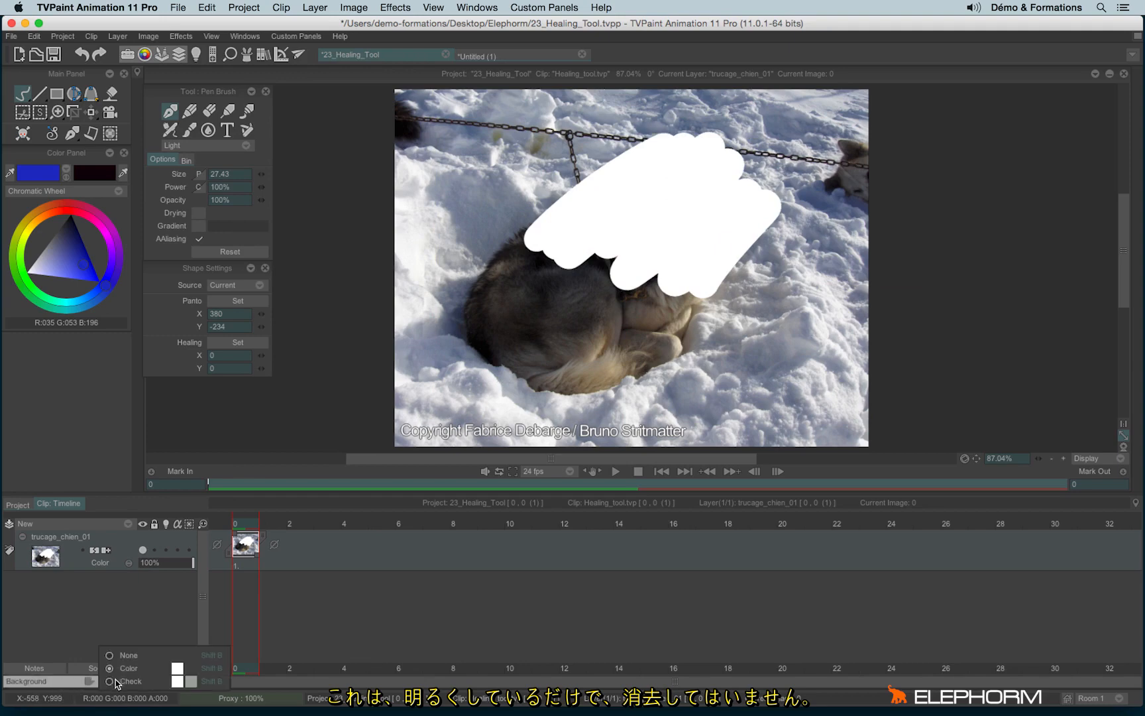
pyautogui.click(109, 682)
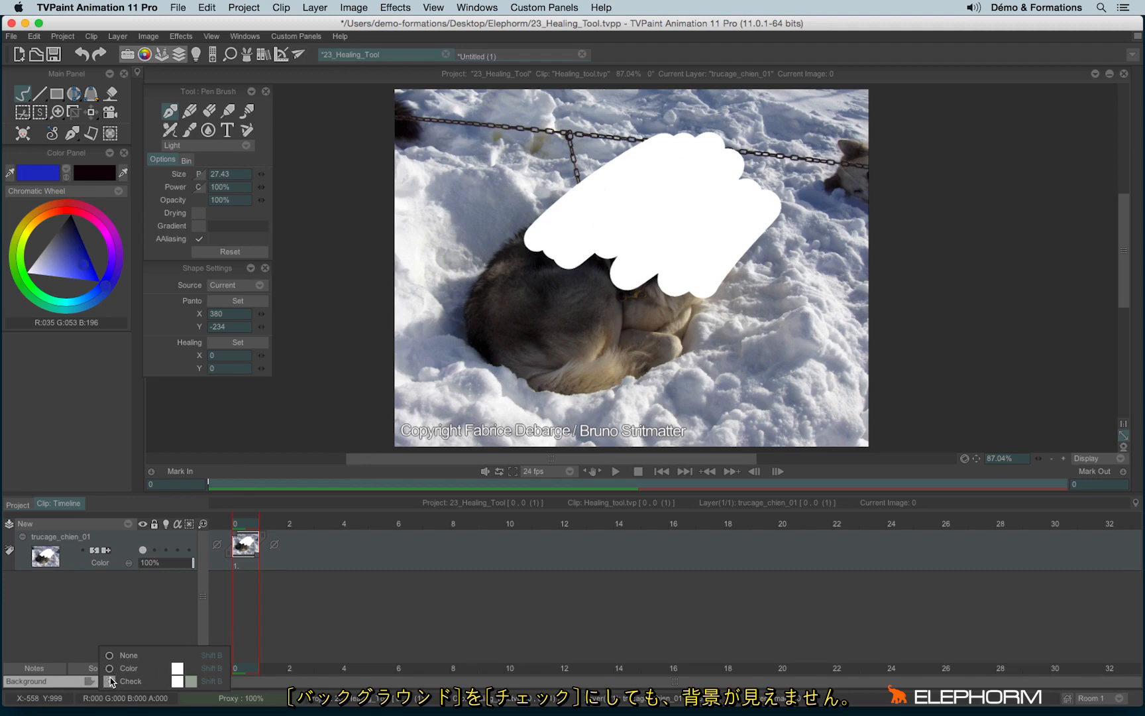
# Undo the Light stroke, and try a Colorize stroke over the husky before undoing it too.
pyautogui.click(209, 146)
pyautogui.click(270, 161)
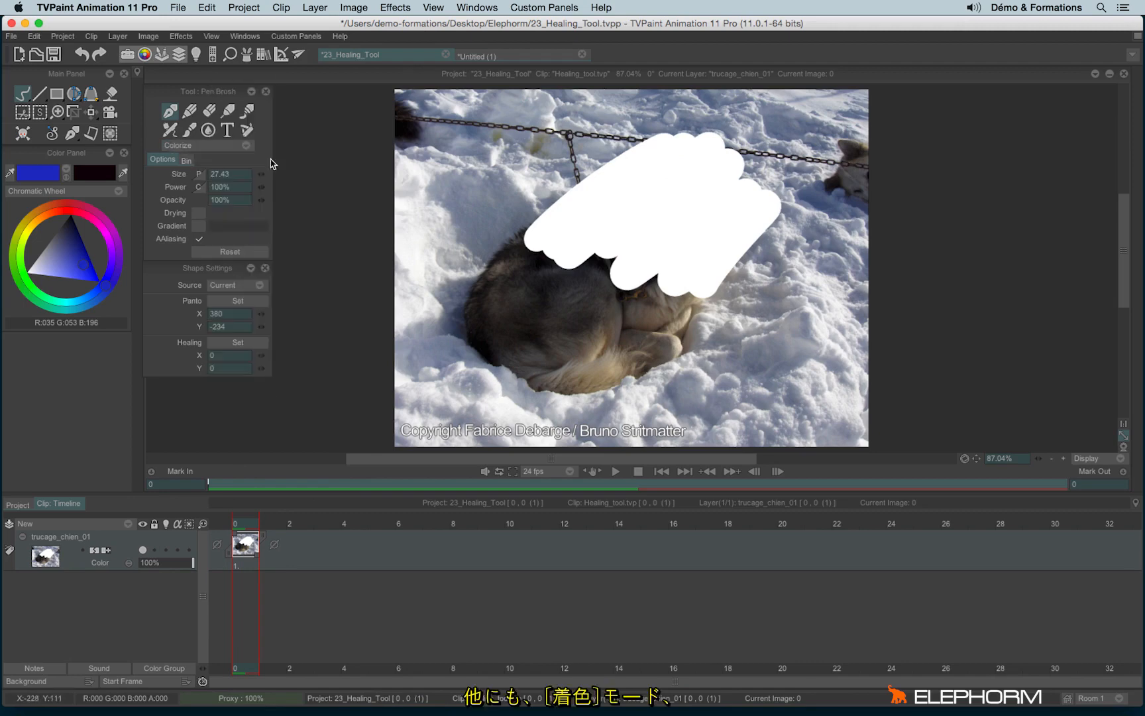
pyautogui.press('super+z')
pyautogui.moveTo(652, 185)
pyautogui.mouseDown()
pyautogui.moveTo(611, 251)
pyautogui.moveTo(749, 190)
pyautogui.moveTo(659, 300)
pyautogui.moveTo(656, 354)
pyautogui.mouseUp()
pyautogui.press('super+z')
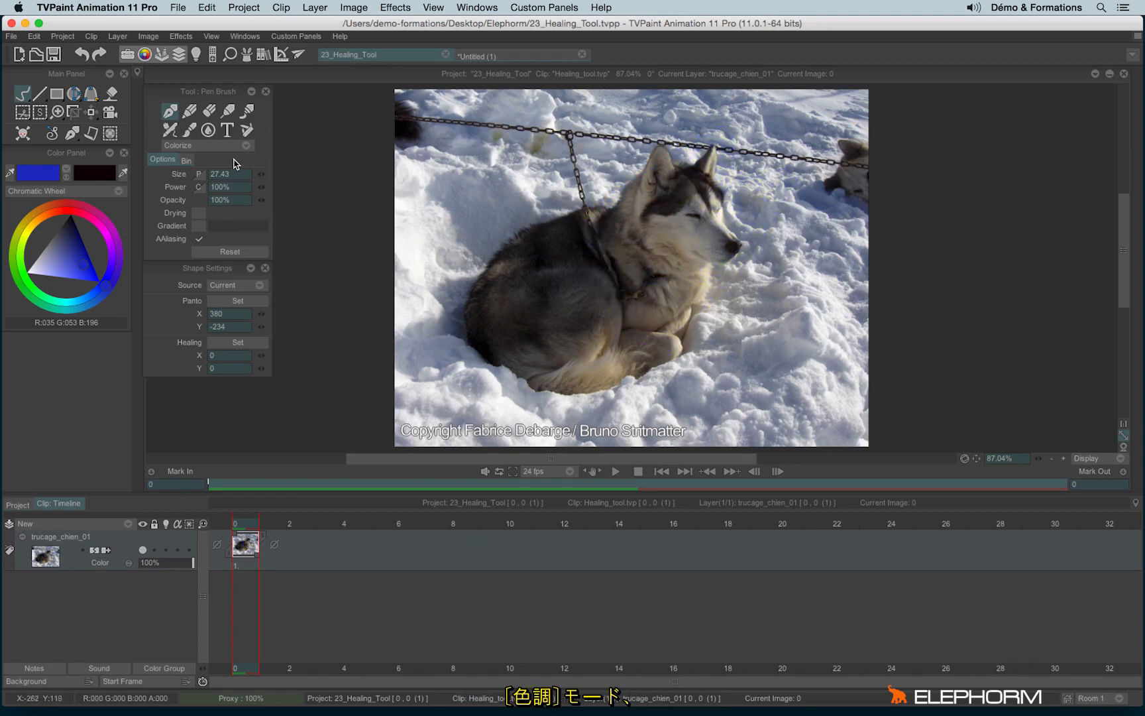
# Try Tint mode by painting blue over the husky's chest and body, and undo the stroke.
pyautogui.click(231, 147)
pyautogui.click(271, 162)
pyautogui.moveTo(637, 214)
pyautogui.mouseDown()
pyautogui.moveTo(764, 173)
pyautogui.moveTo(728, 199)
pyautogui.moveTo(656, 322)
pyautogui.moveTo(701, 219)
pyautogui.moveTo(667, 207)
pyautogui.moveTo(562, 369)
pyautogui.mouseUp()
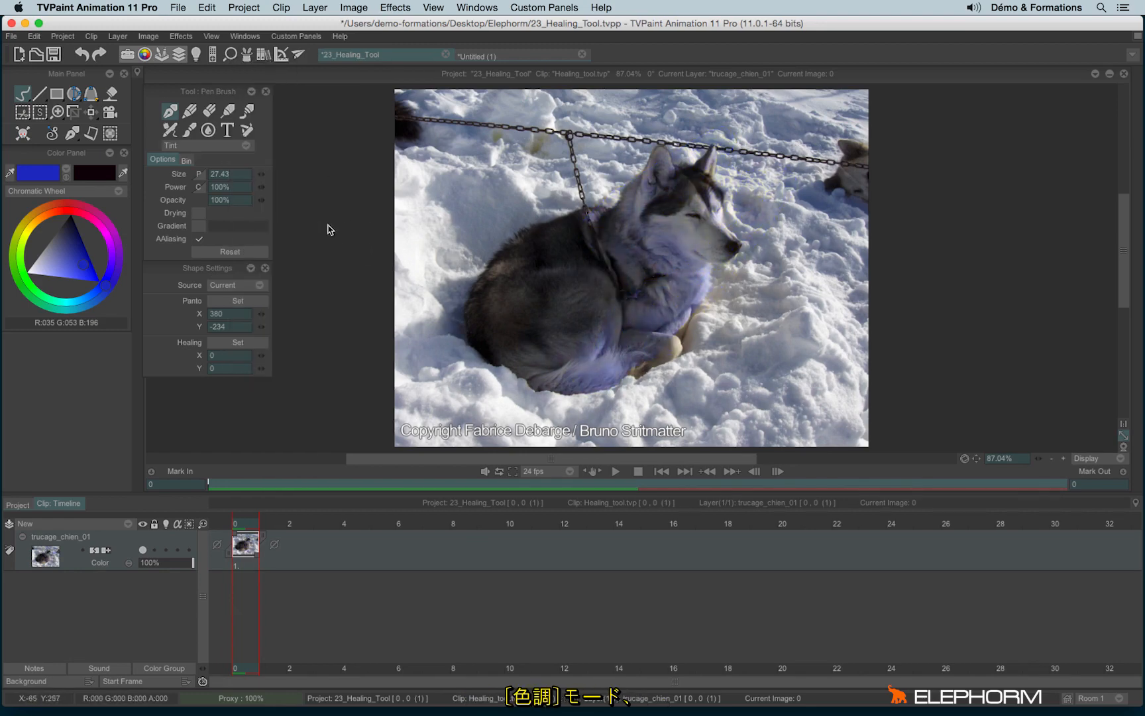
pyautogui.press('super+z')
# Try Grain mode over the husky's head and chest, examine the painted area up close, and undo the stroke.
pyautogui.click(219, 145)
pyautogui.click(264, 157)
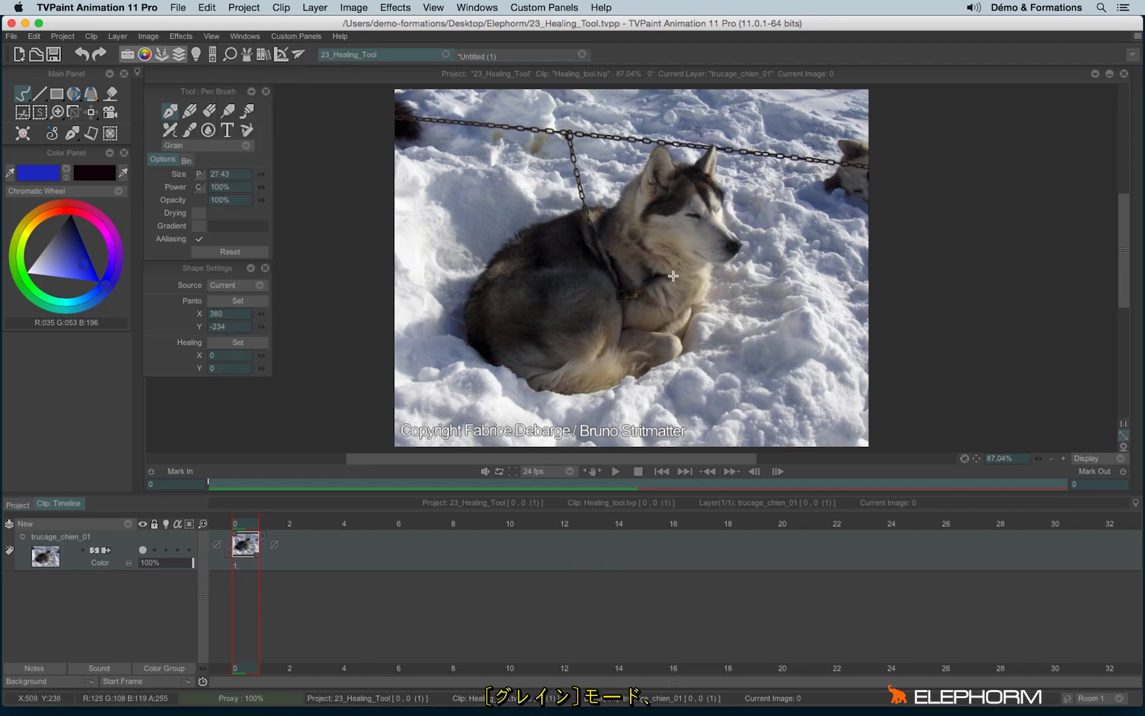
pyautogui.moveTo(641, 254); pyautogui.dragTo(659, 271)
pyautogui.scroll(8, 674, 236)
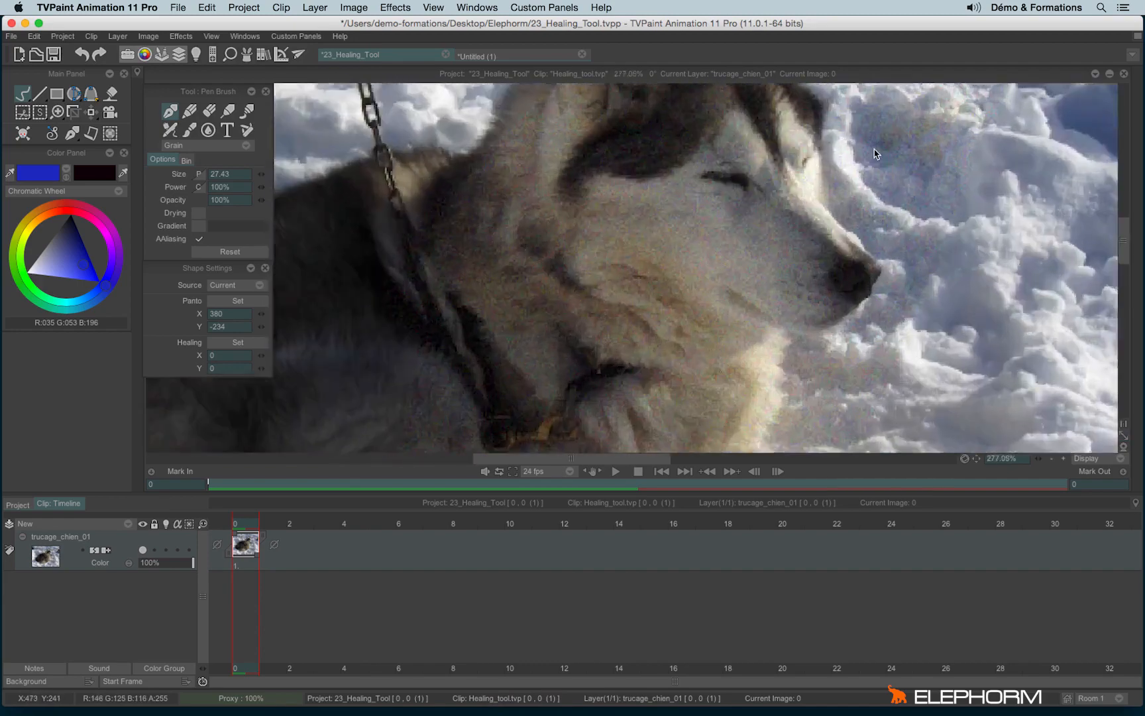
pyautogui.scroll(-7, 909, 114)
pyautogui.scroll(-2, 724, 190)
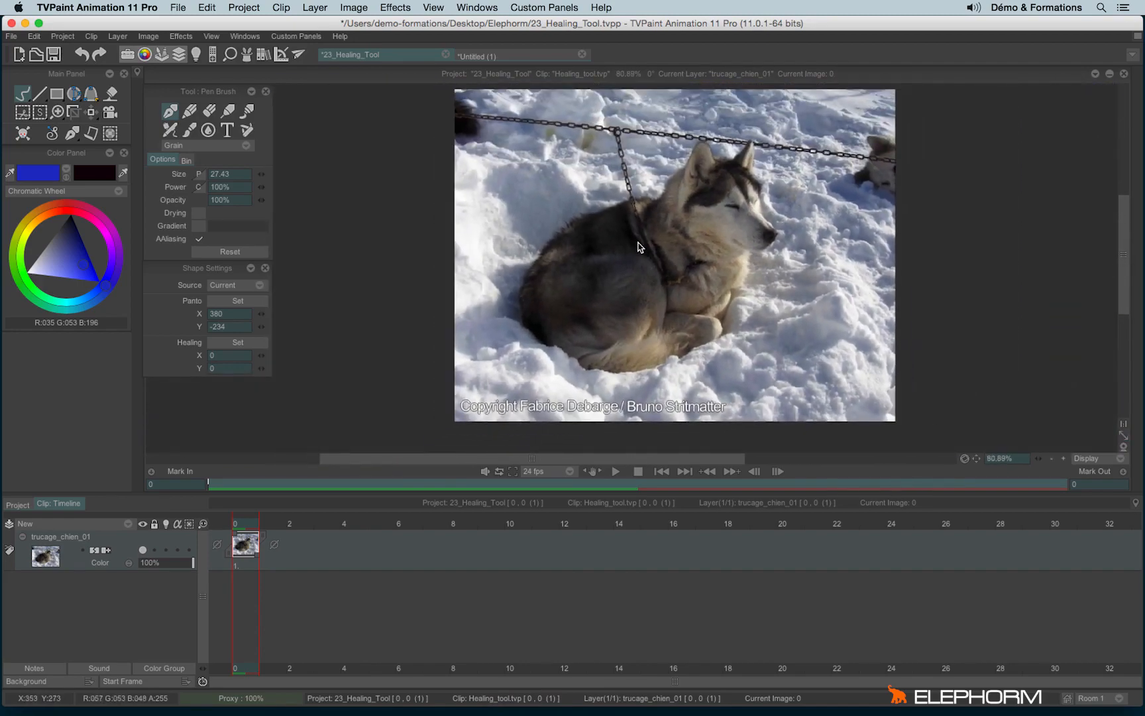
pyautogui.press('super+z')
# Try Smooth mode by painting over the husky's body, and undo the stroke.
pyautogui.click(205, 145)
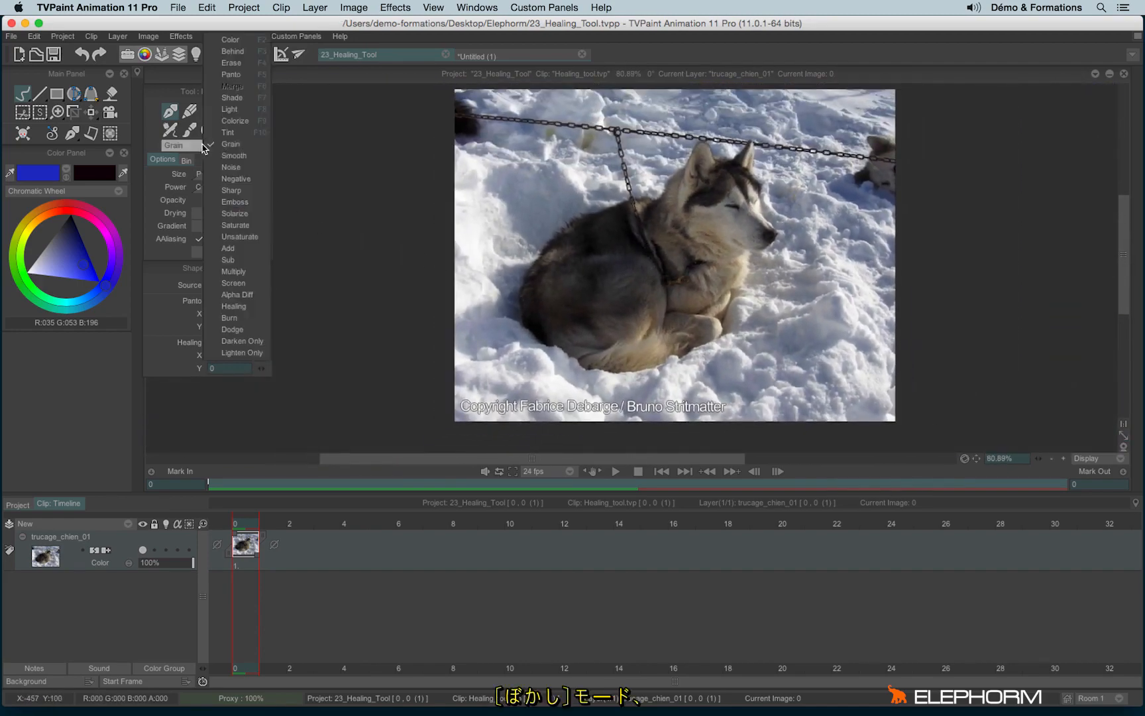
pyautogui.click(219, 156)
pyautogui.moveTo(664, 248)
pyautogui.mouseDown()
pyautogui.moveTo(696, 259)
pyautogui.moveTo(719, 312)
pyautogui.moveTo(660, 240)
pyautogui.moveTo(731, 164)
pyautogui.moveTo(777, 142)
pyautogui.moveTo(696, 371)
pyautogui.mouseUp()
pyautogui.hotkey('ctrl', 'z')
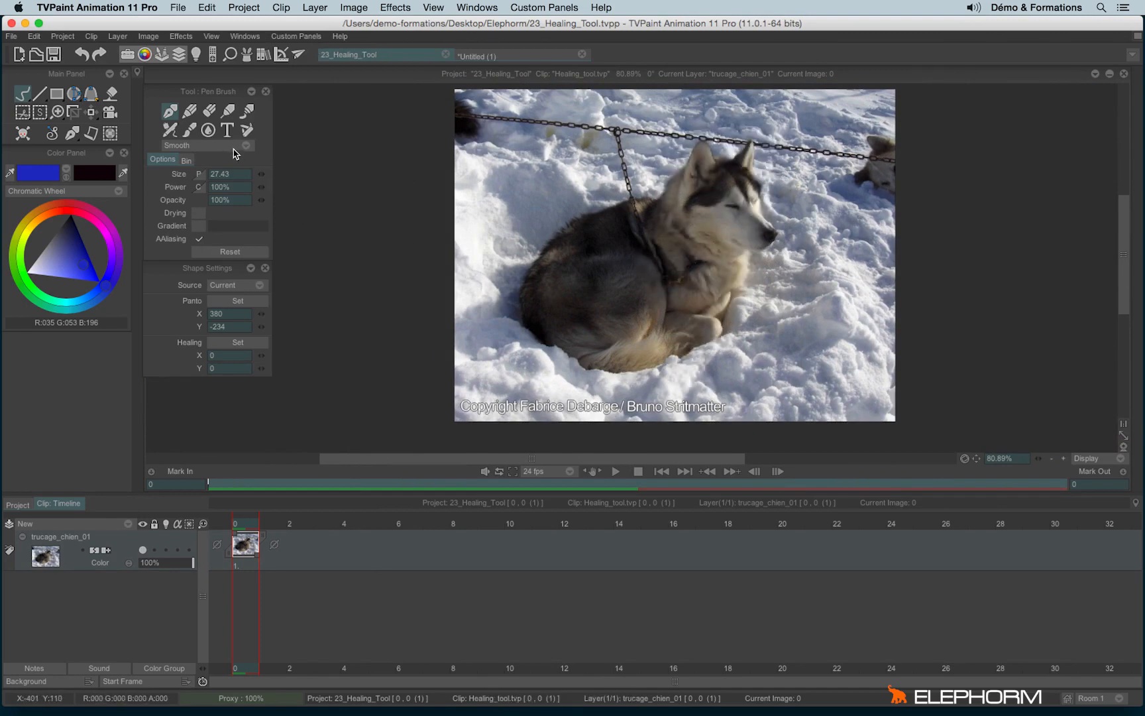
# Try a Noise mode stroke from the husky's face down its body, inspect the stroke's edges up close, and undo it.
pyautogui.click(236, 149)
pyautogui.click(272, 165)
pyautogui.moveTo(731, 216)
pyautogui.mouseDown()
pyautogui.moveTo(701, 258)
pyautogui.moveTo(605, 307)
pyautogui.moveTo(616, 332)
pyautogui.moveTo(596, 345)
pyautogui.mouseUp()
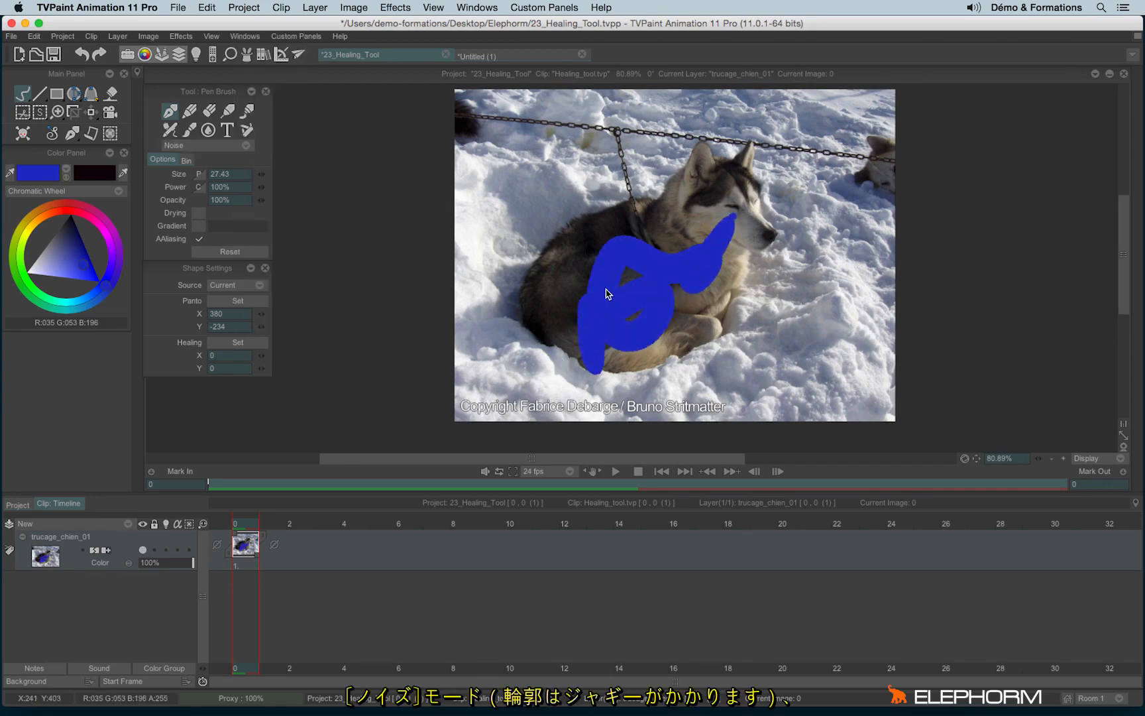
pyautogui.scroll(10, 605, 295)
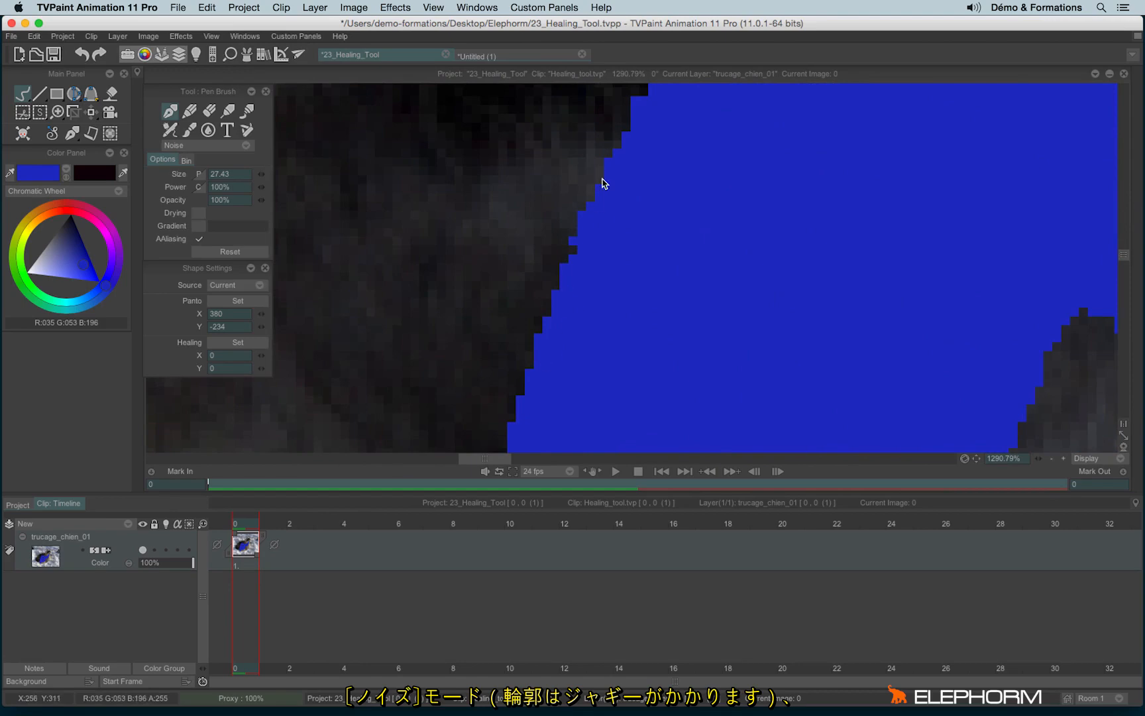
pyautogui.scroll(-10, 535, 243)
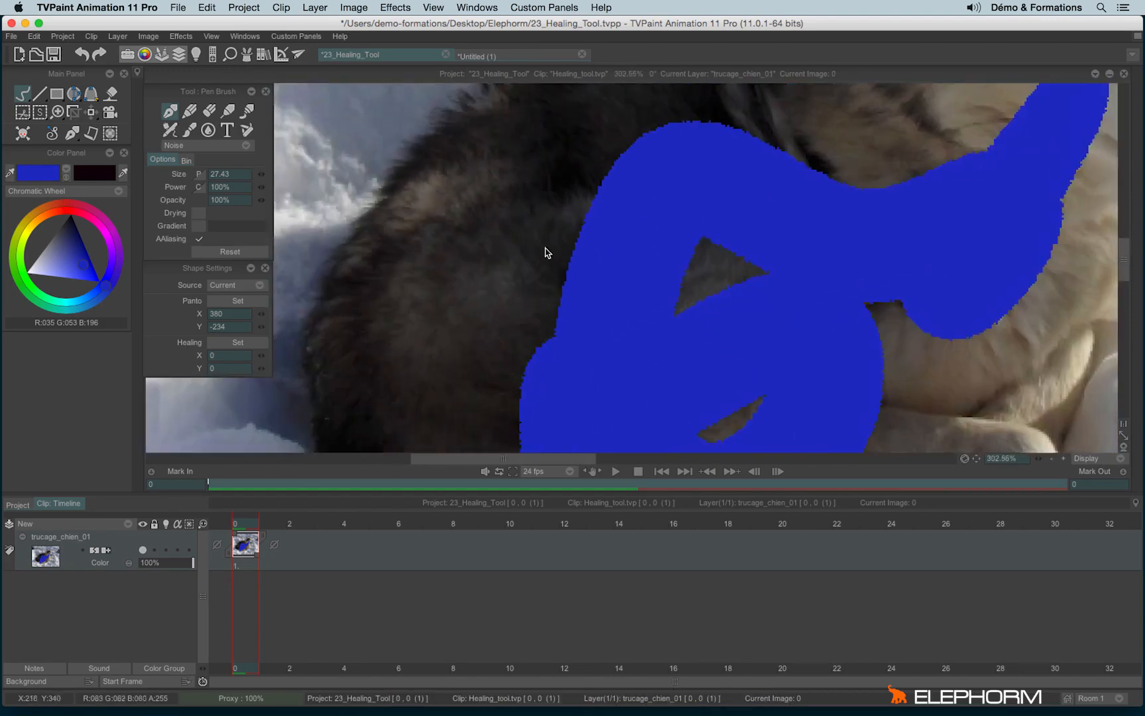
pyautogui.press('super+z')
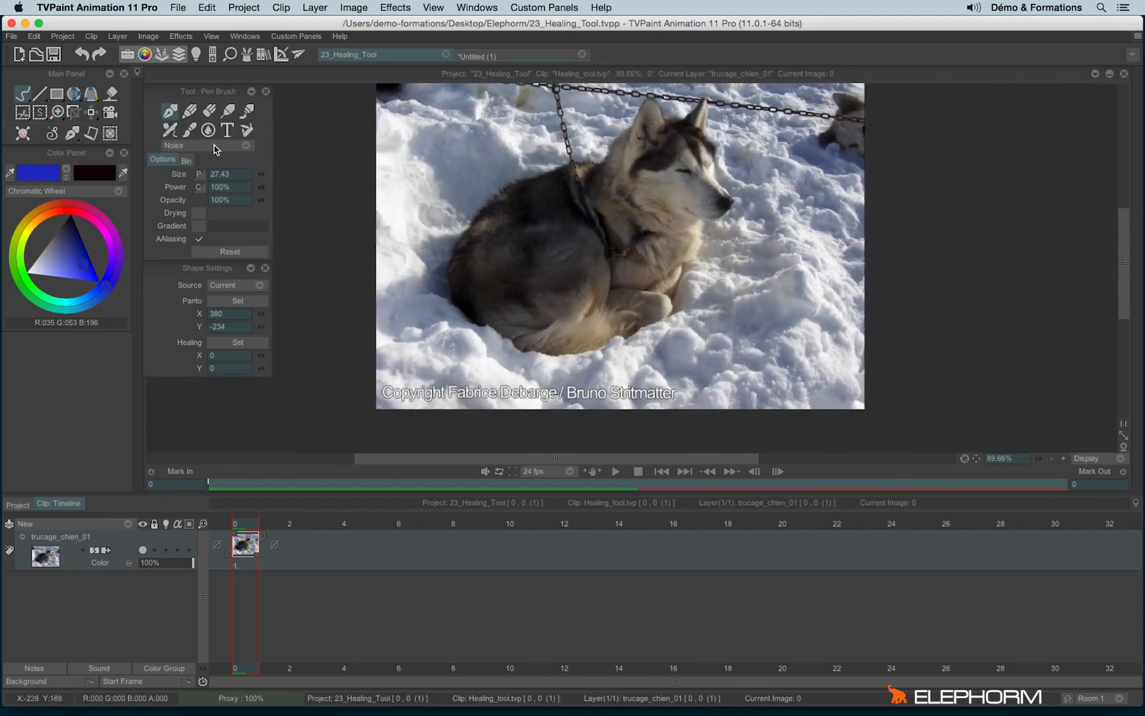
# Try Negative mode with a stroke around the husky's face, and undo it.
pyautogui.click(211, 145)
pyautogui.click(244, 177)
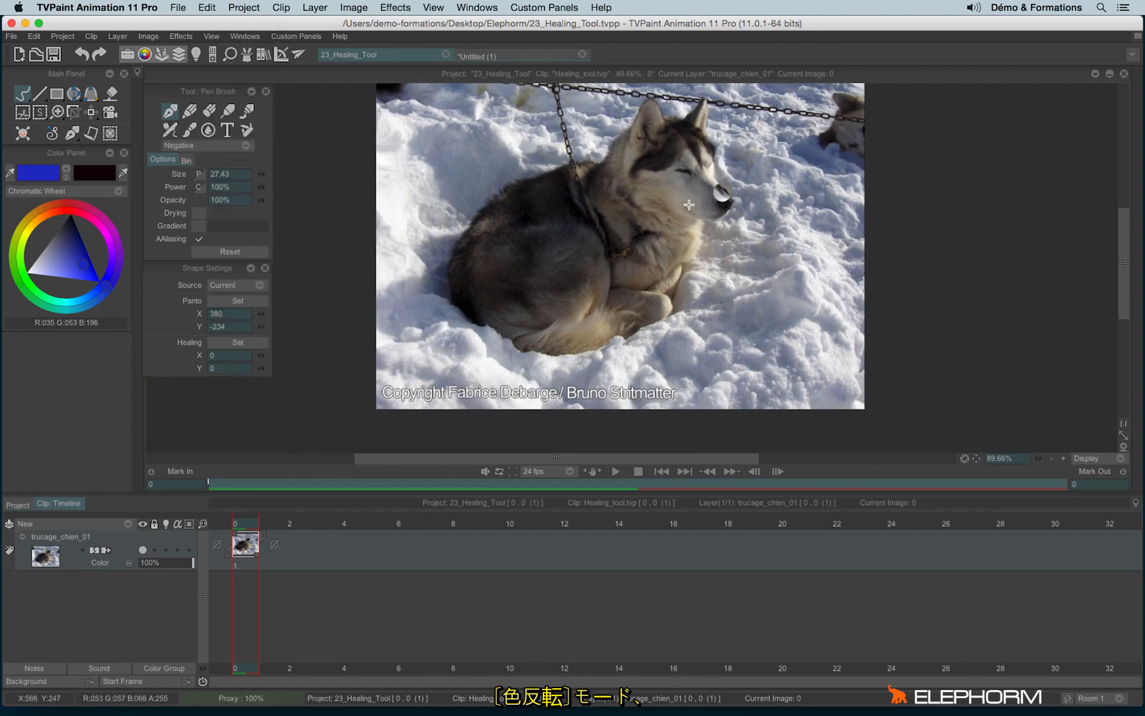
pyautogui.moveTo(722, 129)
pyautogui.mouseDown()
pyautogui.moveTo(550, 262)
pyautogui.moveTo(656, 135)
pyautogui.moveTo(742, 100)
pyautogui.moveTo(762, 176)
pyautogui.mouseUp()
pyautogui.press('super+z')
# Try Sharp mode with a stroke from the husky's muzzle down to its paws, and undo it.
pyautogui.click(228, 147)
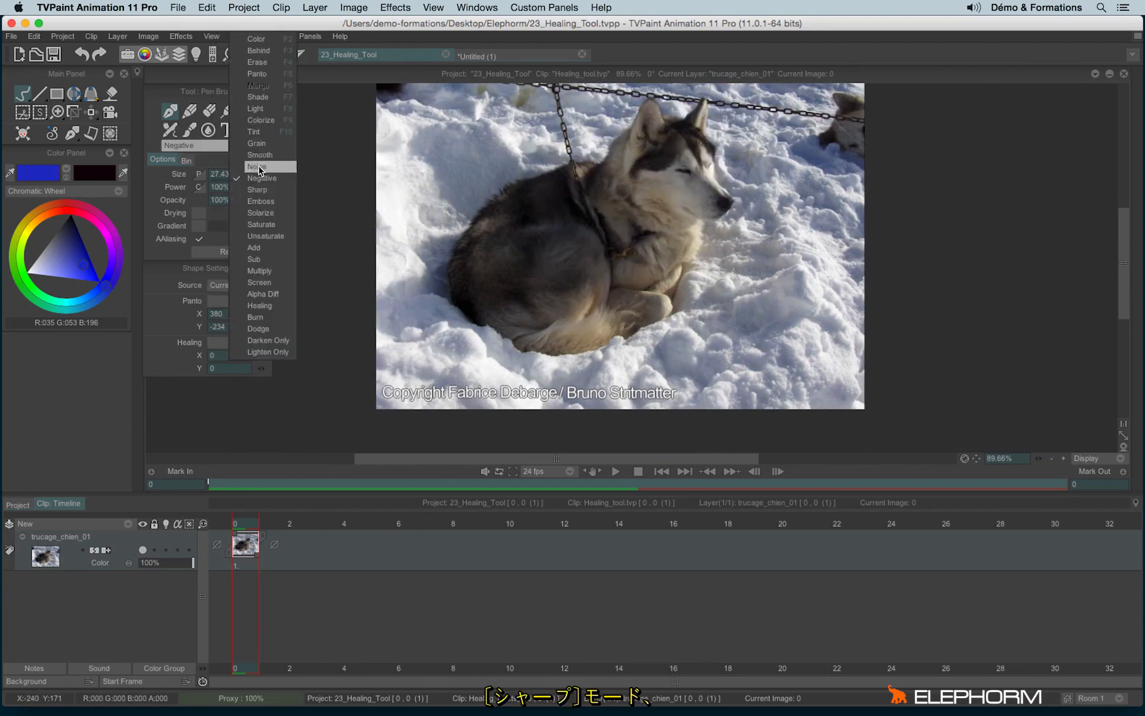
pyautogui.click(263, 189)
pyautogui.moveTo(718, 186)
pyautogui.mouseDown()
pyautogui.moveTo(643, 157)
pyautogui.moveTo(584, 175)
pyautogui.moveTo(724, 127)
pyautogui.moveTo(717, 180)
pyautogui.moveTo(623, 328)
pyautogui.mouseUp()
pyautogui.press('super+z')
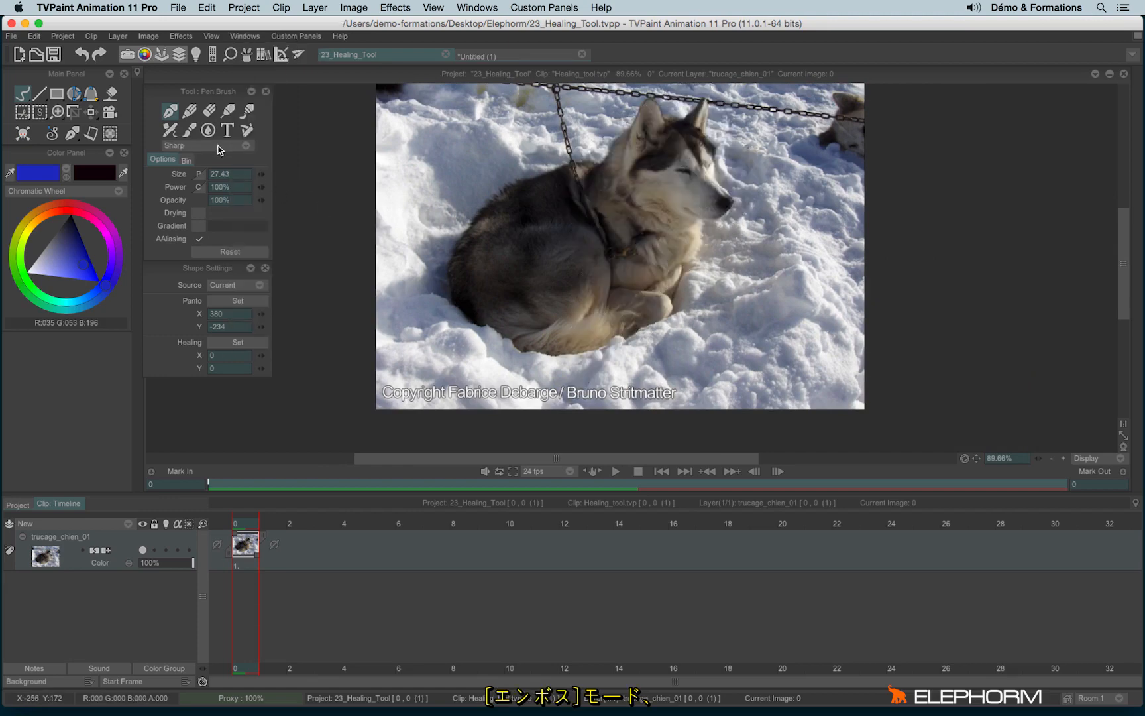
# Try Emboss mode by painting over the husky and the snow beside its face, and undo the stroke.
pyautogui.click(231, 145)
pyautogui.click(254, 202)
pyautogui.moveTo(668, 153)
pyautogui.mouseDown()
pyautogui.moveTo(567, 182)
pyautogui.moveTo(759, 186)
pyautogui.moveTo(699, 290)
pyautogui.moveTo(478, 296)
pyautogui.mouseUp()
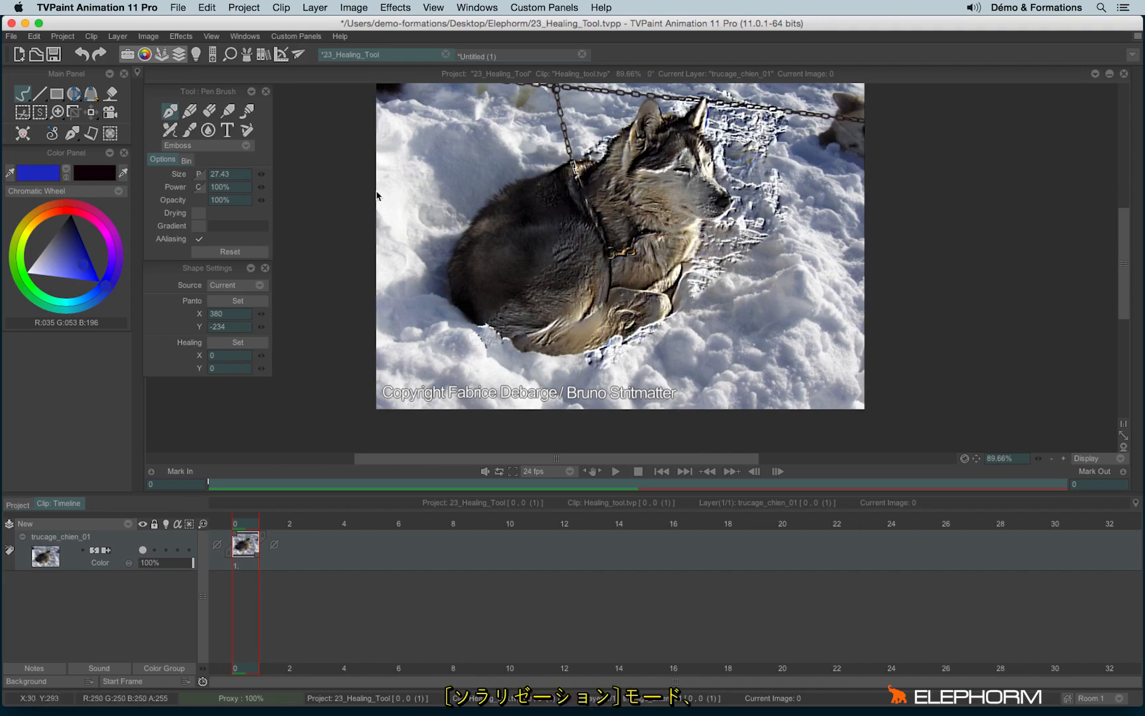
pyautogui.press('super+z')
# Switch the Pen Brush to Solarize mode, try it over the husky's face and body, and undo the painting.
pyautogui.click(204, 149)
pyautogui.click(239, 213)
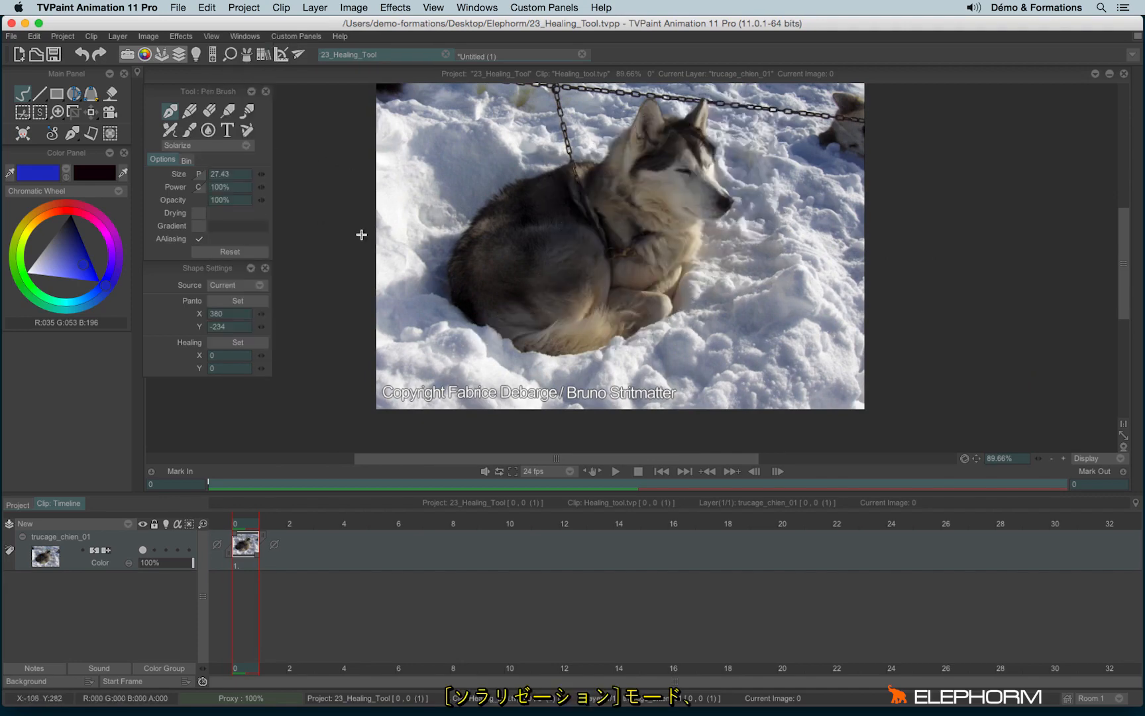
pyautogui.moveTo(702, 189); pyautogui.dragTo(670, 192)
pyautogui.moveTo(587, 177)
pyautogui.mouseDown()
pyautogui.moveTo(553, 218)
pyautogui.moveTo(673, 181)
pyautogui.moveTo(788, 171)
pyautogui.moveTo(805, 213)
pyautogui.moveTo(711, 342)
pyautogui.moveTo(596, 371)
pyautogui.mouseUp()
pyautogui.press('super+z')
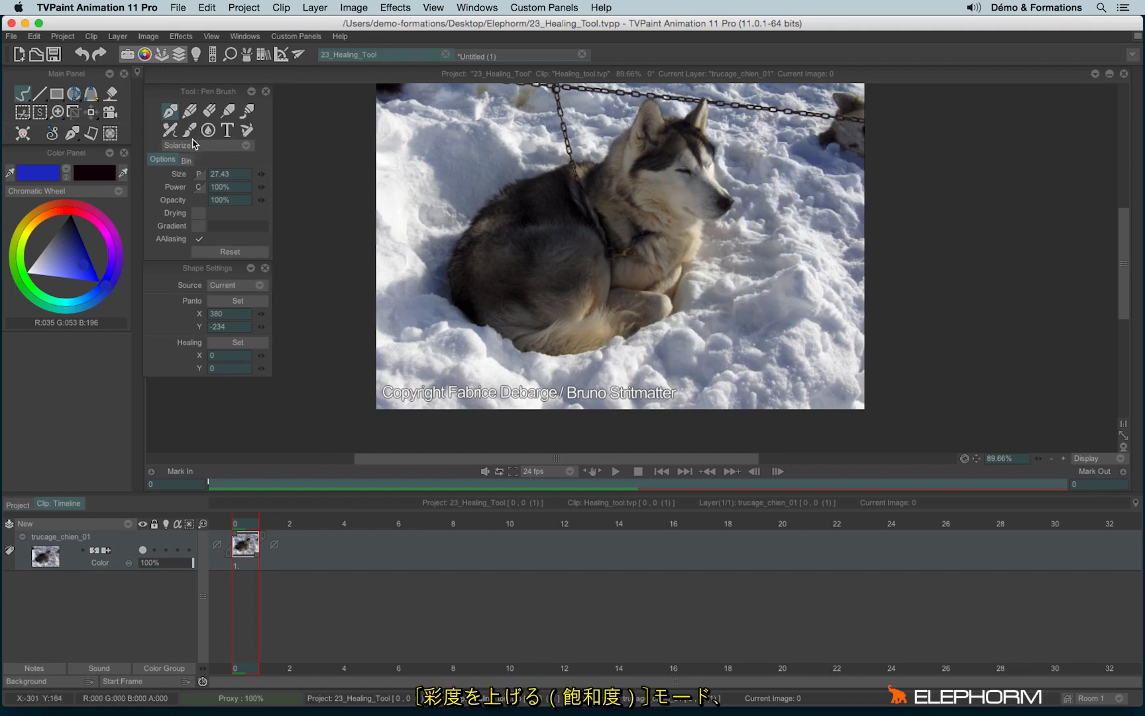
# Try Saturate mode with the Pen Brush by painting over the snow and the husky's chest.
pyautogui.click(197, 149)
pyautogui.click(240, 221)
pyautogui.moveTo(795, 151); pyautogui.dragTo(850, 185)
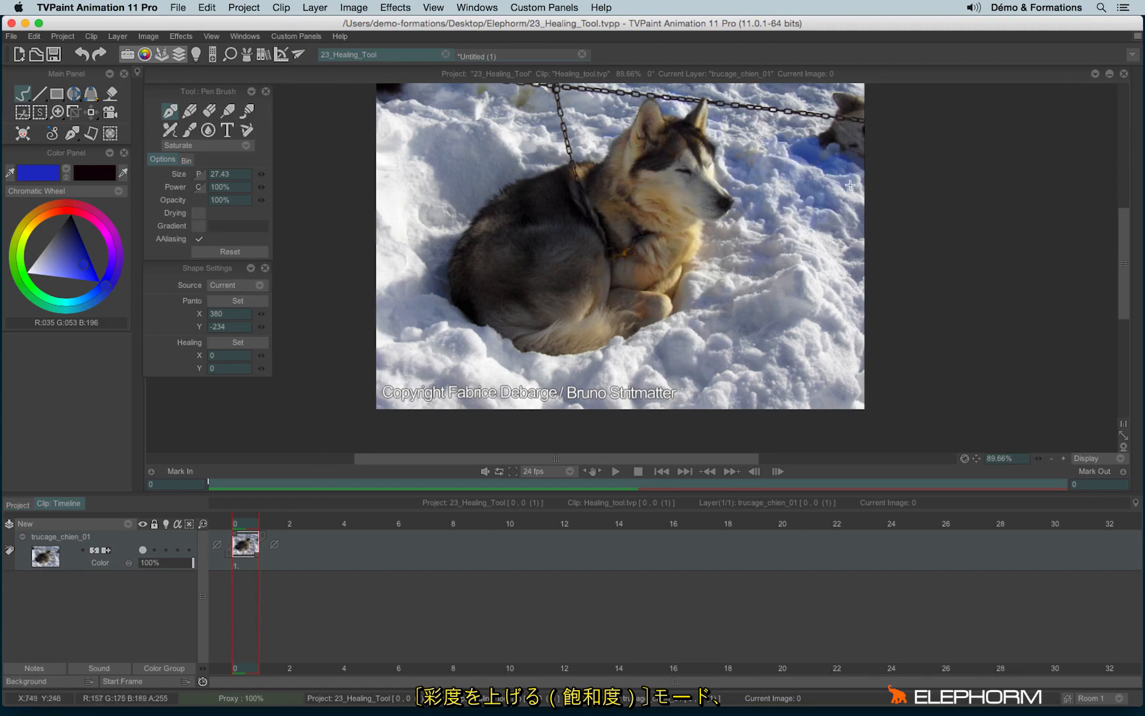
# Try Unsaturate mode by painting over the husky's chest and paws, and undo the stroke.
pyautogui.click(226, 147)
pyautogui.click(263, 236)
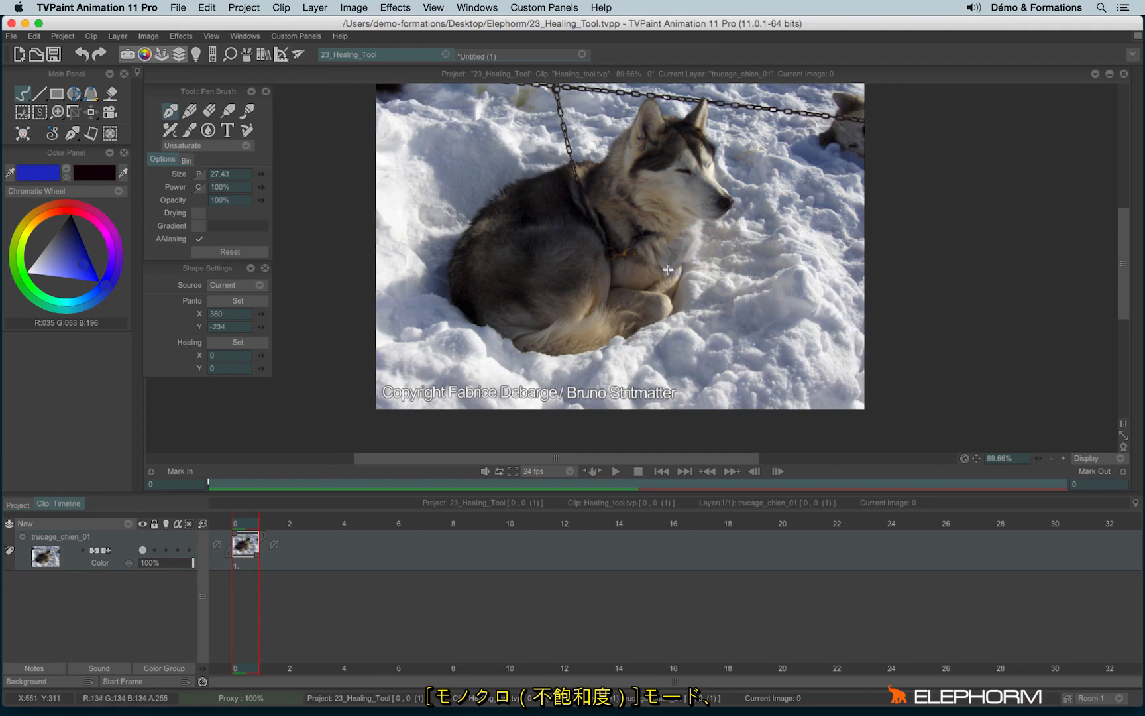
pyautogui.moveTo(581, 332)
pyautogui.mouseDown()
pyautogui.moveTo(512, 196)
pyautogui.moveTo(663, 319)
pyautogui.moveTo(713, 290)
pyautogui.mouseUp()
pyautogui.hotkey('ctrl', 'z')
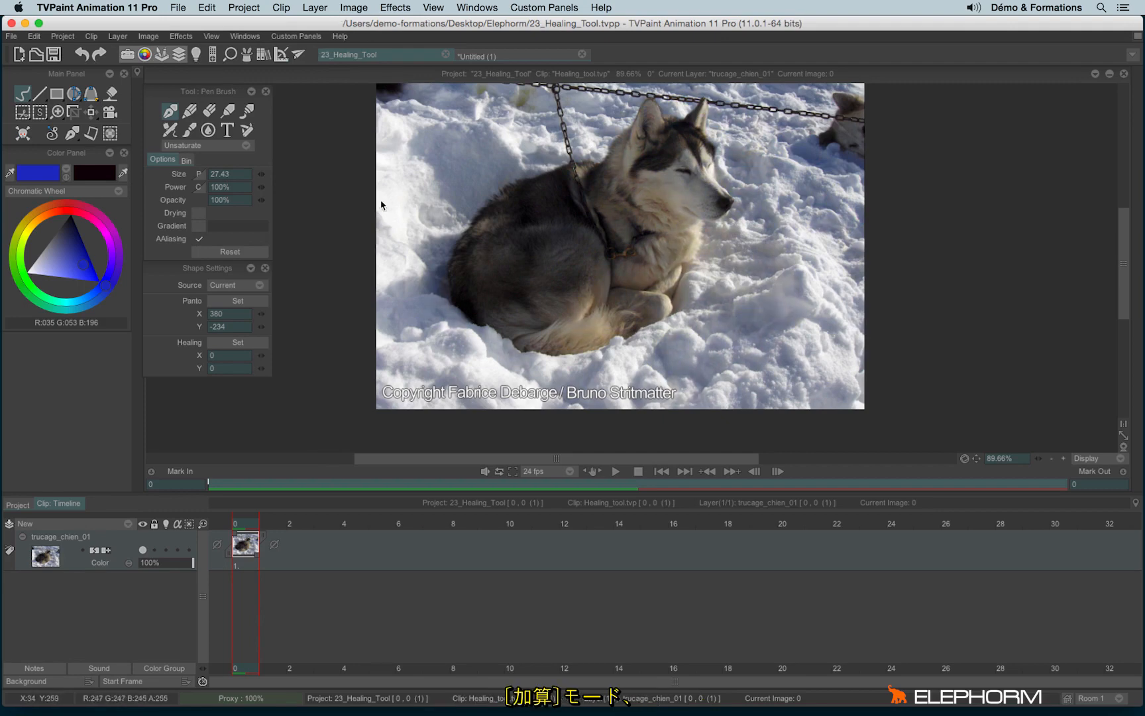
# Try Add mode with a stroke across the husky's body down to its paws, and undo it.
pyautogui.click(222, 146)
pyautogui.click(250, 250)
pyautogui.moveTo(574, 228)
pyautogui.mouseDown()
pyautogui.moveTo(737, 120)
pyautogui.moveTo(663, 332)
pyautogui.mouseUp()
pyautogui.hotkey('ctrl', 'z')
# Try Sub mode with a stroke over the husky's face and neck, and undo it.
pyautogui.click(227, 146)
pyautogui.click(254, 259)
pyautogui.moveTo(673, 176)
pyautogui.mouseDown()
pyautogui.moveTo(775, 132)
pyautogui.moveTo(667, 285)
pyautogui.moveTo(596, 166)
pyautogui.mouseUp()
pyautogui.hotkey('ctrl', 'z')
# Try Multiply mode by painting from the husky's face down to the snow below its body, and undo it.
pyautogui.click(215, 148)
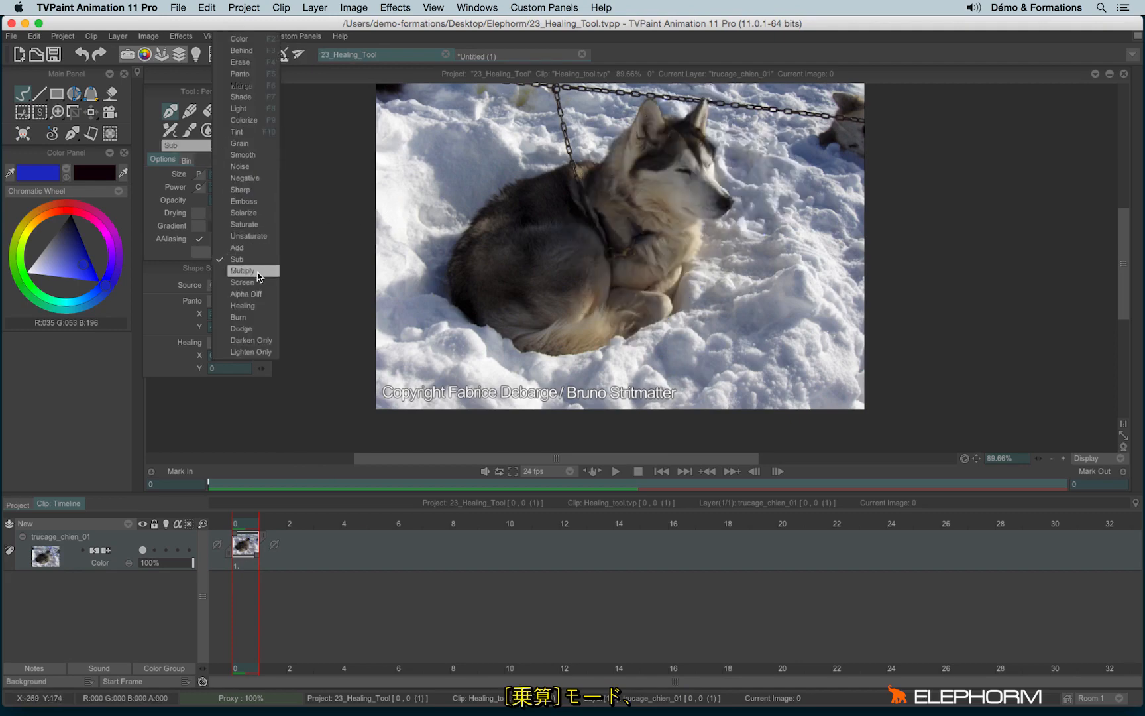
pyautogui.click(259, 273)
pyautogui.moveTo(646, 171)
pyautogui.mouseDown()
pyautogui.moveTo(636, 193)
pyautogui.moveTo(770, 128)
pyautogui.moveTo(727, 209)
pyautogui.moveTo(638, 307)
pyautogui.moveTo(540, 385)
pyautogui.mouseUp()
pyautogui.hotkey('ctrl', 'z')
# Try Screen mode with a stroke across the husky's face and the snow beside it, and undo it.
pyautogui.click(207, 146)
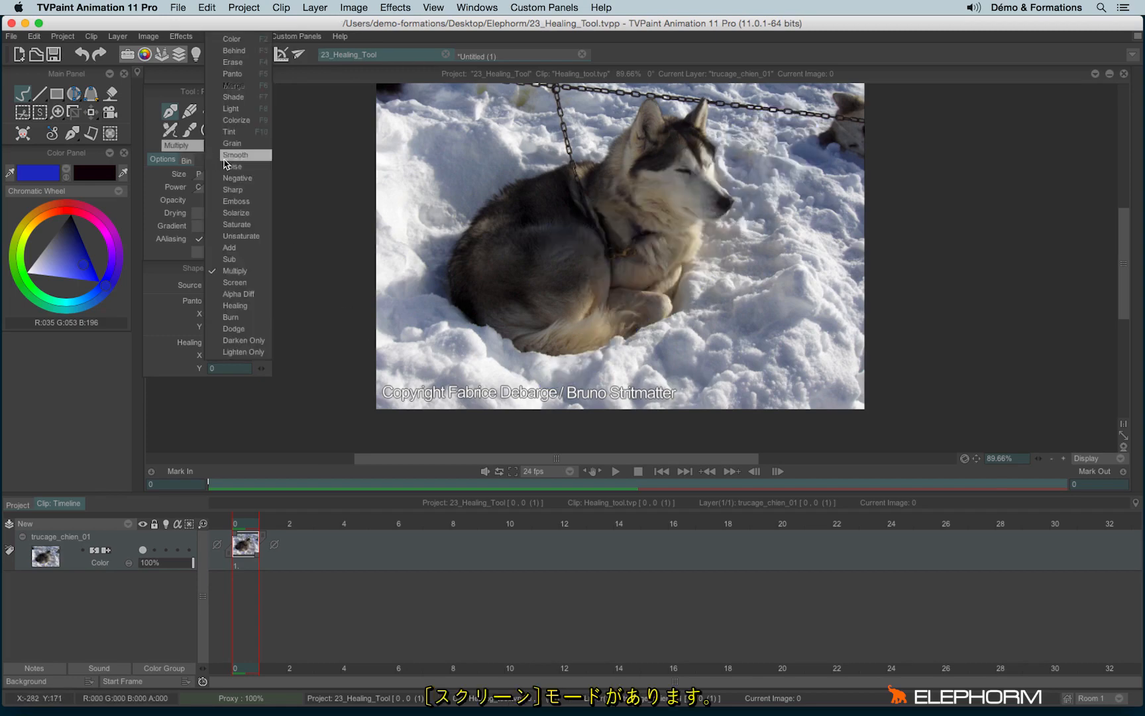
pyautogui.click(244, 282)
pyautogui.moveTo(659, 187)
pyautogui.mouseDown()
pyautogui.moveTo(565, 248)
pyautogui.moveTo(609, 301)
pyautogui.moveTo(748, 198)
pyautogui.mouseUp()
pyautogui.hotkey('ctrl', 'z')
# Switch the Pen Brush to Alpha Diff mode.
pyautogui.click(214, 149)
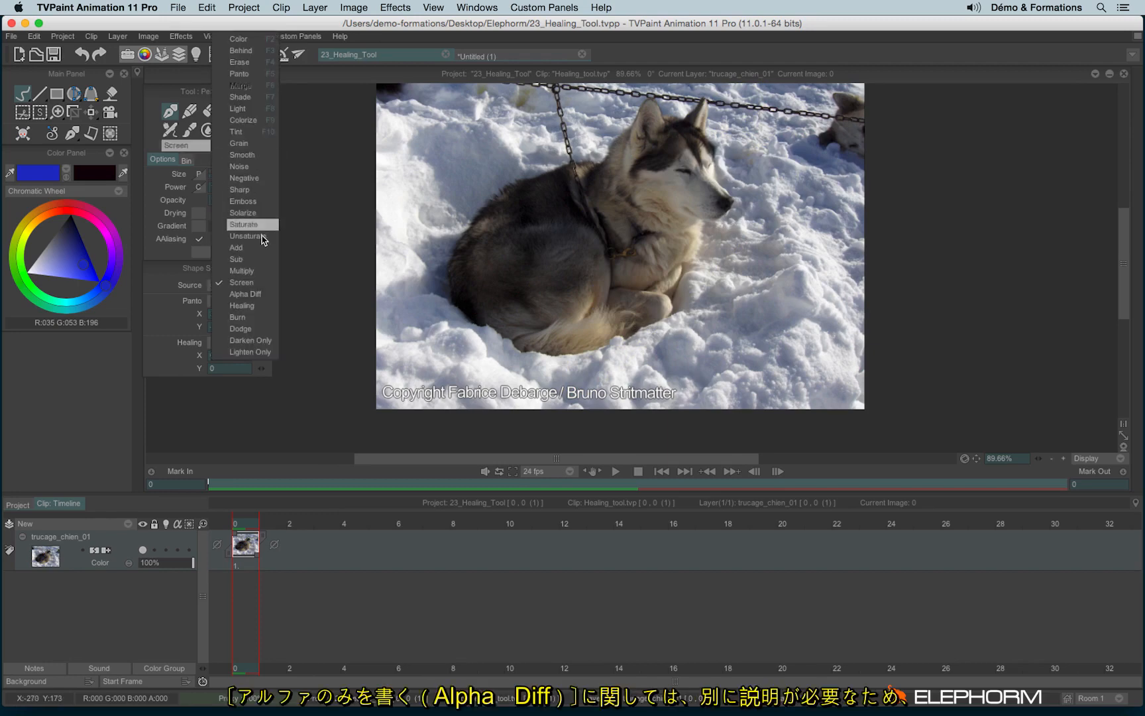
pyautogui.click(257, 297)
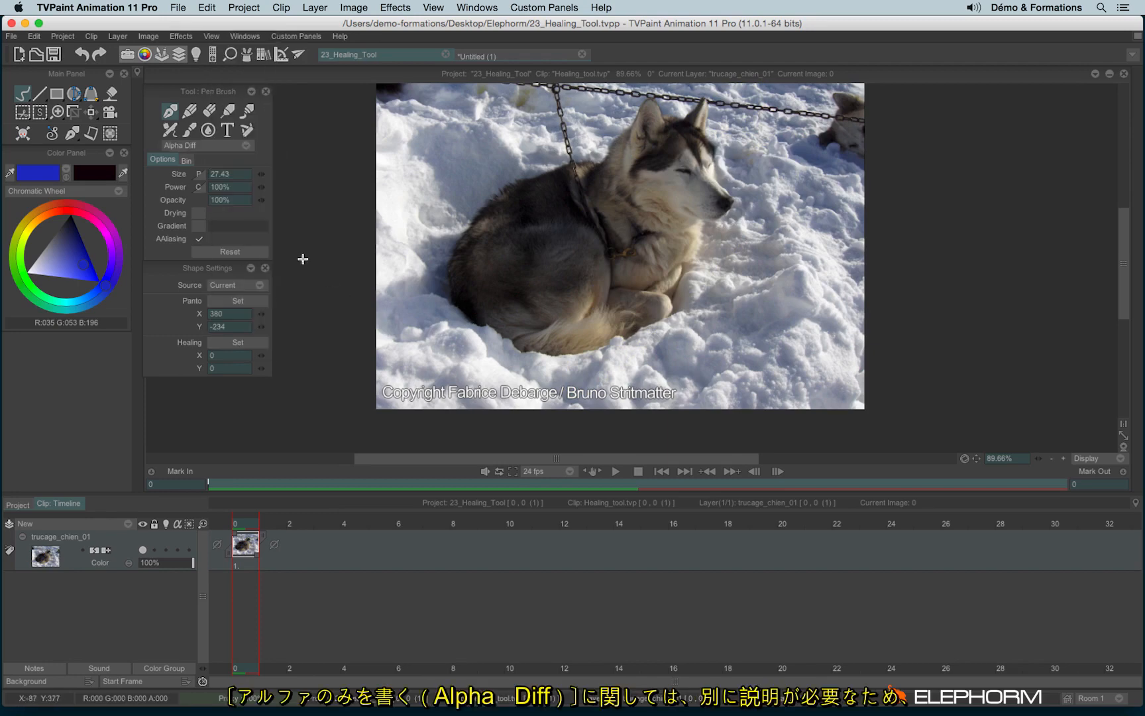
# Switch the Pen Brush to Healing mode and set the healing source on the clean snow at X 683, Y 456.
pyautogui.click(198, 147)
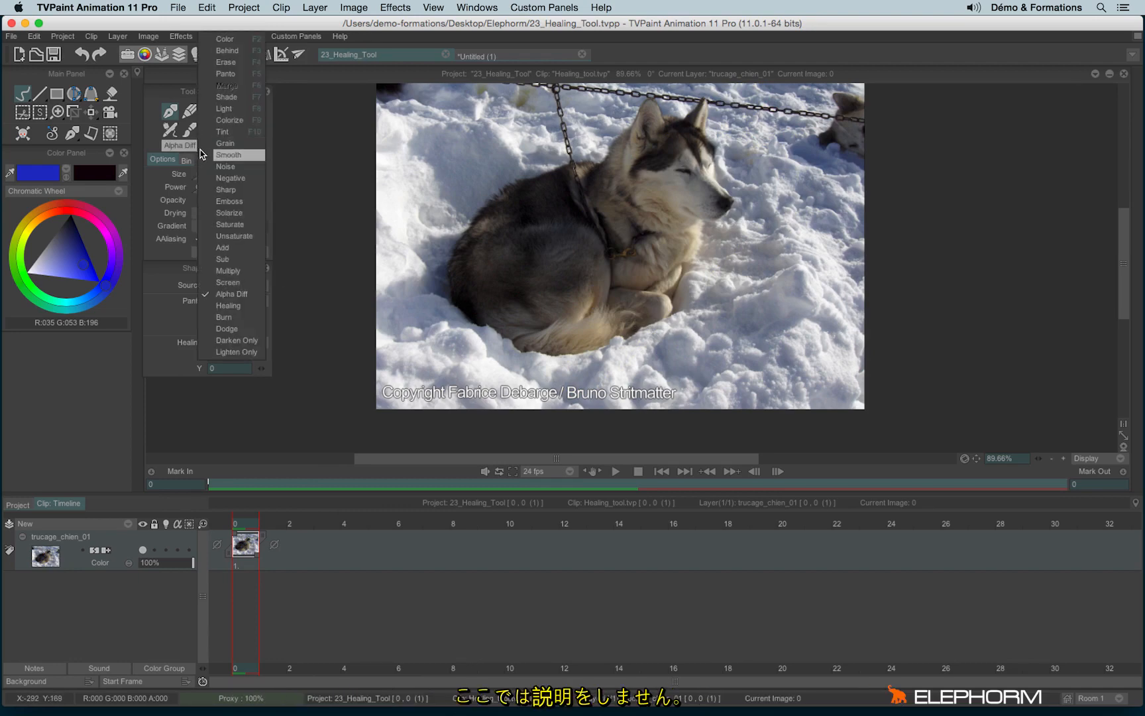
pyautogui.click(236, 306)
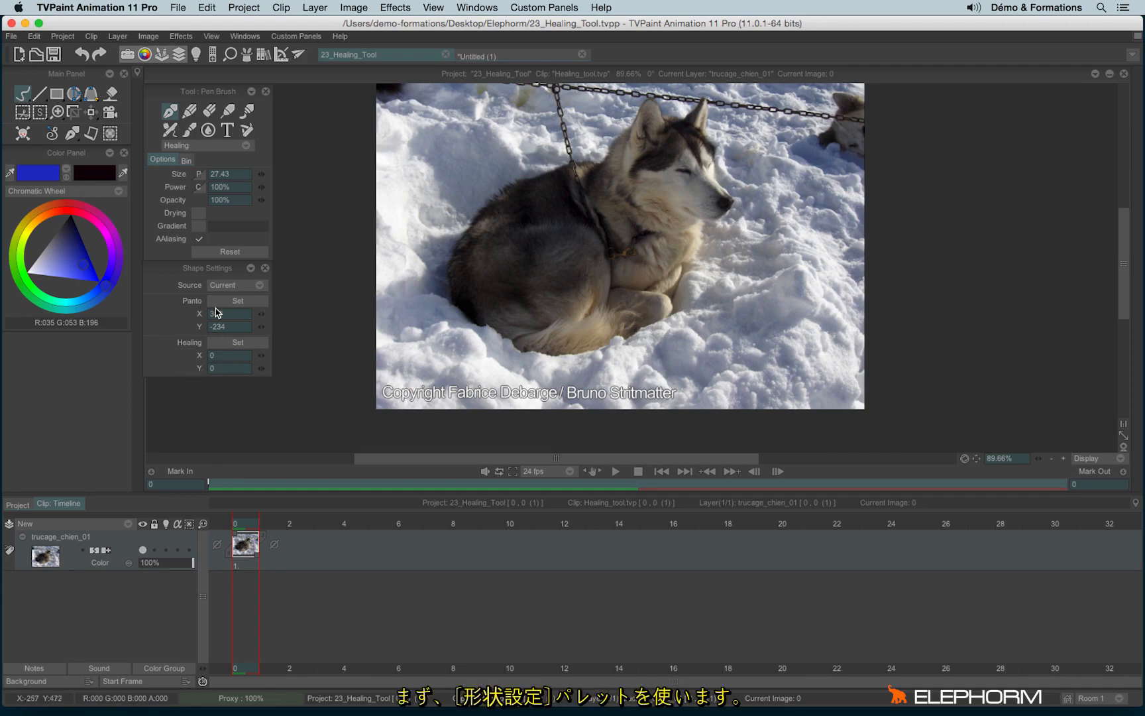
pyautogui.moveTo(203, 276); pyautogui.dragTo(206, 271)
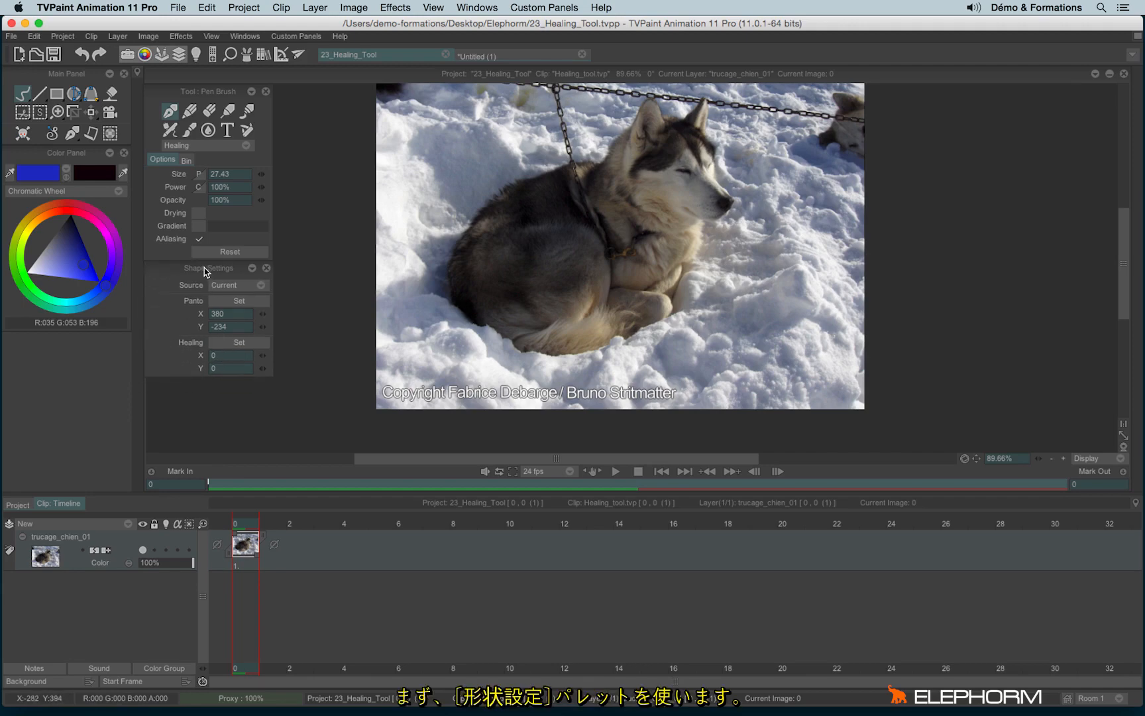
pyautogui.click(229, 343)
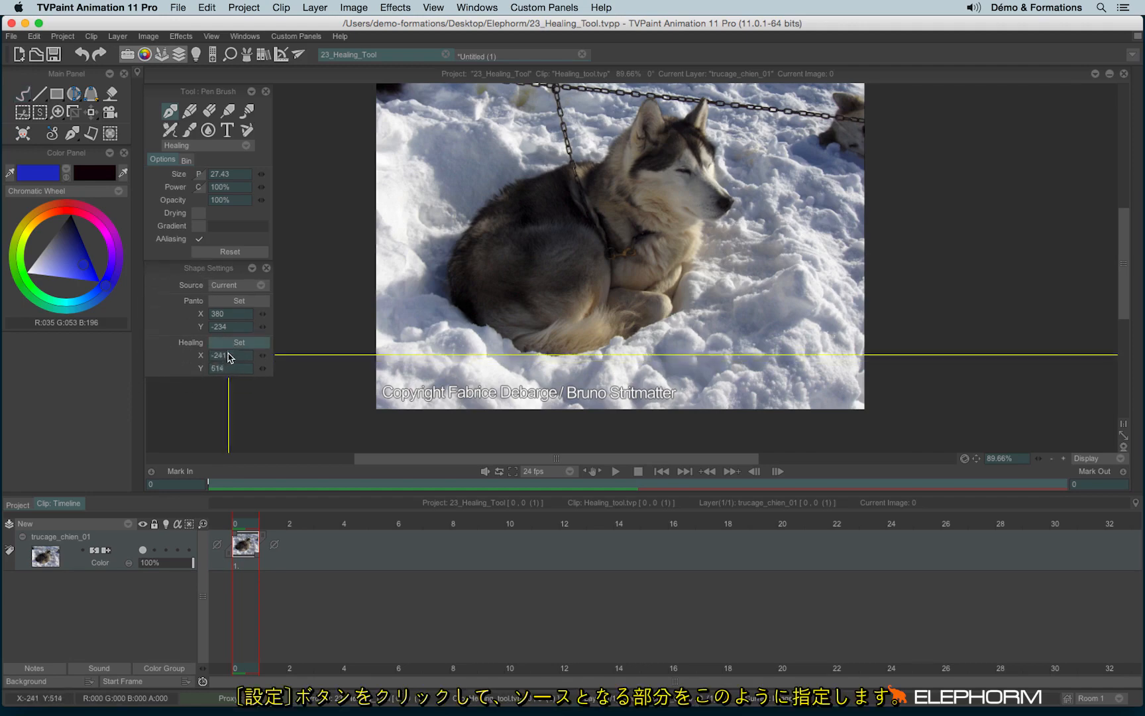
pyautogui.click(792, 321)
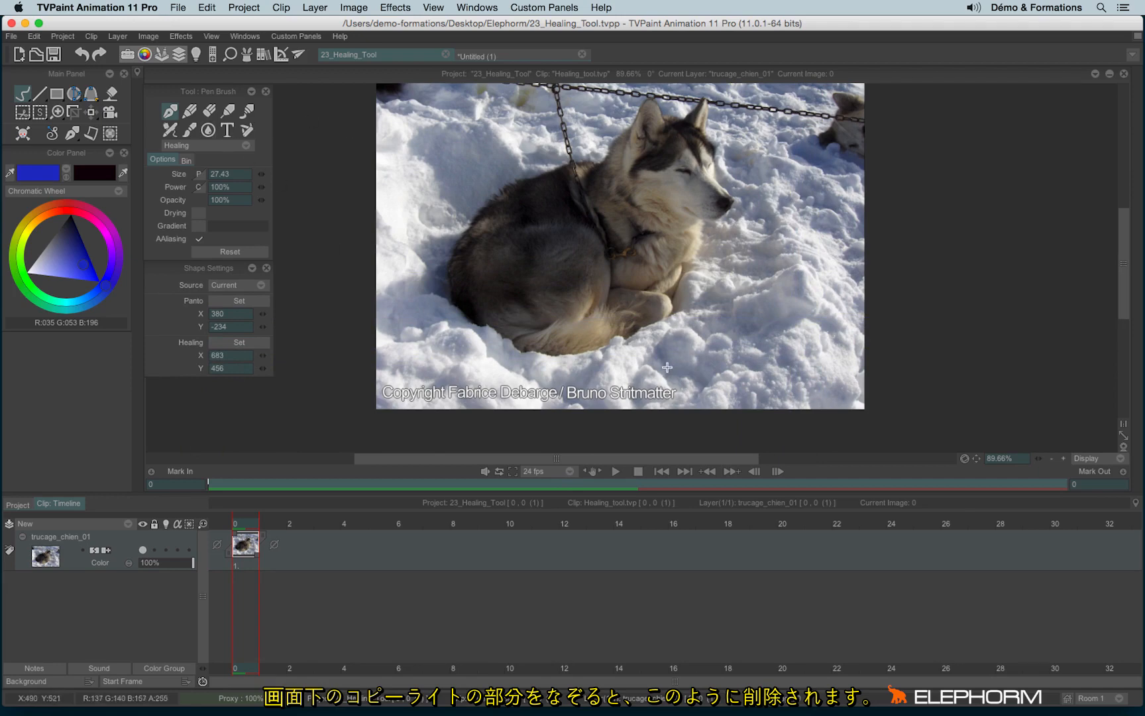
# Remove the copyright text along the photo's lower edge by painting over it with the healing brush.
pyautogui.moveTo(654, 393); pyautogui.dragTo(657, 393)
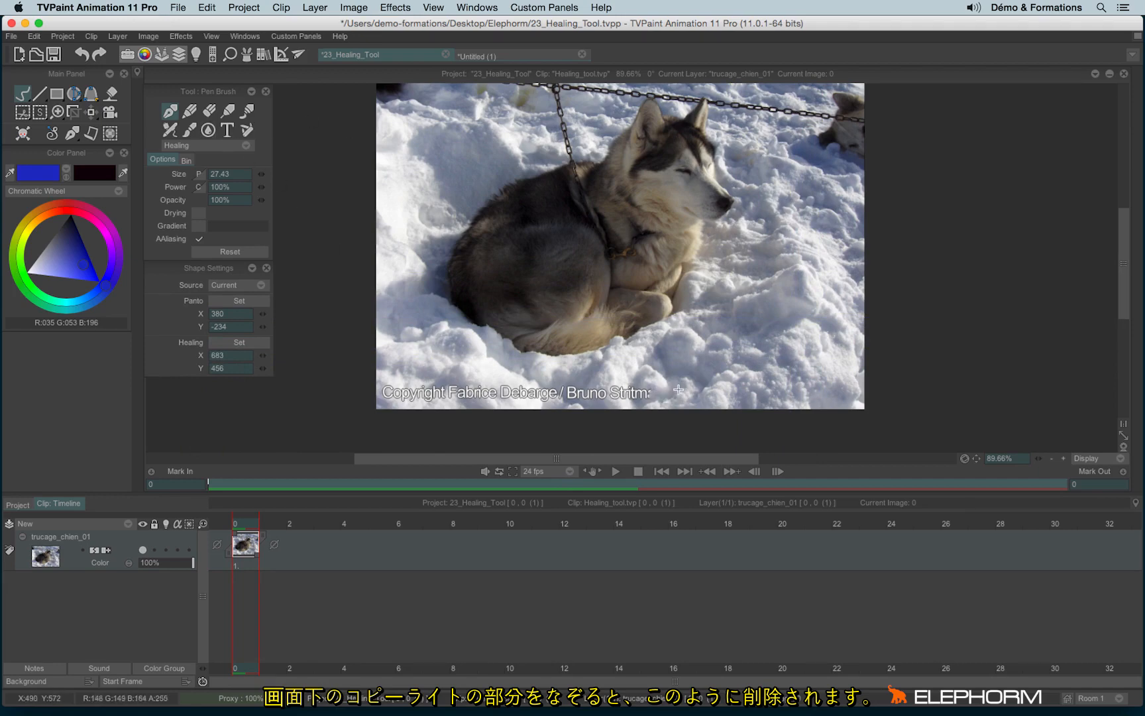
pyautogui.moveTo(650, 391)
pyautogui.mouseDown()
pyautogui.moveTo(568, 388)
pyautogui.moveTo(573, 398)
pyautogui.moveTo(537, 414)
pyautogui.moveTo(563, 391)
pyautogui.moveTo(520, 397)
pyautogui.moveTo(514, 384)
pyautogui.moveTo(499, 389)
pyautogui.moveTo(507, 405)
pyautogui.moveTo(494, 393)
pyautogui.moveTo(508, 383)
pyautogui.moveTo(491, 383)
pyautogui.moveTo(491, 396)
pyautogui.moveTo(478, 388)
pyautogui.moveTo(490, 398)
pyautogui.moveTo(436, 412)
pyautogui.moveTo(474, 398)
pyautogui.moveTo(452, 387)
pyautogui.moveTo(438, 402)
pyautogui.moveTo(475, 391)
pyautogui.moveTo(386, 389)
pyautogui.moveTo(419, 387)
pyautogui.mouseUp()
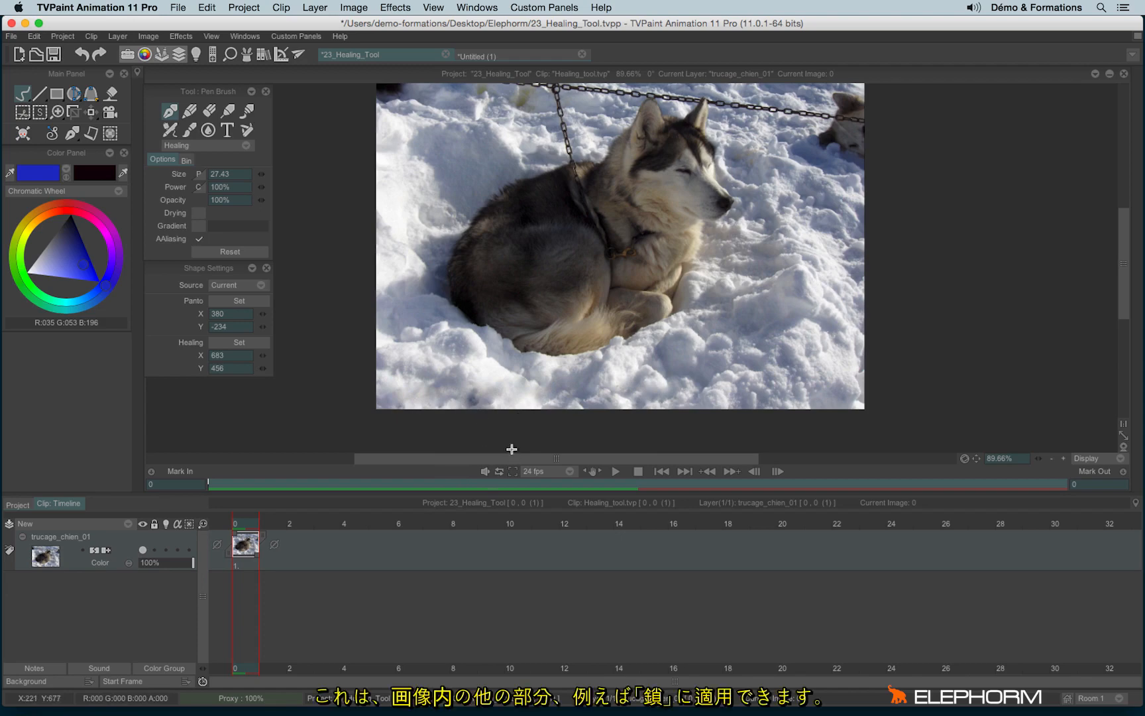
# Heal away the chain hanging down to the husky and the middle stretch of the long chain behind it.
pyautogui.scroll(-3, 604, 294)
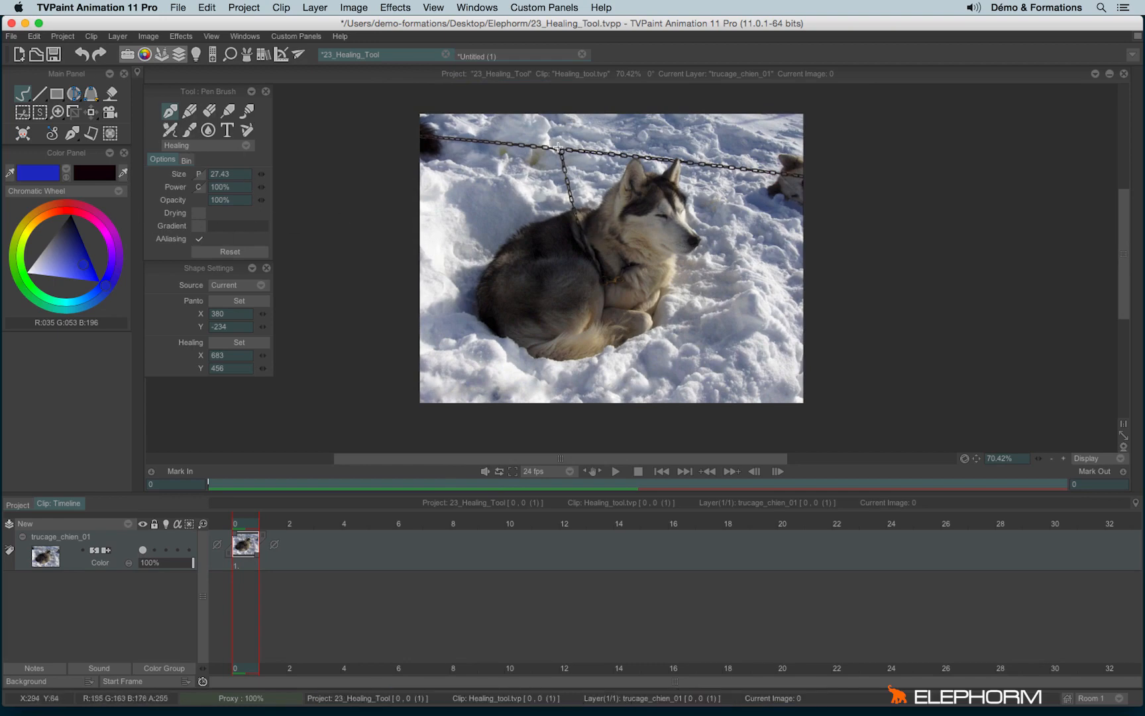
pyautogui.moveTo(559, 148)
pyautogui.mouseDown()
pyautogui.moveTo(569, 203)
pyautogui.moveTo(599, 175)
pyautogui.moveTo(561, 149)
pyautogui.moveTo(621, 148)
pyautogui.moveTo(568, 158)
pyautogui.moveTo(506, 147)
pyautogui.mouseUp()
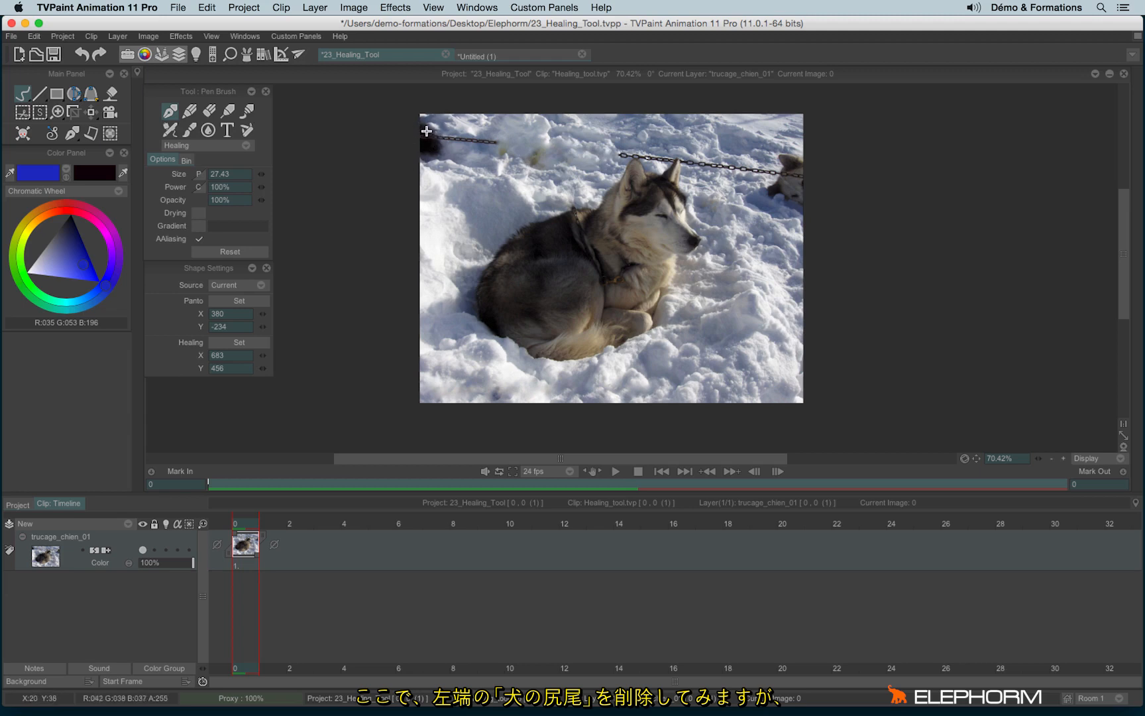
# Heal away the dark dog tail at the photo's upper-left edge and the nearby end of the chain fragment with repeated strokes.
pyautogui.moveTo(427, 132)
pyautogui.mouseDown()
pyautogui.moveTo(438, 154)
pyautogui.moveTo(428, 129)
pyautogui.moveTo(431, 141)
pyautogui.mouseUp()
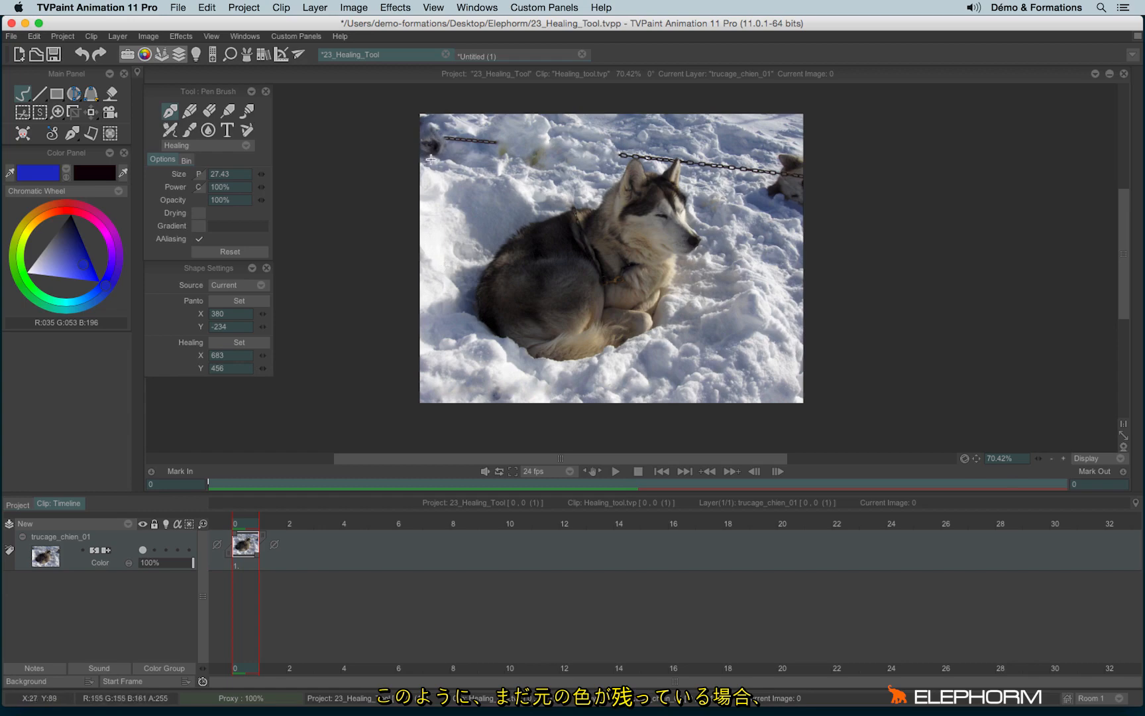
pyautogui.scroll(6, 432, 141)
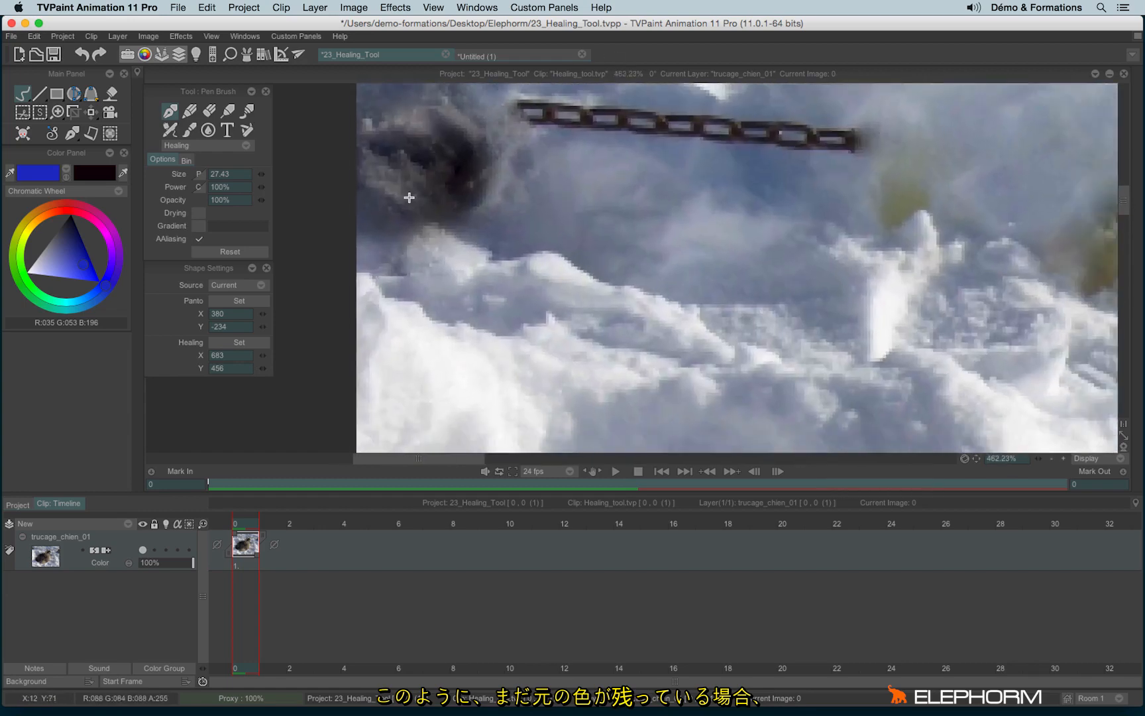
pyautogui.scroll(-6, 477, 203)
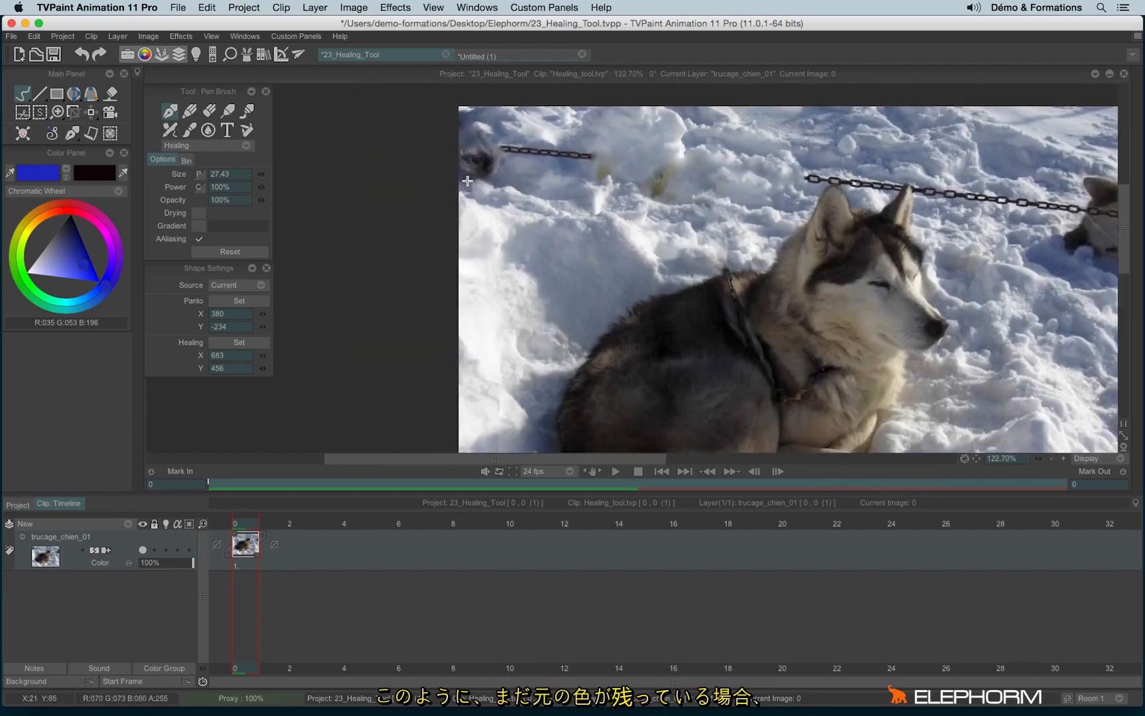
pyautogui.moveTo(484, 165)
pyautogui.mouseDown()
pyautogui.moveTo(464, 152)
pyautogui.moveTo(463, 175)
pyautogui.moveTo(485, 159)
pyautogui.moveTo(469, 169)
pyautogui.moveTo(459, 124)
pyautogui.moveTo(459, 169)
pyautogui.moveTo(476, 141)
pyautogui.mouseUp()
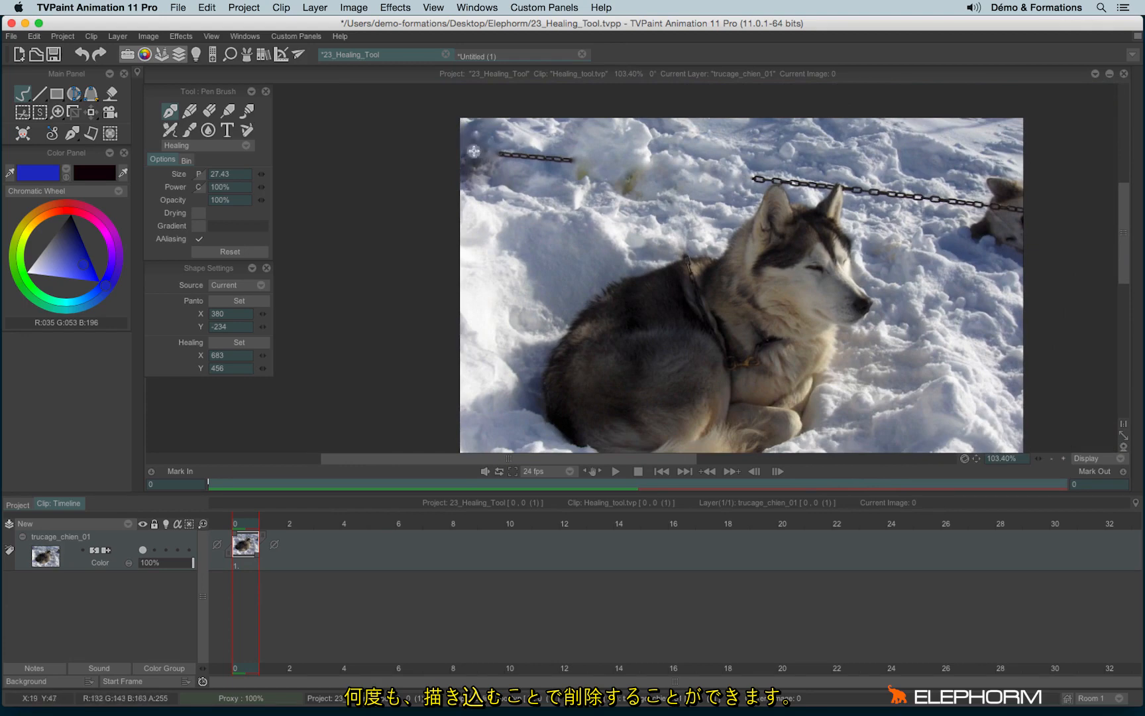
pyautogui.moveTo(507, 157)
pyautogui.mouseDown()
pyautogui.moveTo(538, 157)
pyautogui.moveTo(503, 164)
pyautogui.mouseUp()
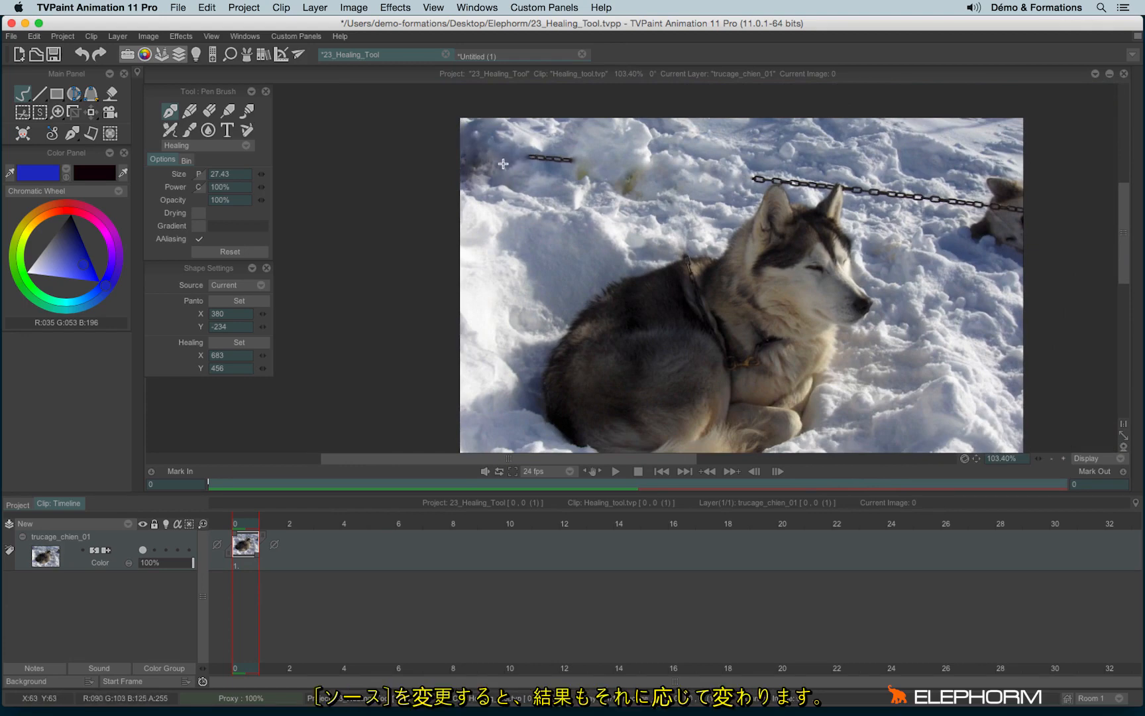
# Move the healing source to the snow at X 757, Y 353 and heal away the remaining chain fragment on the photo's left side.
pyautogui.click(240, 343)
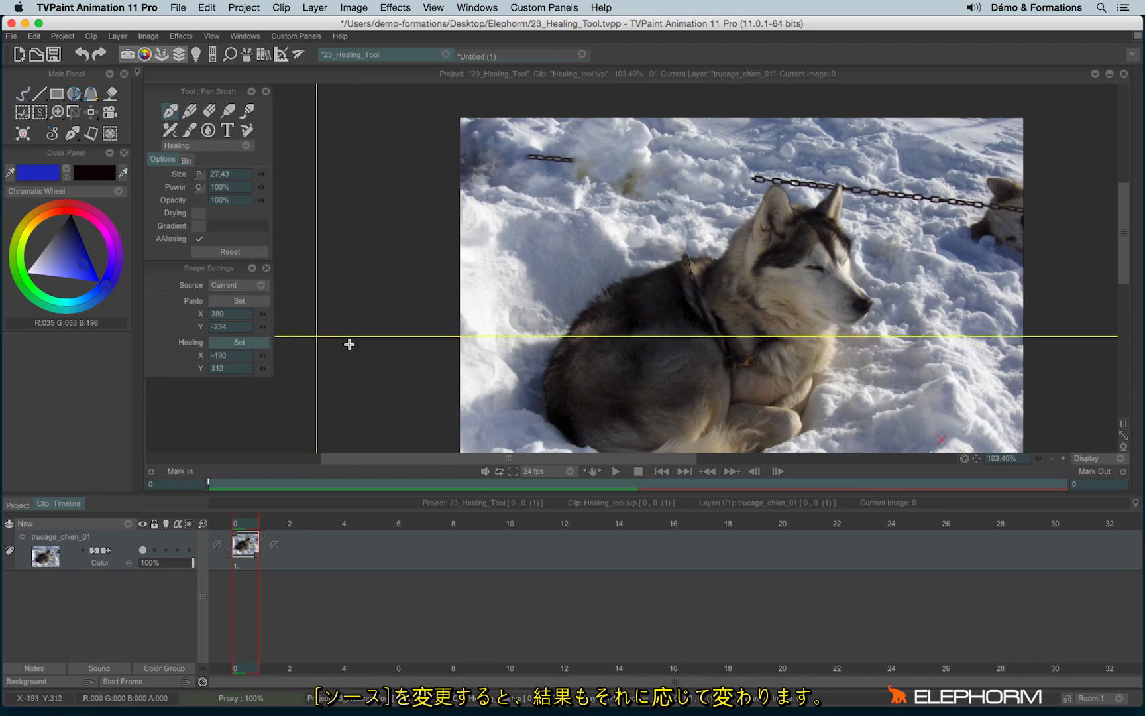
pyautogui.click(994, 366)
pyautogui.moveTo(536, 158)
pyautogui.mouseDown()
pyautogui.moveTo(558, 150)
pyautogui.moveTo(556, 161)
pyautogui.moveTo(555, 144)
pyautogui.moveTo(574, 161)
pyautogui.mouseUp()
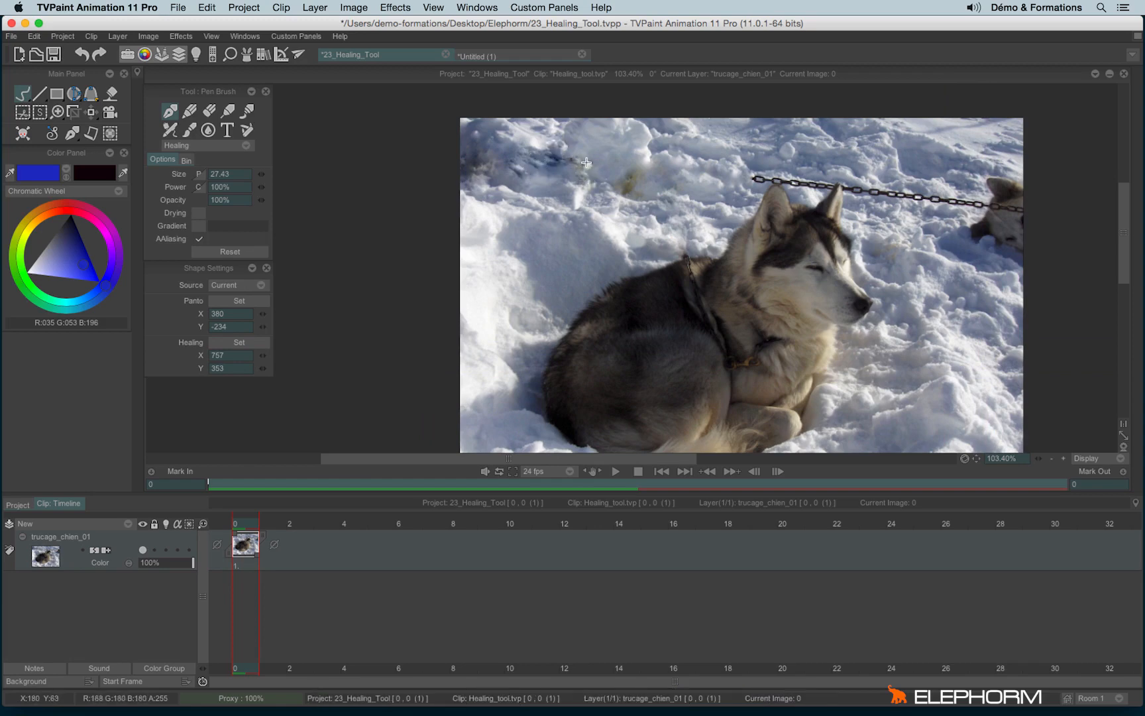
pyautogui.scroll(-3, 754, 194)
pyautogui.moveTo(724, 232); pyautogui.dragTo(612, 218)
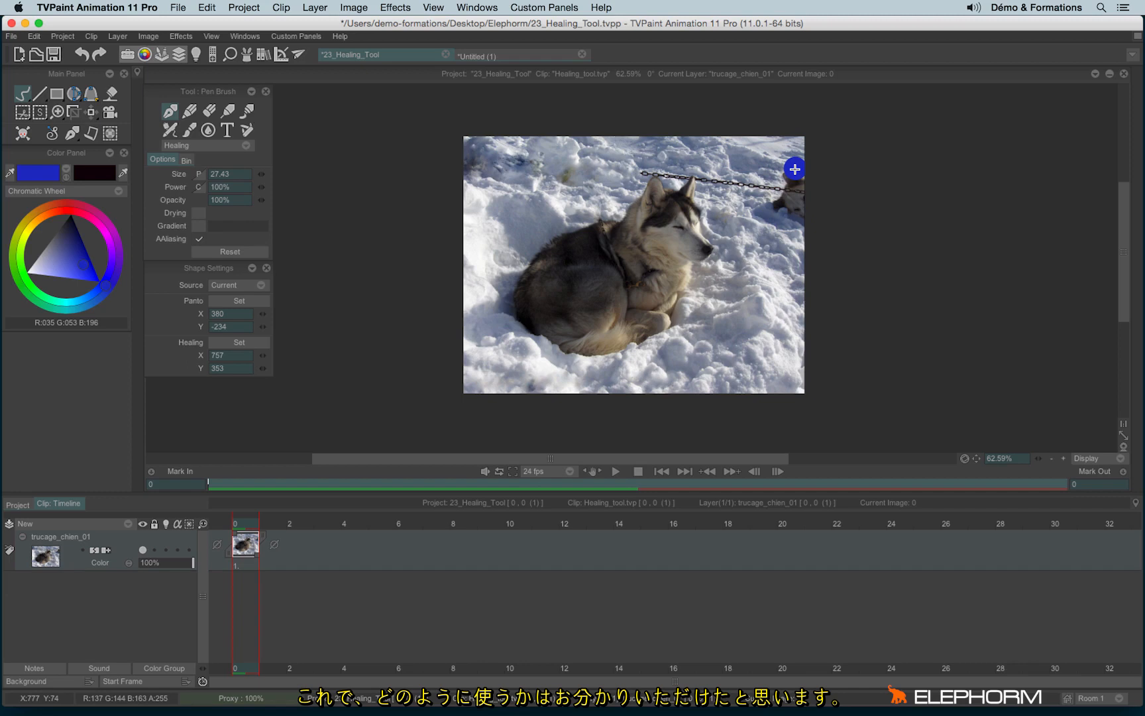
# Try Burn mode by painting over the husky's body and face, and undo the stroke.
pyautogui.click(233, 147)
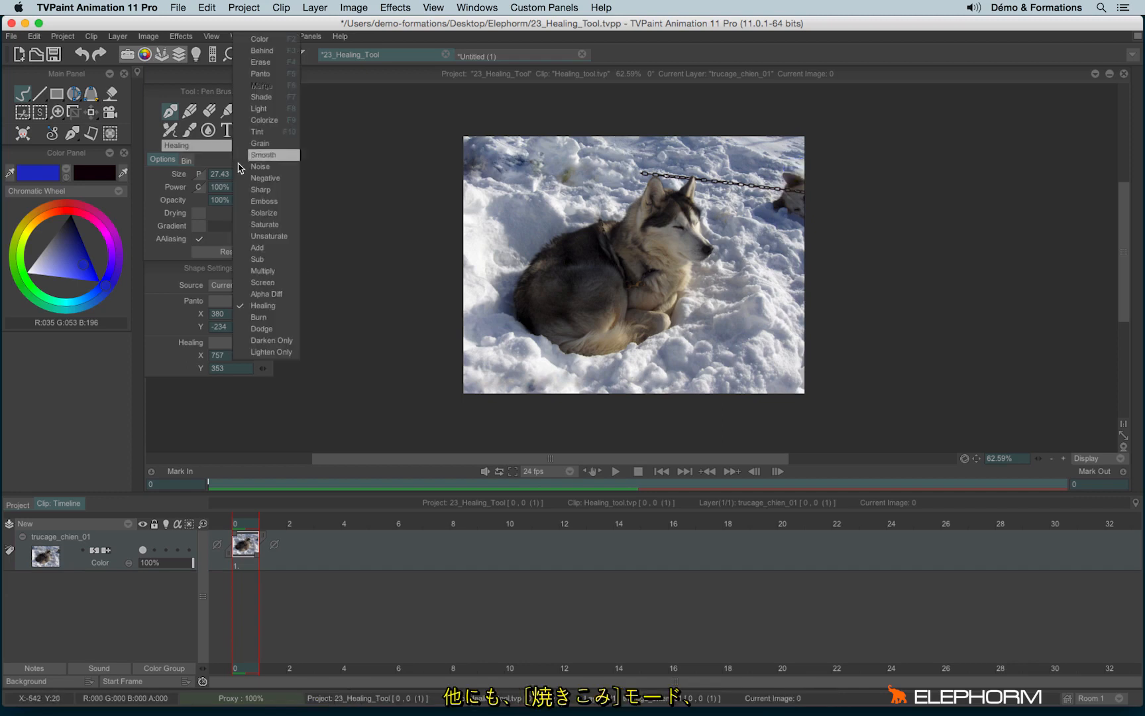
pyautogui.click(282, 318)
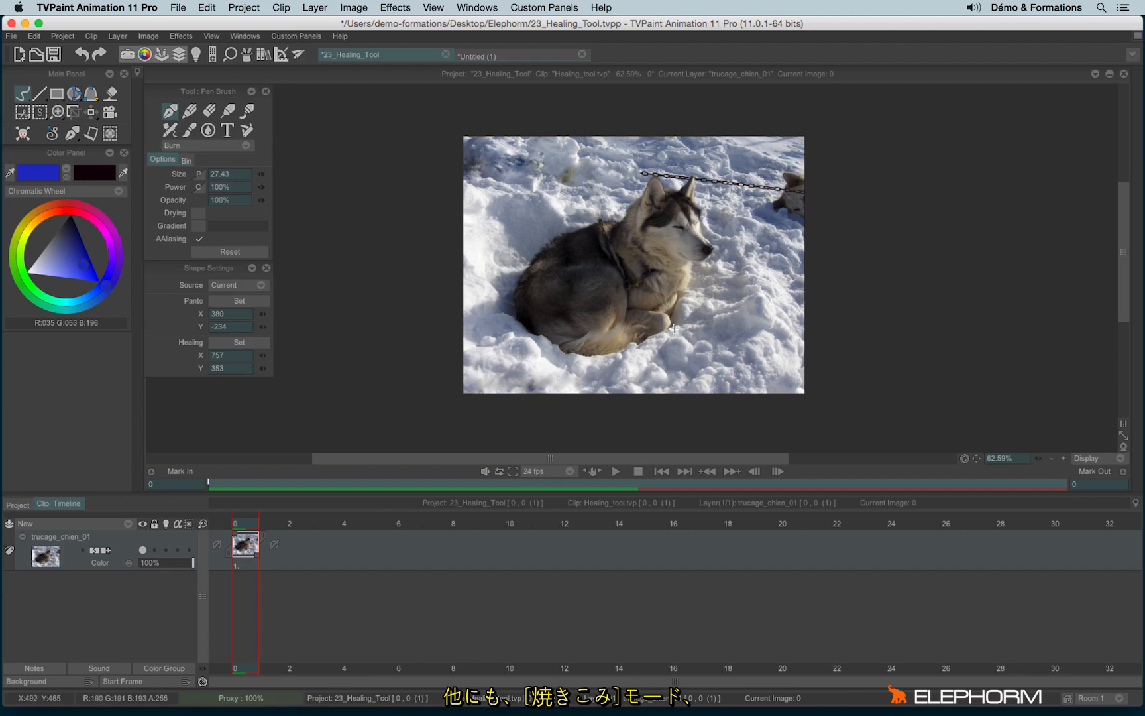
pyautogui.moveTo(612, 280)
pyautogui.mouseDown()
pyautogui.moveTo(698, 189)
pyautogui.moveTo(617, 281)
pyautogui.moveTo(716, 261)
pyautogui.mouseUp()
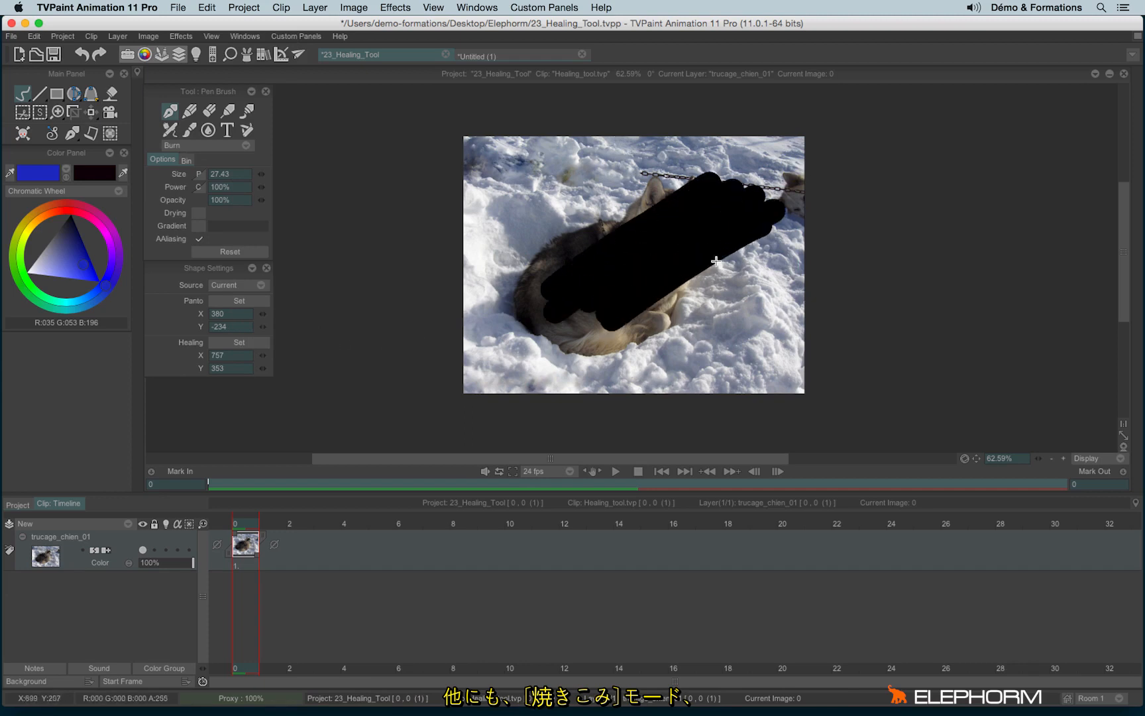
pyautogui.hotkey('ctrl', 'z')
# Try Dodge mode by painting over the husky's face and chest, and undo the stroke.
pyautogui.click(222, 146)
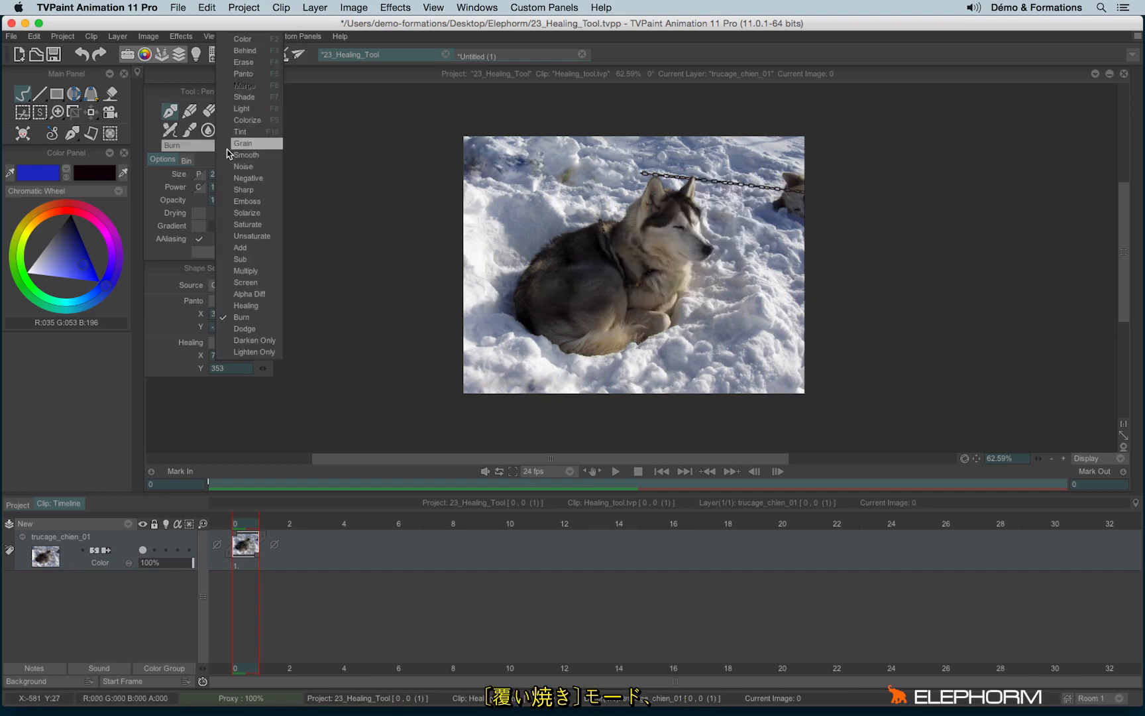
pyautogui.click(255, 329)
pyautogui.moveTo(699, 257)
pyautogui.mouseDown()
pyautogui.moveTo(640, 275)
pyautogui.moveTo(666, 279)
pyautogui.mouseUp()
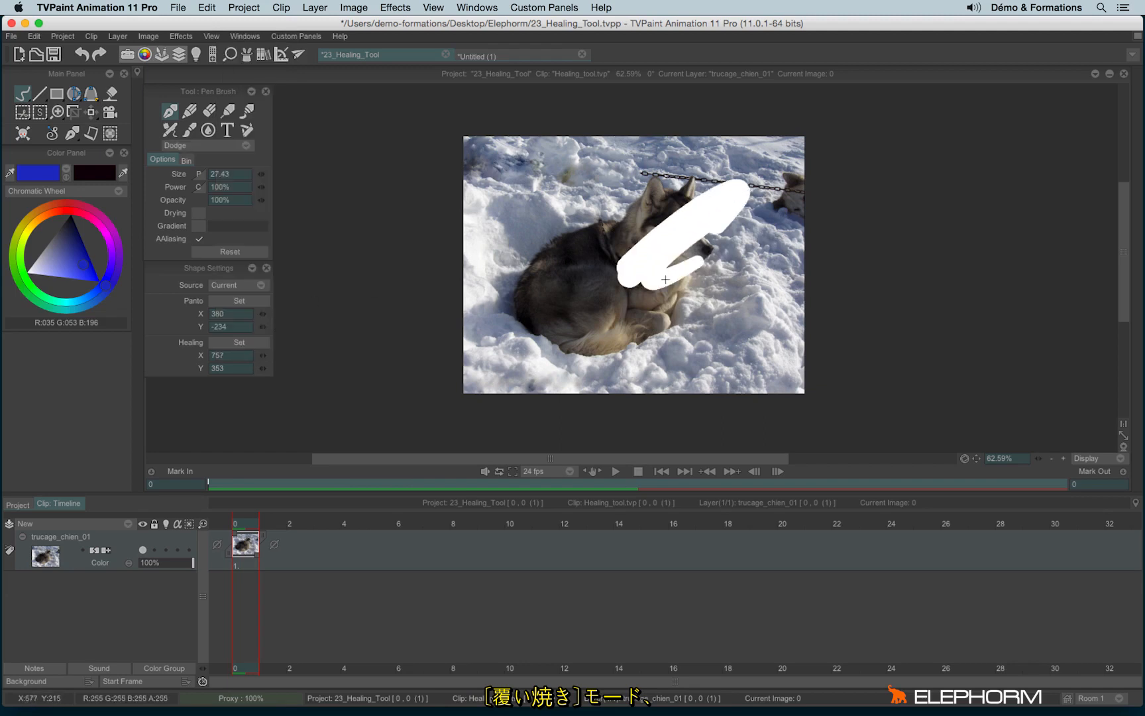
pyautogui.hotkey('ctrl', 'z')
# Try Darken Only mode with blue strokes from the husky's face down to its paws, and undo them.
pyautogui.click(222, 146)
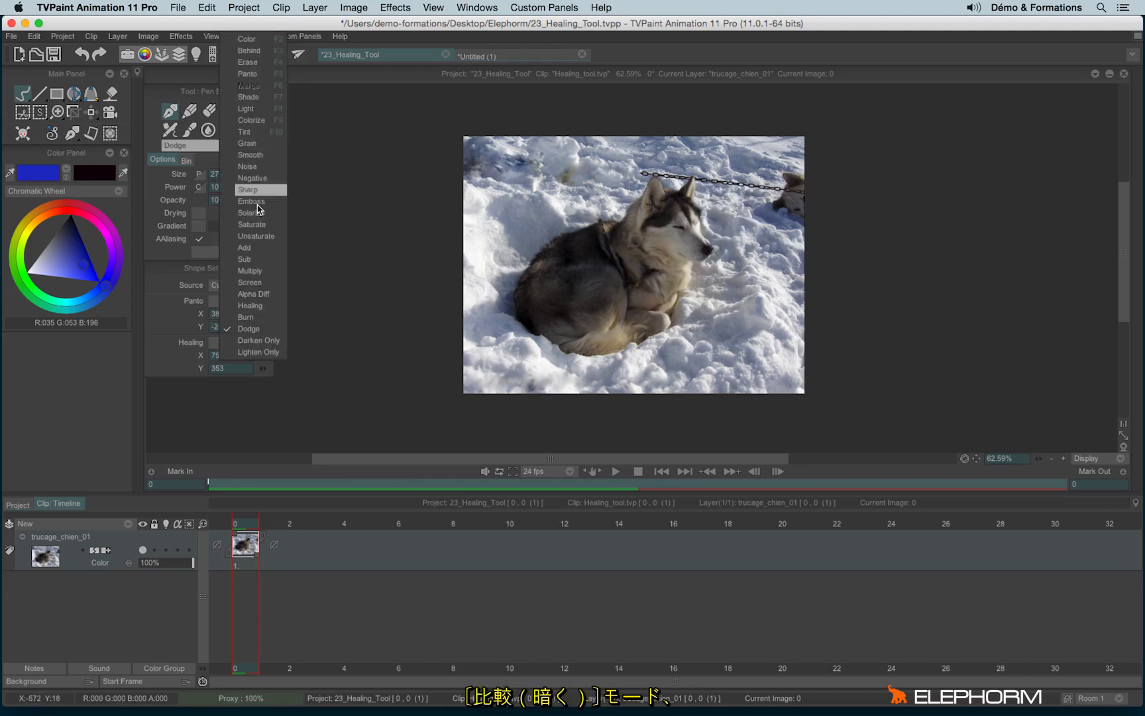
pyautogui.click(260, 340)
pyautogui.moveTo(693, 220)
pyautogui.mouseDown()
pyautogui.moveTo(617, 243)
pyautogui.moveTo(683, 265)
pyautogui.moveTo(623, 352)
pyautogui.mouseUp()
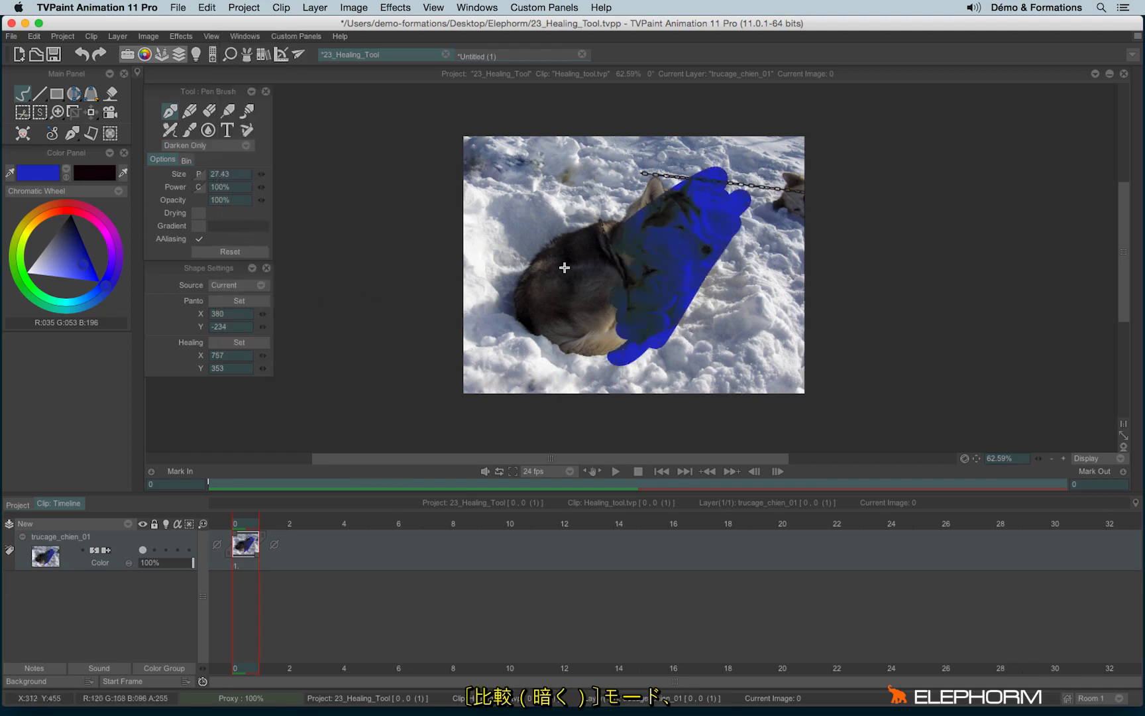
pyautogui.hotkey('ctrl', 'z')
# Switch the Pen Brush to Lighten Only mode, try it over the husky's head and back, and undo the stroke.
pyautogui.click(219, 147)
pyautogui.click(258, 353)
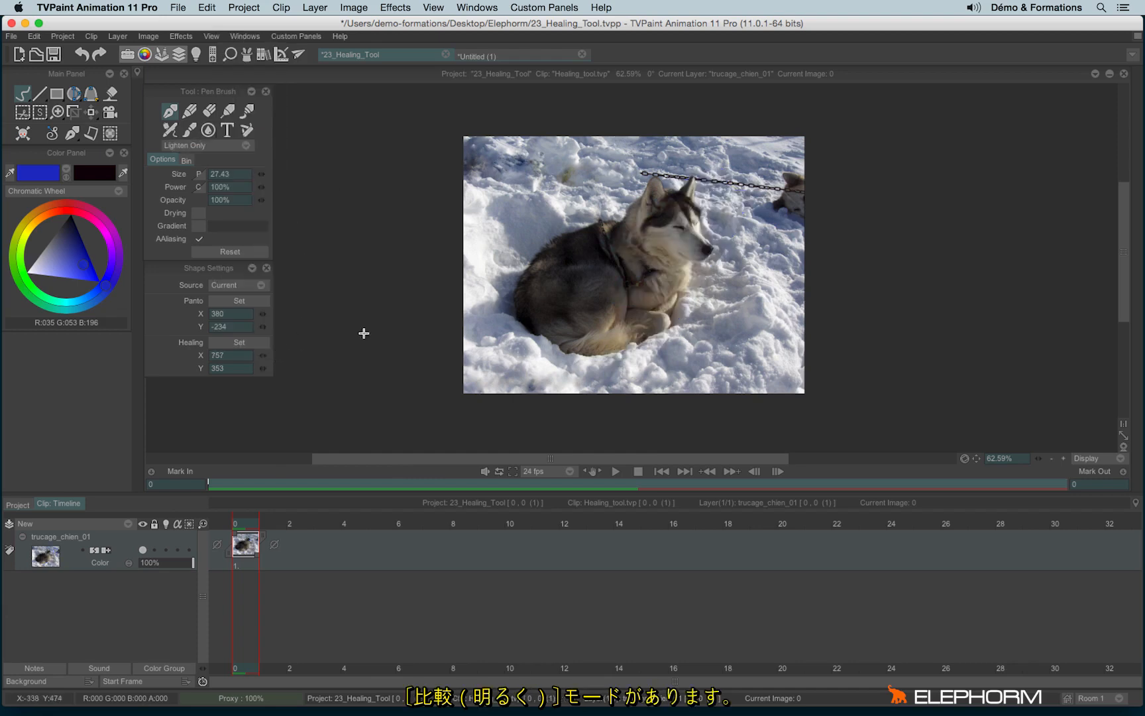
pyautogui.moveTo(688, 252)
pyautogui.mouseDown()
pyautogui.moveTo(641, 205)
pyautogui.moveTo(605, 265)
pyautogui.moveTo(712, 218)
pyautogui.moveTo(668, 270)
pyautogui.moveTo(650, 327)
pyautogui.moveTo(627, 326)
pyautogui.moveTo(585, 231)
pyautogui.moveTo(564, 277)
pyautogui.moveTo(577, 308)
pyautogui.moveTo(605, 217)
pyautogui.mouseUp()
pyautogui.hotkey('ctrl', 'z')
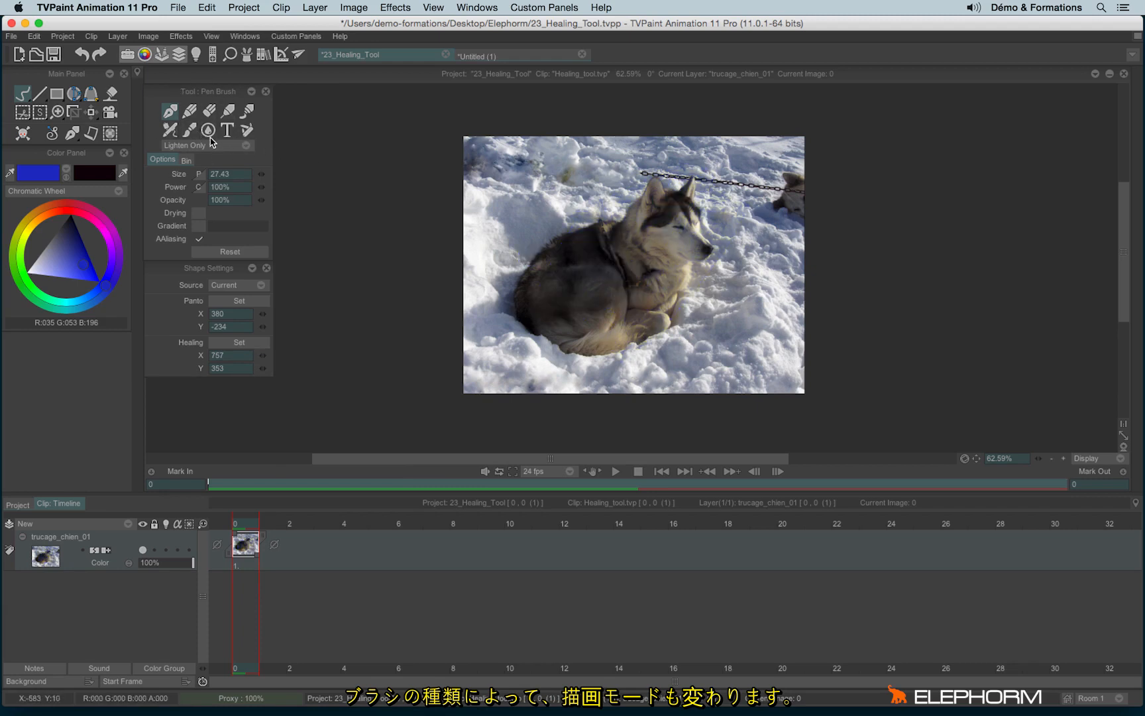
# Switch to the Eraser Brush and examine which drawing modes it offers.
pyautogui.click(209, 112)
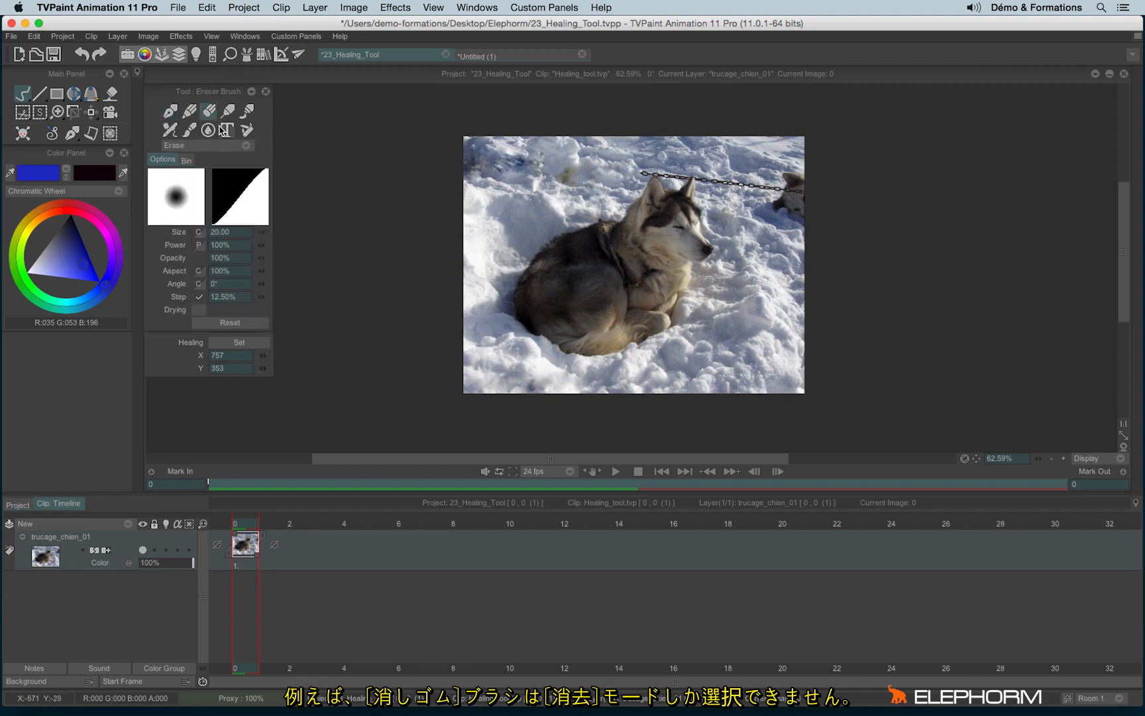
pyautogui.click(232, 145)
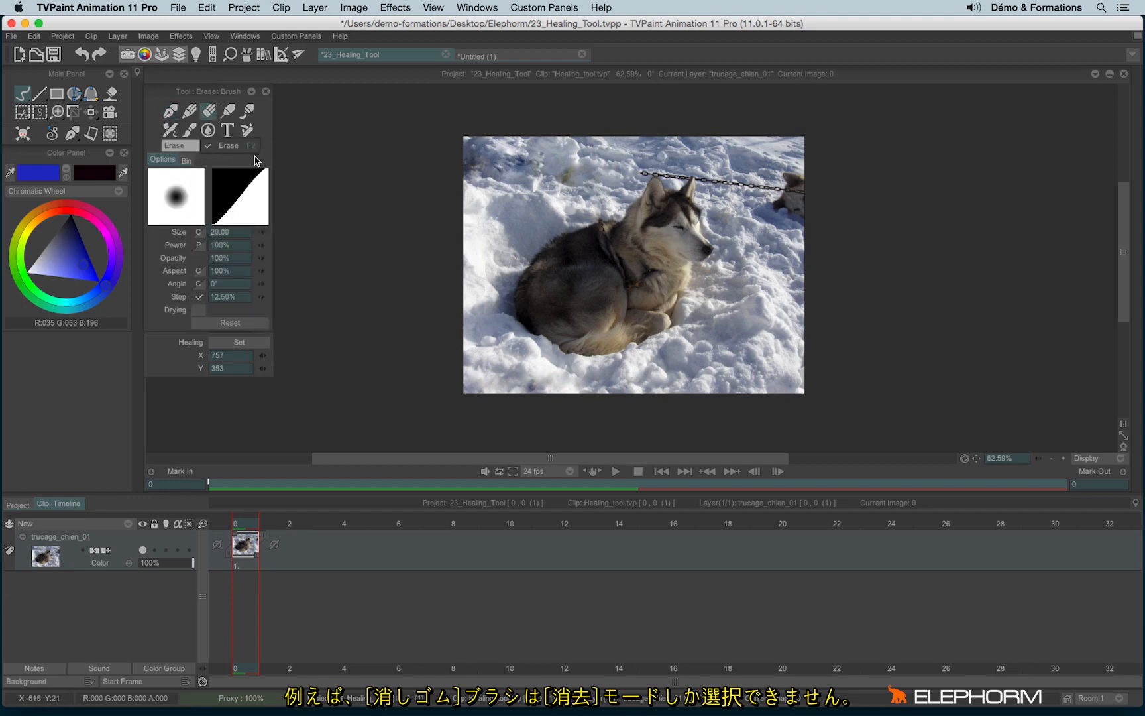
# Switch to the Oil Brush and examine which drawing modes it offers.
pyautogui.click(247, 111)
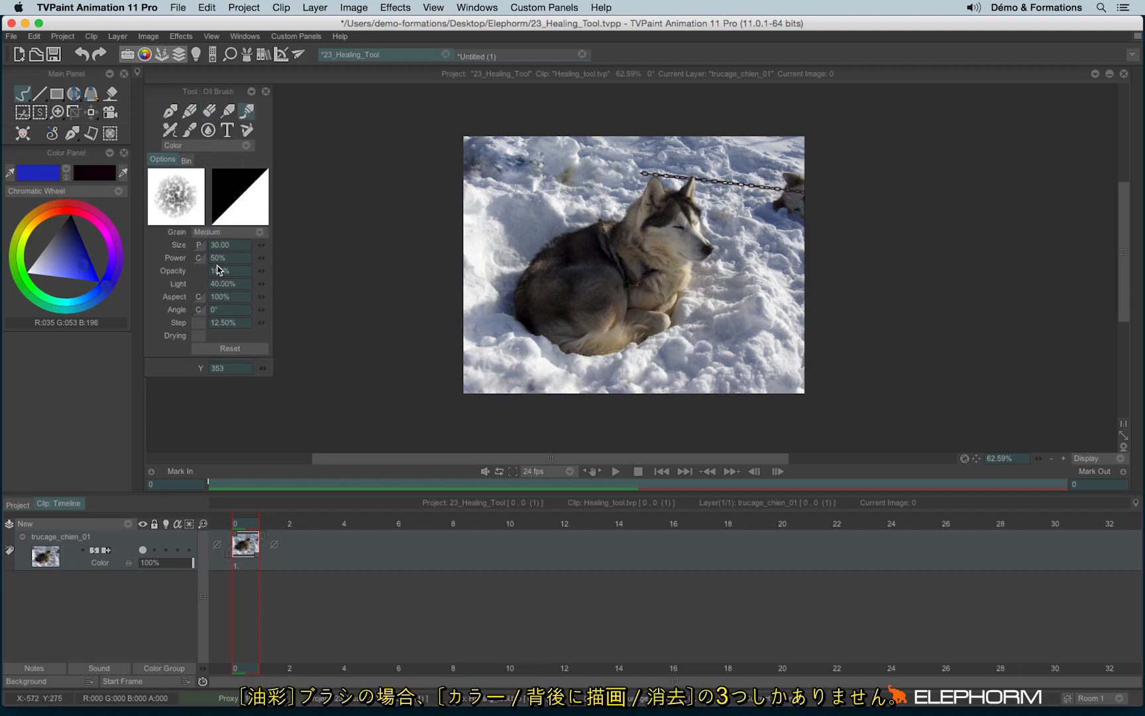
pyautogui.click(204, 146)
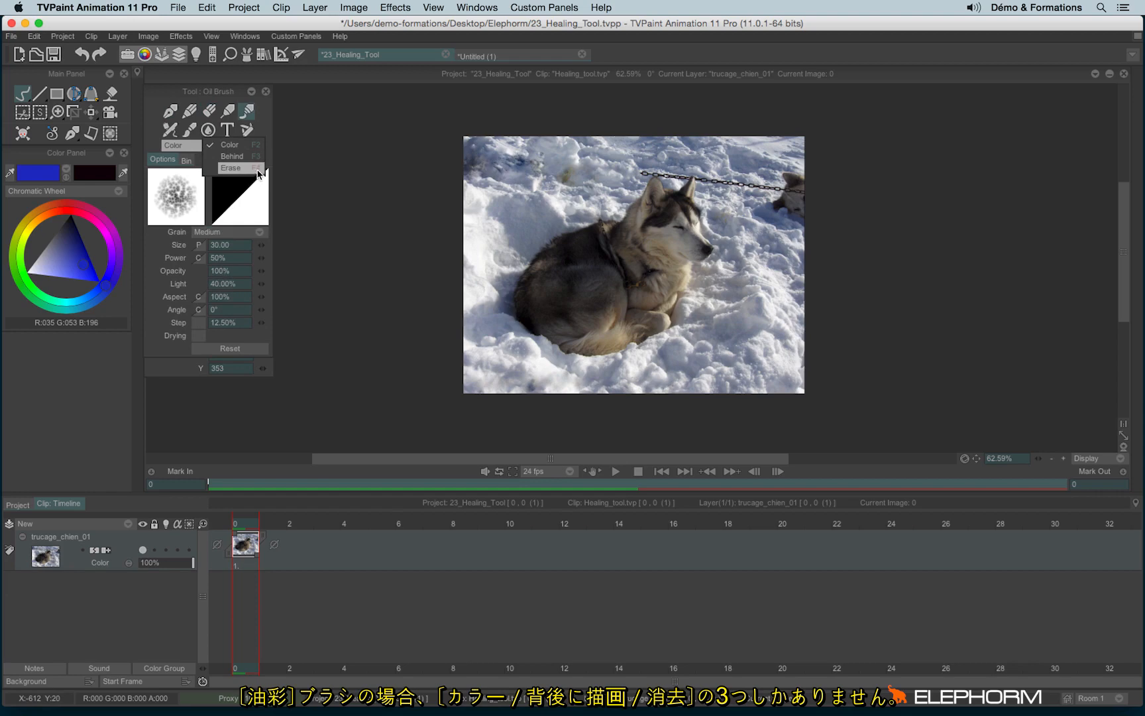
# Switch to the Special Brush in Smear mode, smear the snow beside the husky's paws, and undo the stroke.
pyautogui.click(208, 130)
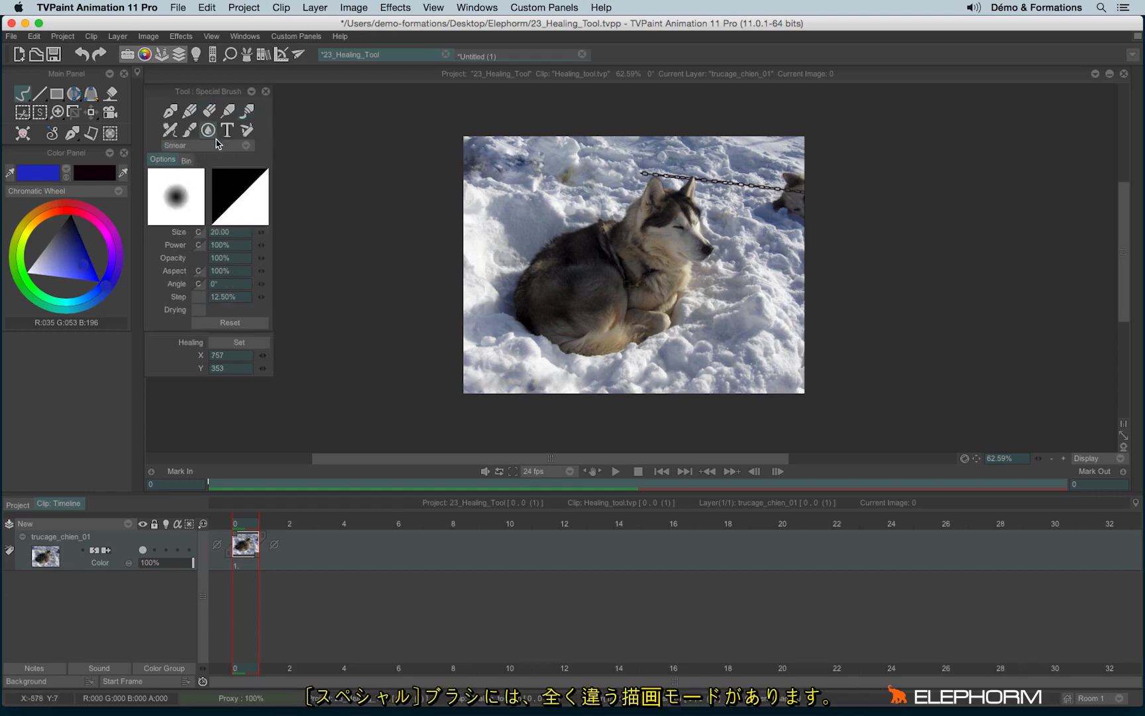
pyautogui.click(209, 146)
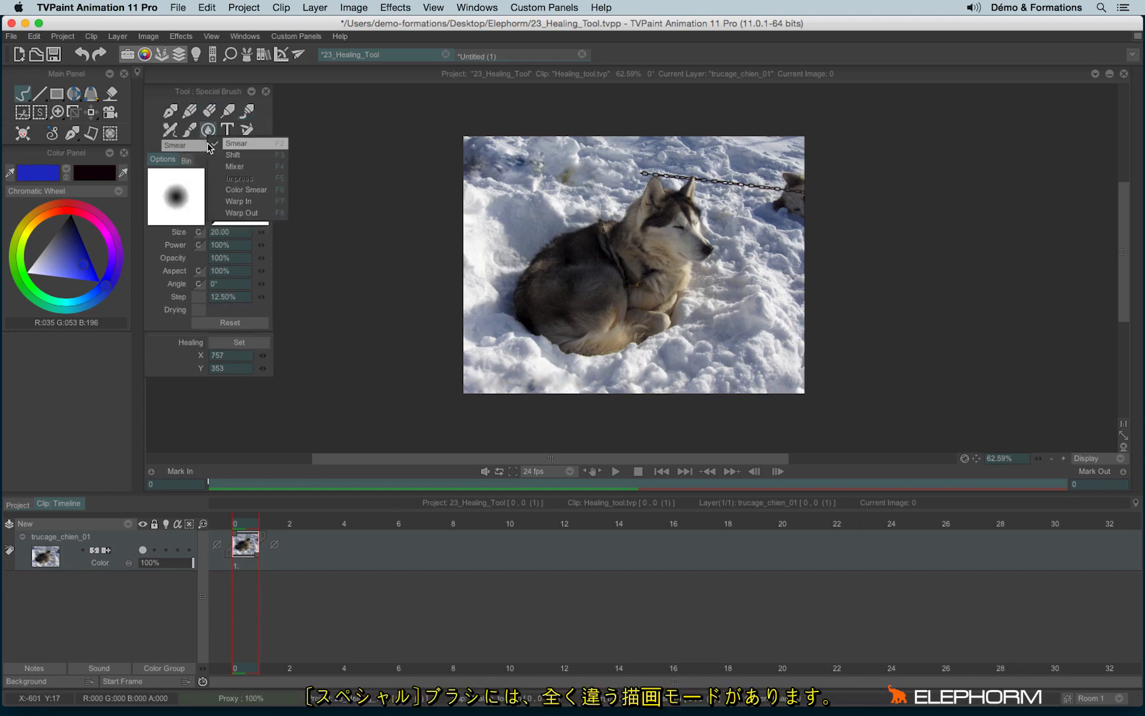
pyautogui.click(261, 151)
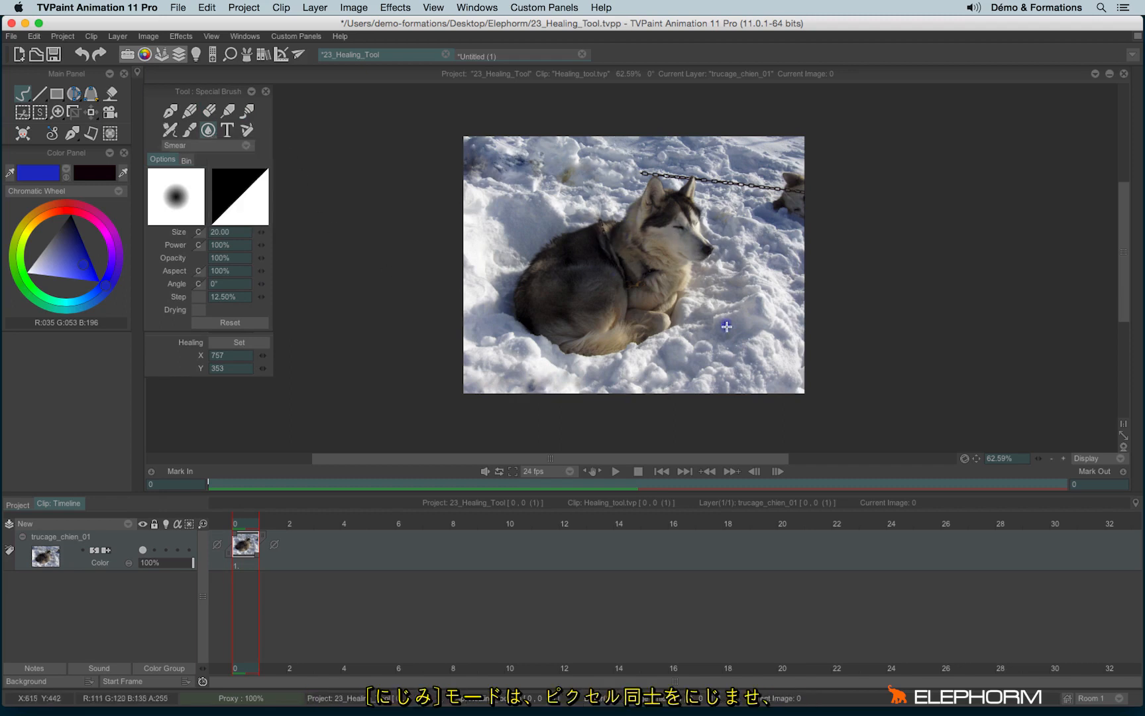
pyautogui.moveTo(727, 325)
pyautogui.mouseDown()
pyautogui.moveTo(666, 316)
pyautogui.moveTo(683, 294)
pyautogui.moveTo(702, 292)
pyautogui.moveTo(626, 341)
pyautogui.moveTo(670, 313)
pyautogui.moveTo(686, 334)
pyautogui.mouseUp()
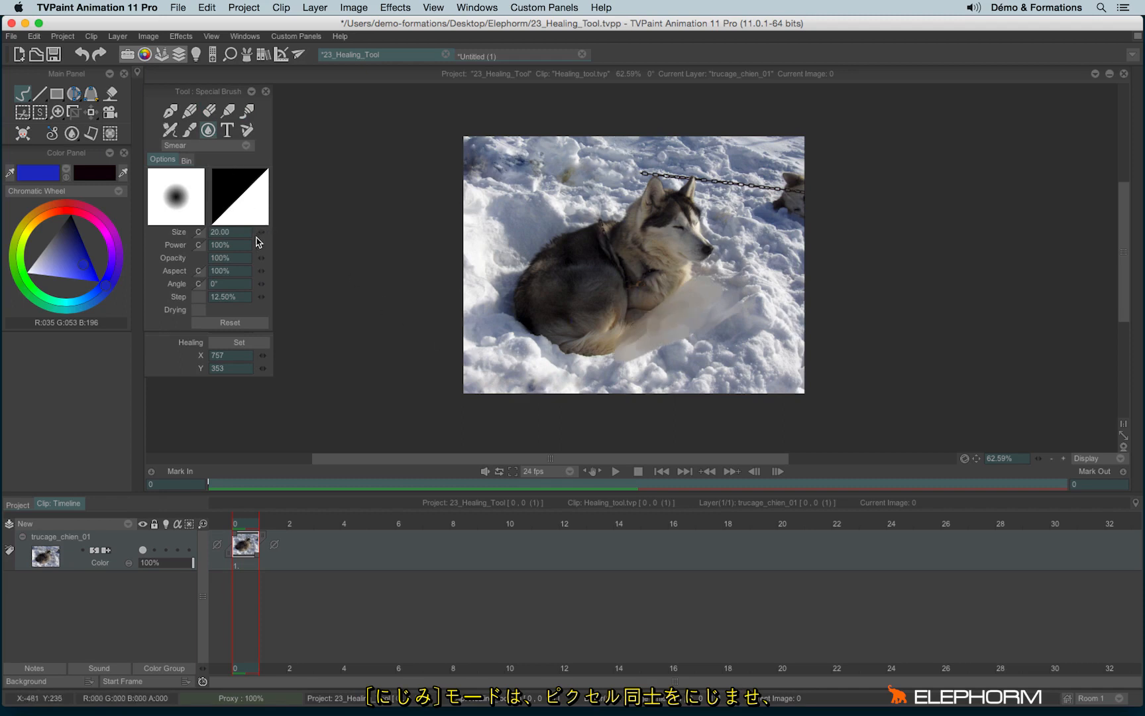
pyautogui.press('super+z')
# Try Shift mode with strokes across the husky's head and chest, and undo them.
pyautogui.click(245, 145)
pyautogui.click(265, 159)
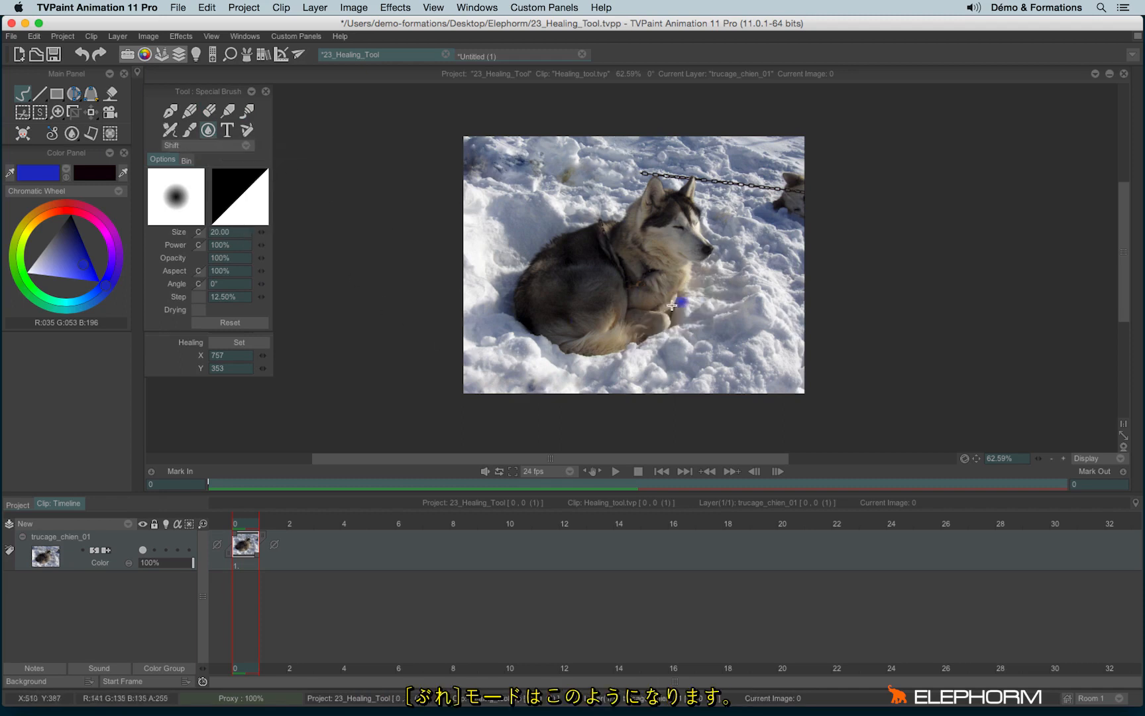
pyautogui.moveTo(672, 305)
pyautogui.mouseDown()
pyautogui.moveTo(699, 239)
pyautogui.moveTo(676, 195)
pyautogui.moveTo(606, 265)
pyautogui.mouseUp()
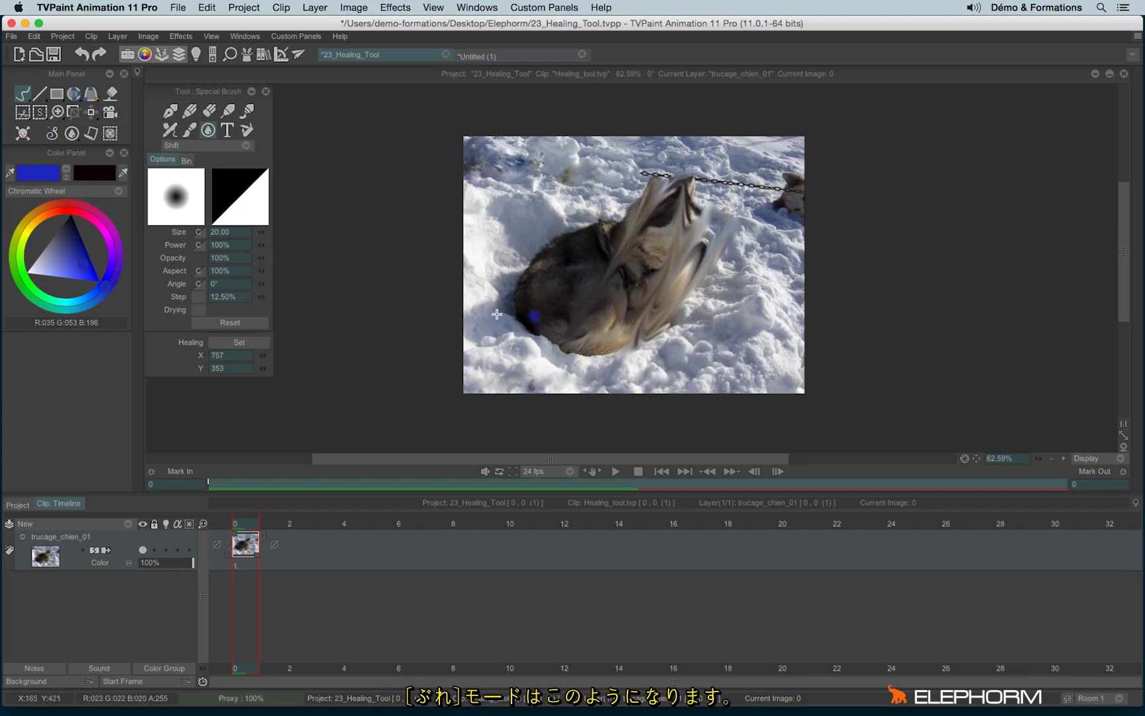
pyautogui.press('super+z')
# Try Mixer mode over the husky's head, body and the snow beside its face, and undo all the strokes.
pyautogui.click(213, 149)
pyautogui.click(245, 171)
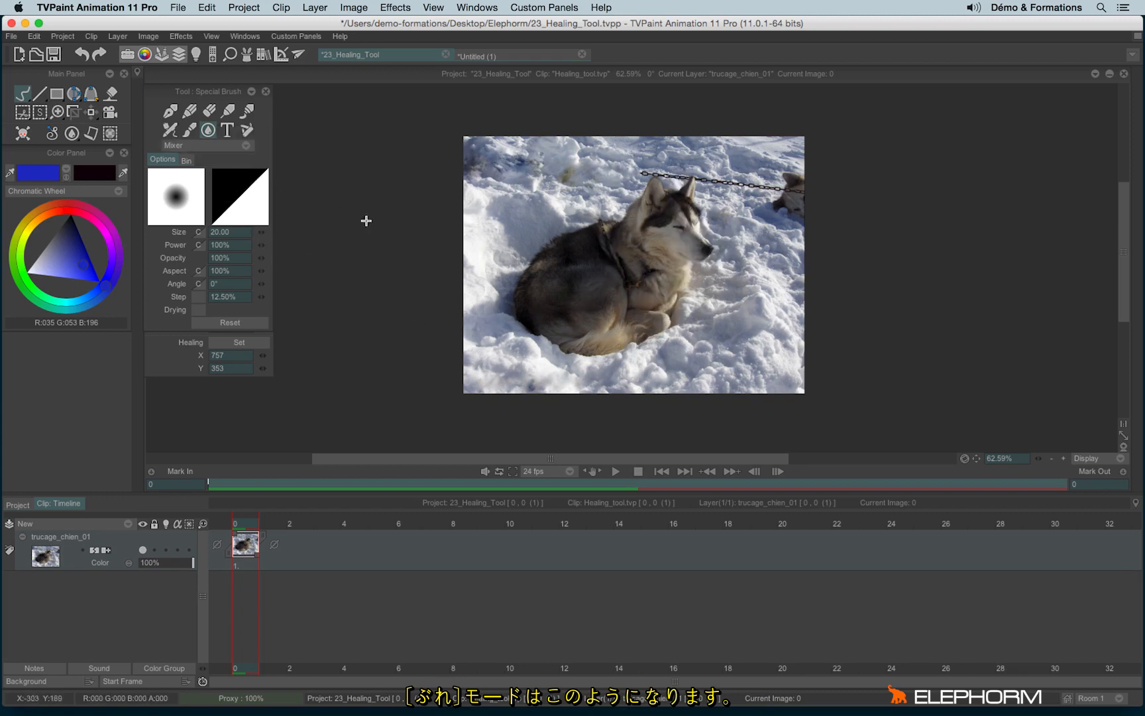
pyautogui.moveTo(716, 218)
pyautogui.mouseDown()
pyautogui.moveTo(642, 331)
pyautogui.moveTo(694, 247)
pyautogui.moveTo(670, 228)
pyautogui.moveTo(684, 189)
pyautogui.moveTo(623, 217)
pyautogui.moveTo(692, 260)
pyautogui.moveTo(726, 218)
pyautogui.moveTo(717, 264)
pyautogui.moveTo(745, 244)
pyautogui.moveTo(721, 244)
pyautogui.moveTo(721, 220)
pyautogui.moveTo(740, 265)
pyautogui.moveTo(751, 229)
pyautogui.moveTo(706, 315)
pyautogui.mouseUp()
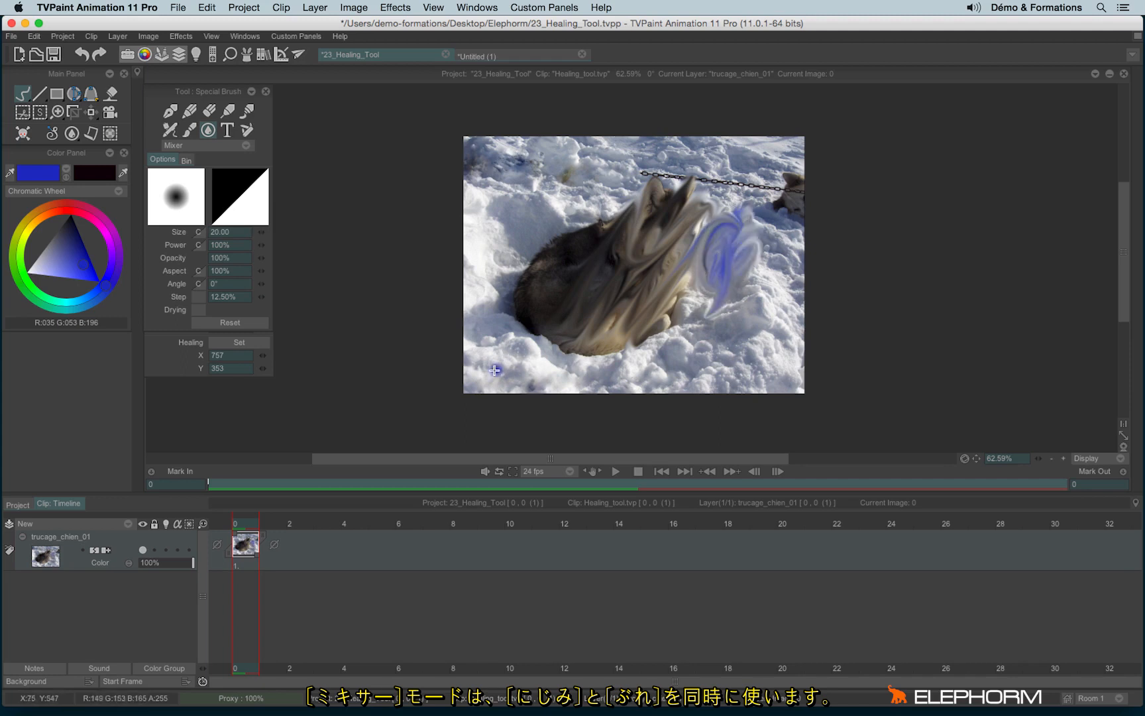
pyautogui.press('super+z')
pyautogui.press('super+z')
pyautogui.press('super+z')
pyautogui.press('super+z')
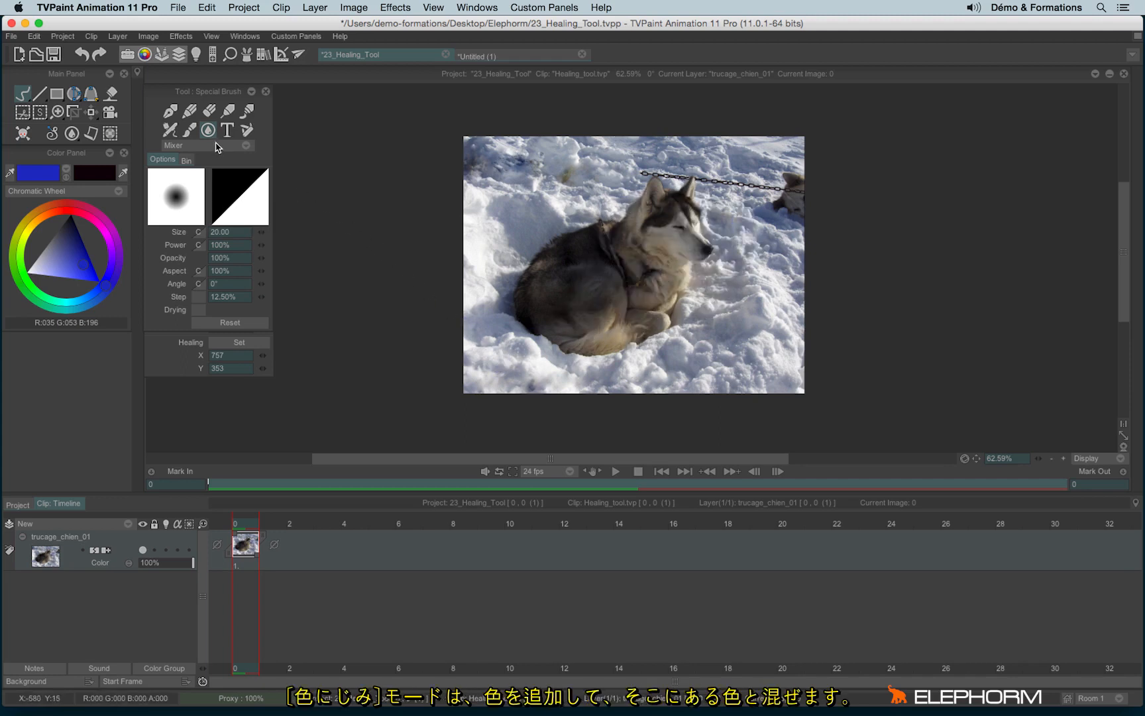
# Try Color Smear mode with blue from the husky's muzzle down to its paws, and undo the stroke.
pyautogui.click(215, 146)
pyautogui.click(240, 168)
pyautogui.moveTo(717, 272)
pyautogui.mouseDown()
pyautogui.moveTo(701, 291)
pyautogui.moveTo(689, 289)
pyautogui.moveTo(710, 263)
pyautogui.moveTo(669, 297)
pyautogui.moveTo(689, 257)
pyautogui.moveTo(692, 273)
pyautogui.moveTo(721, 262)
pyautogui.moveTo(719, 293)
pyautogui.moveTo(692, 281)
pyautogui.moveTo(667, 325)
pyautogui.mouseUp()
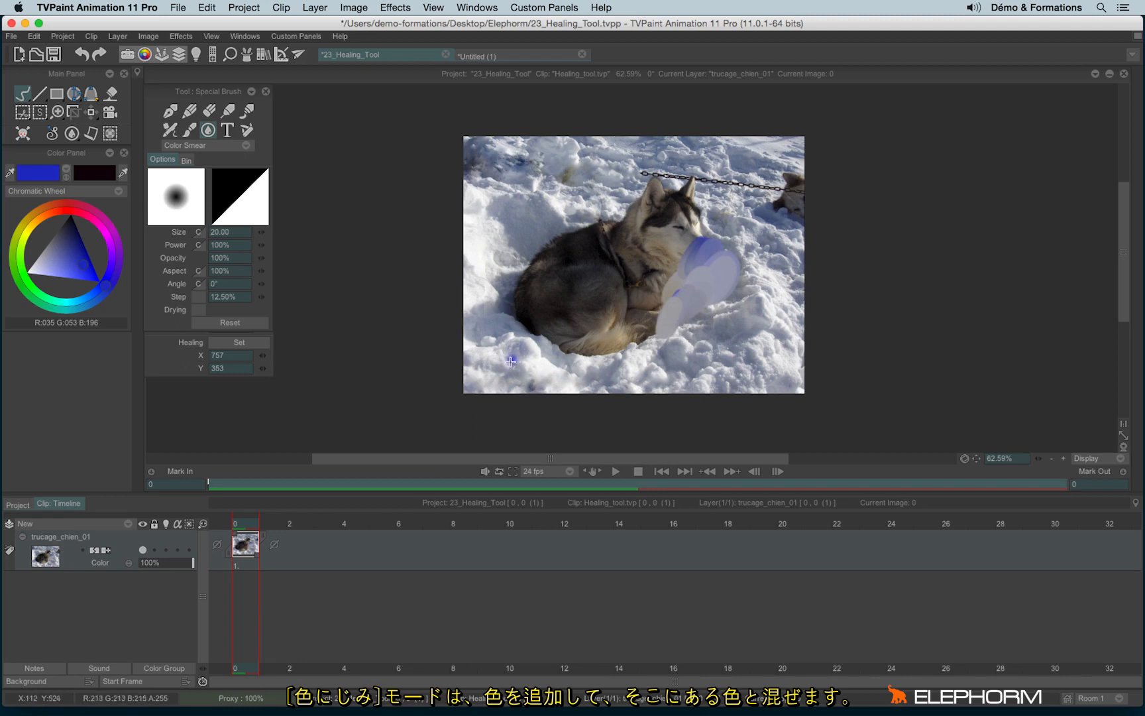
pyautogui.hotkey('ctrl', 'z')
# Distort the husky with Warp In strokes from its face down past its paws, and with Warp Out strokes over its back.
pyautogui.click(216, 146)
pyautogui.click(269, 159)
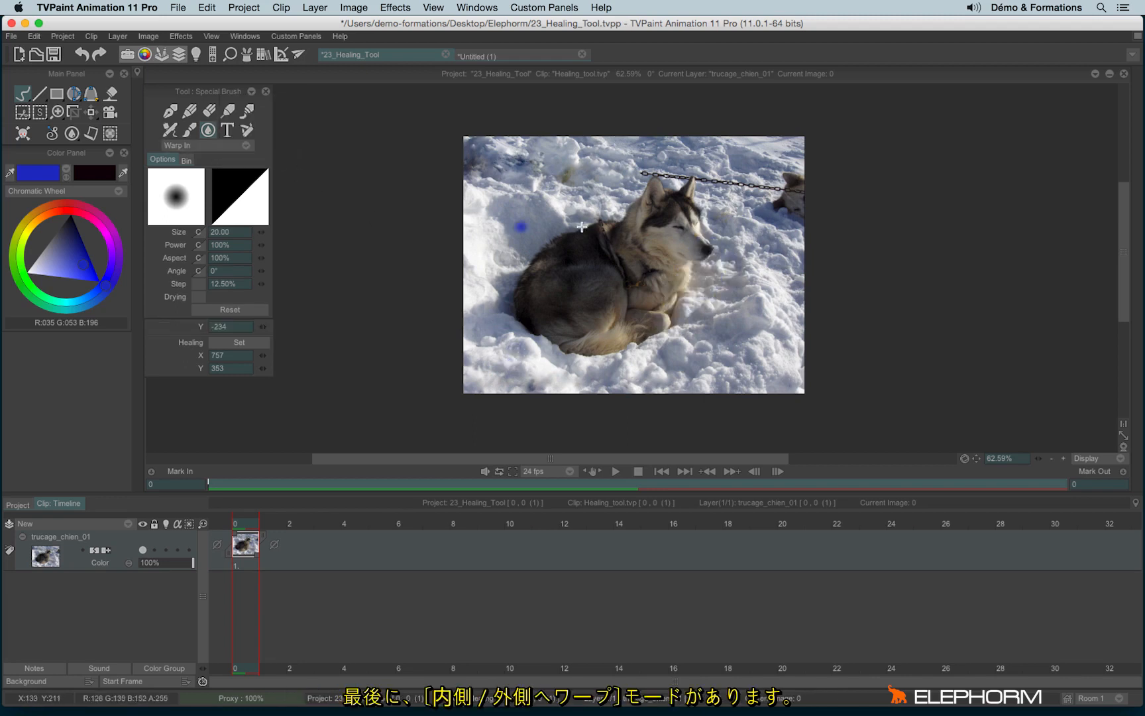
pyautogui.moveTo(689, 261)
pyautogui.mouseDown()
pyautogui.moveTo(647, 342)
pyautogui.moveTo(588, 376)
pyautogui.mouseUp()
pyautogui.click(213, 146)
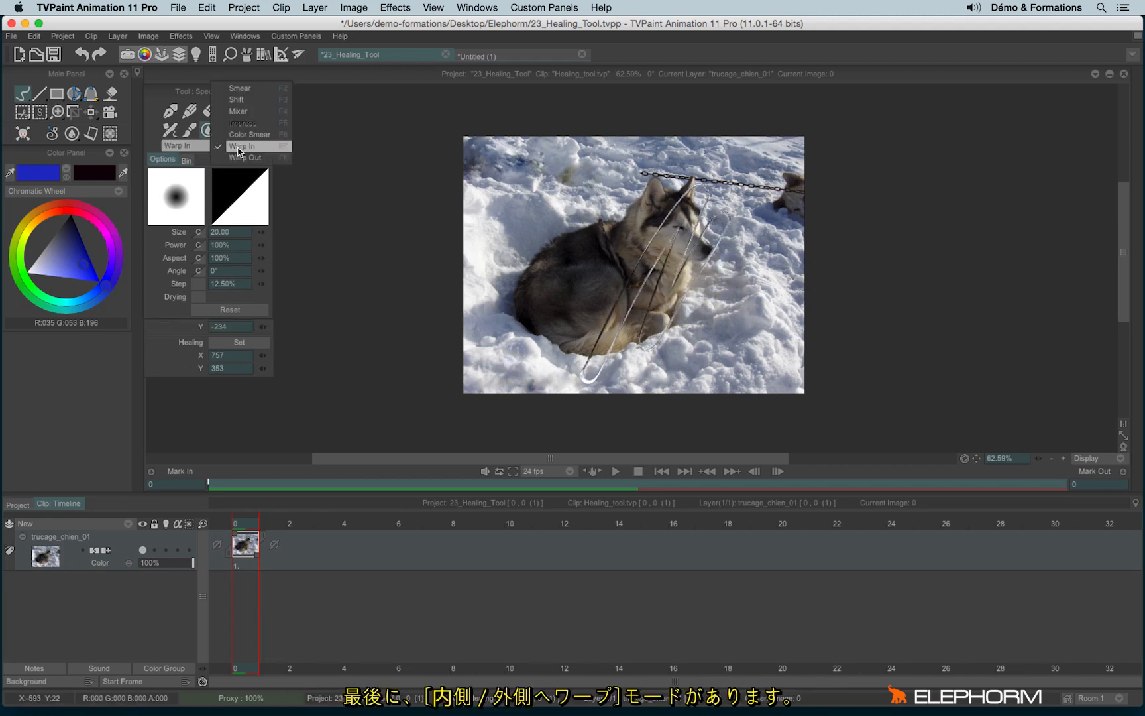
pyautogui.click(245, 158)
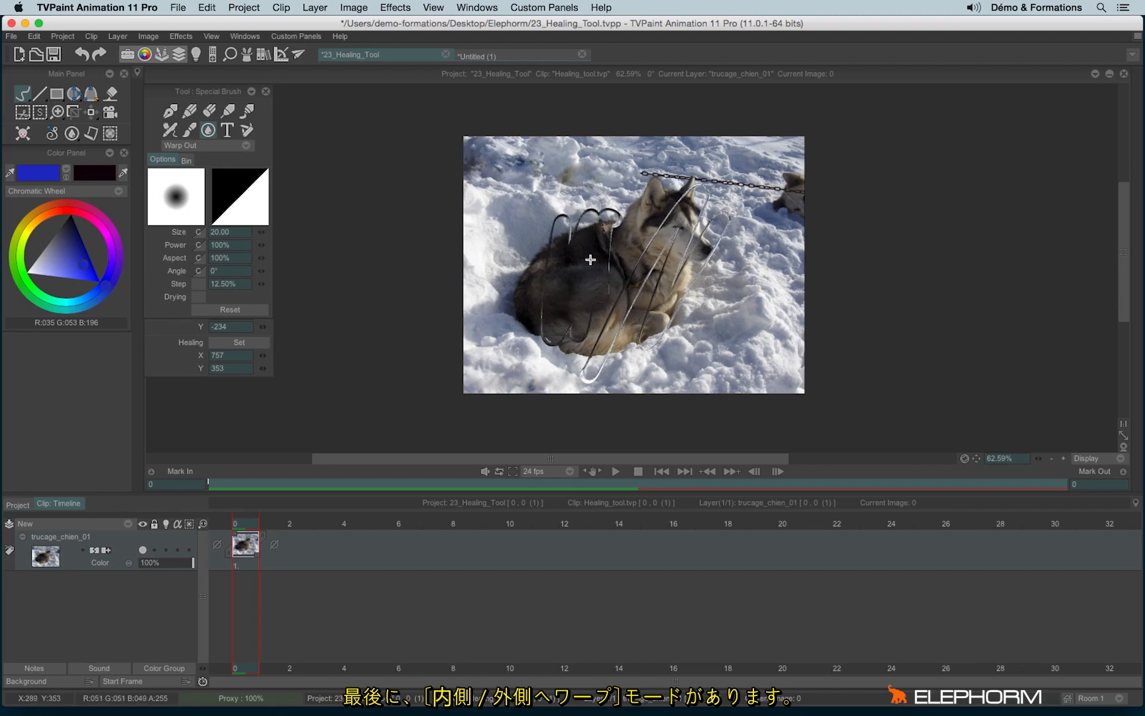